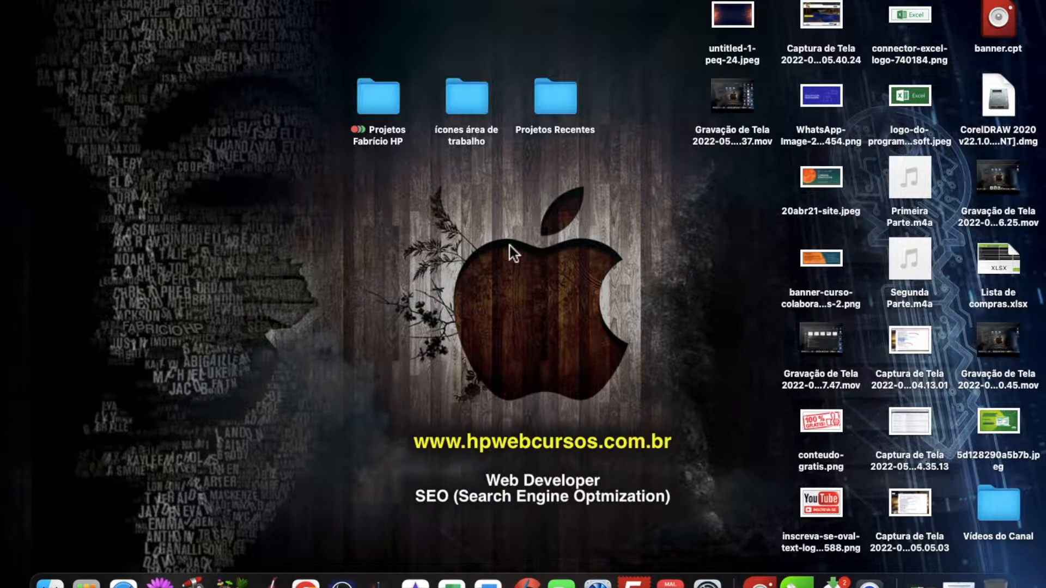
# Step: Open Microsoft Excel and create a blank workbook with the sheet zoomed to 200%
pyautogui.click(451, 583)
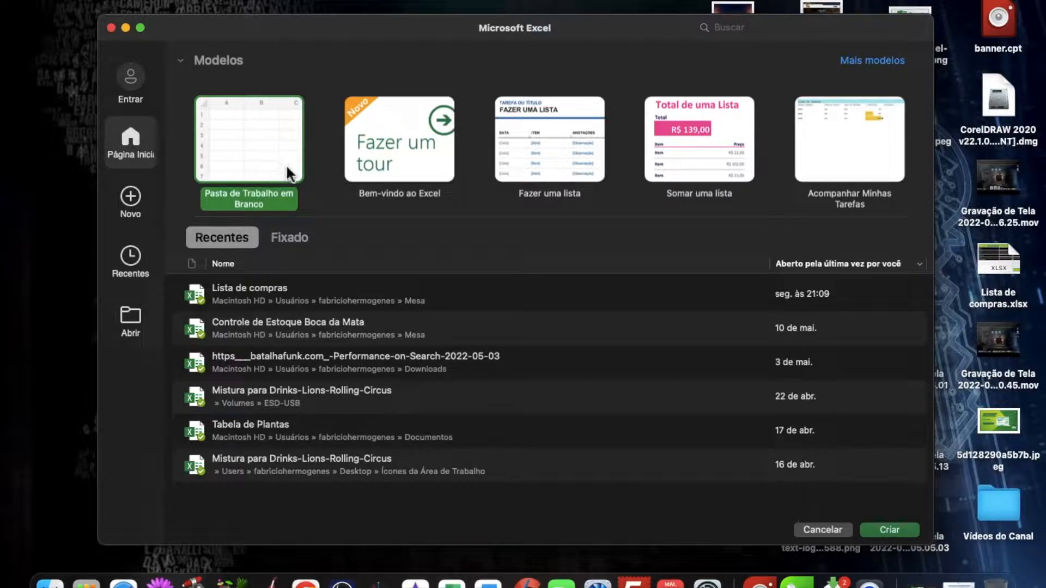
pyautogui.click(882, 533)
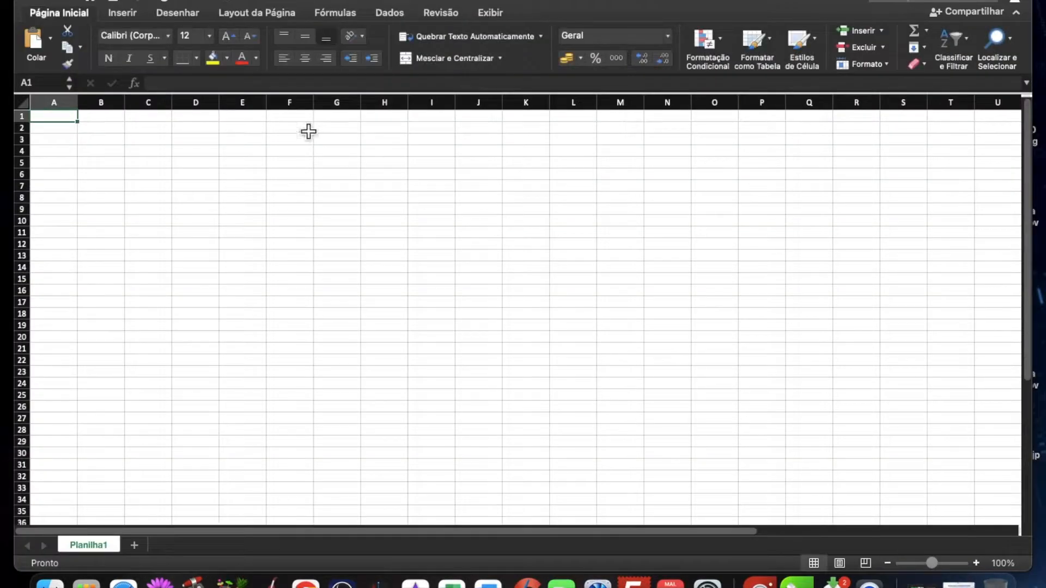
pyautogui.click(976, 563)
pyautogui.click(975, 563)
pyautogui.click(976, 563)
pyautogui.click(976, 564)
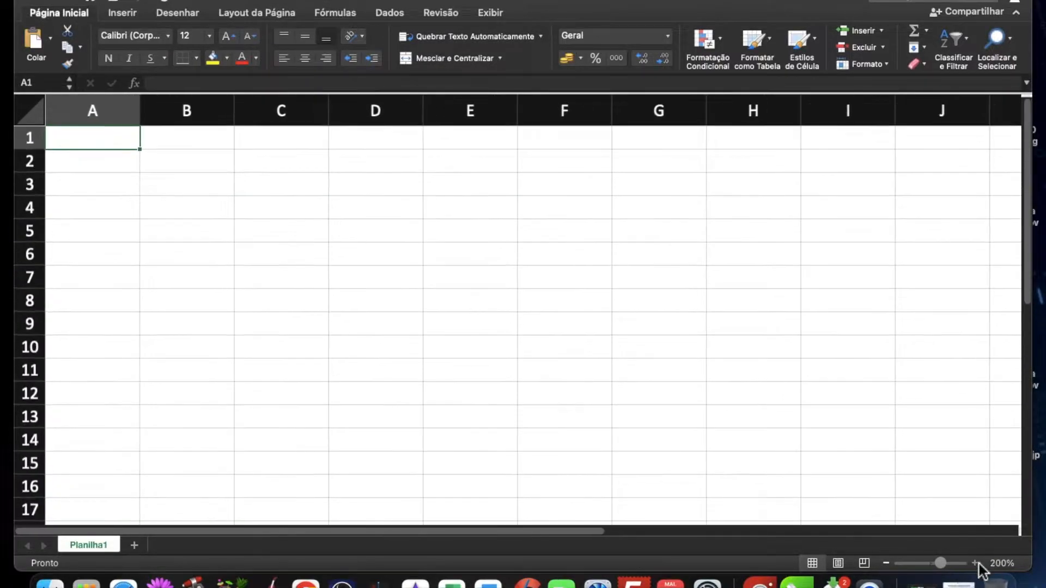
pyautogui.press('F1')
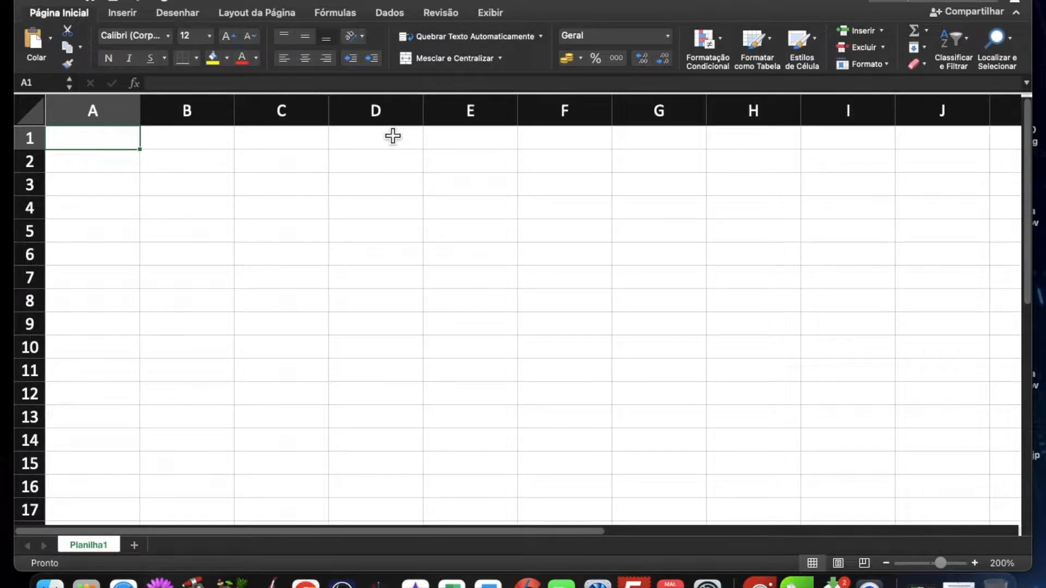
# Step: Enter the headers Material, Quantidade, Valor Unitário and Total in cells A1 to D1
pyautogui.write('Me')
pyautogui.write('t')
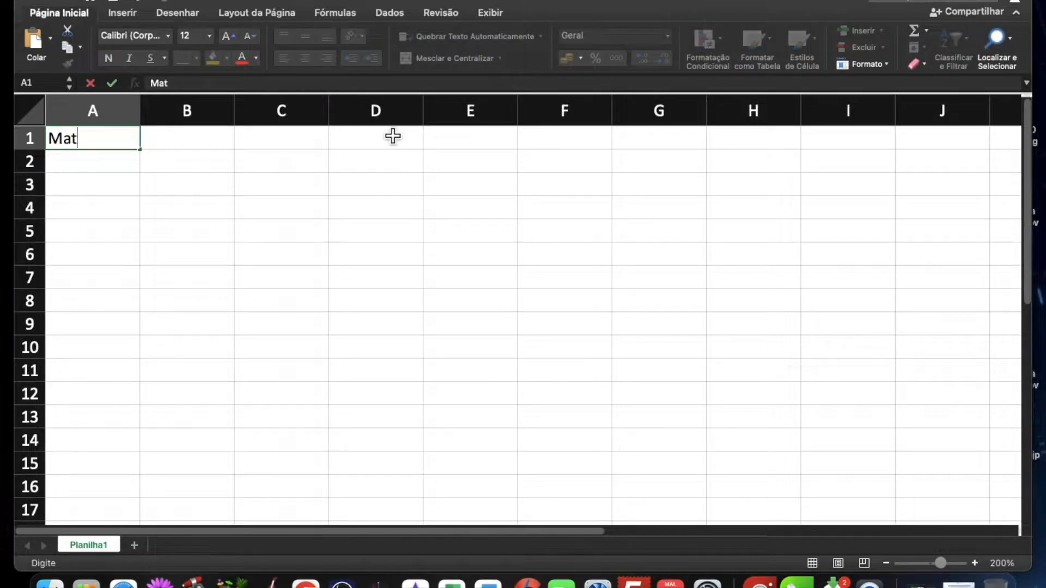
pyautogui.write('erial')
pyautogui.press('Tab')
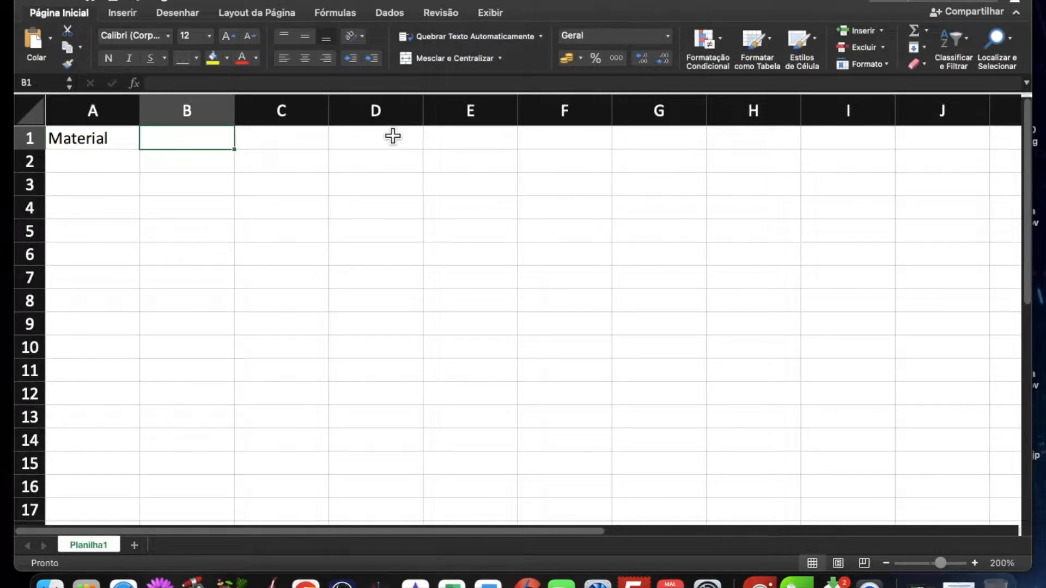
pyautogui.write('Quantidade')
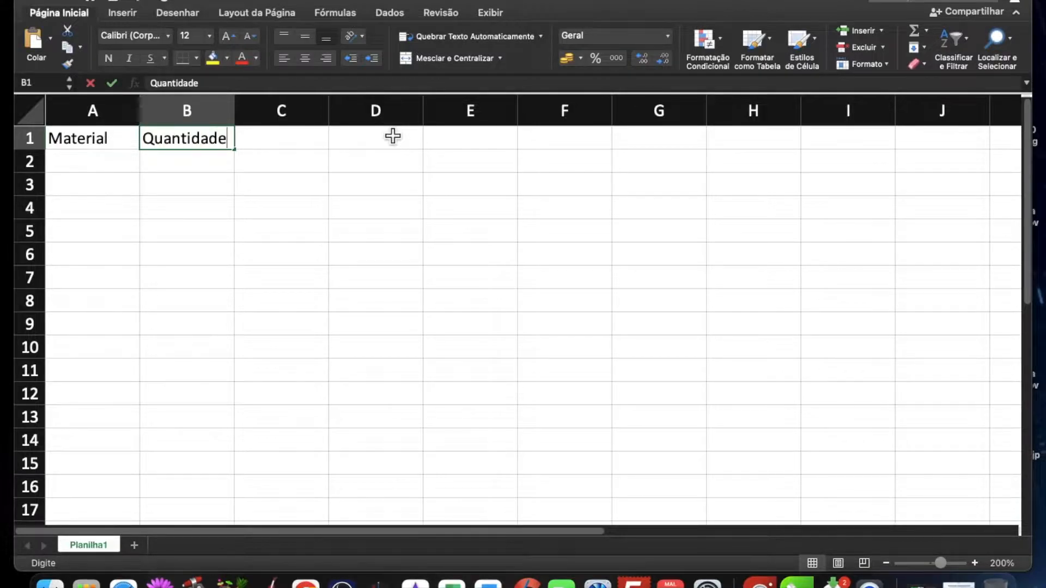
pyautogui.press('Tab')
pyautogui.write('V')
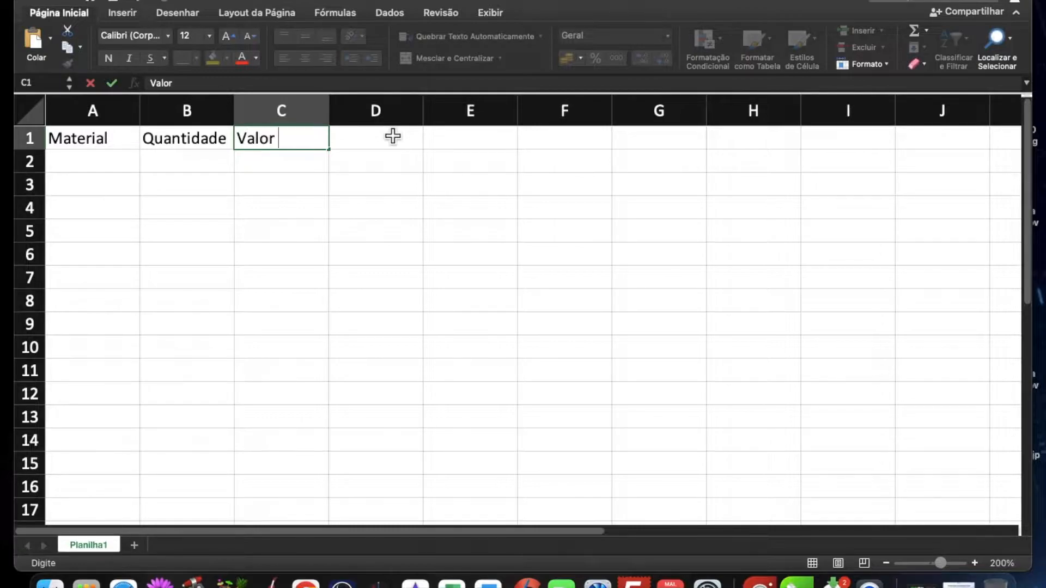
pyautogui.write('alor Unitári')
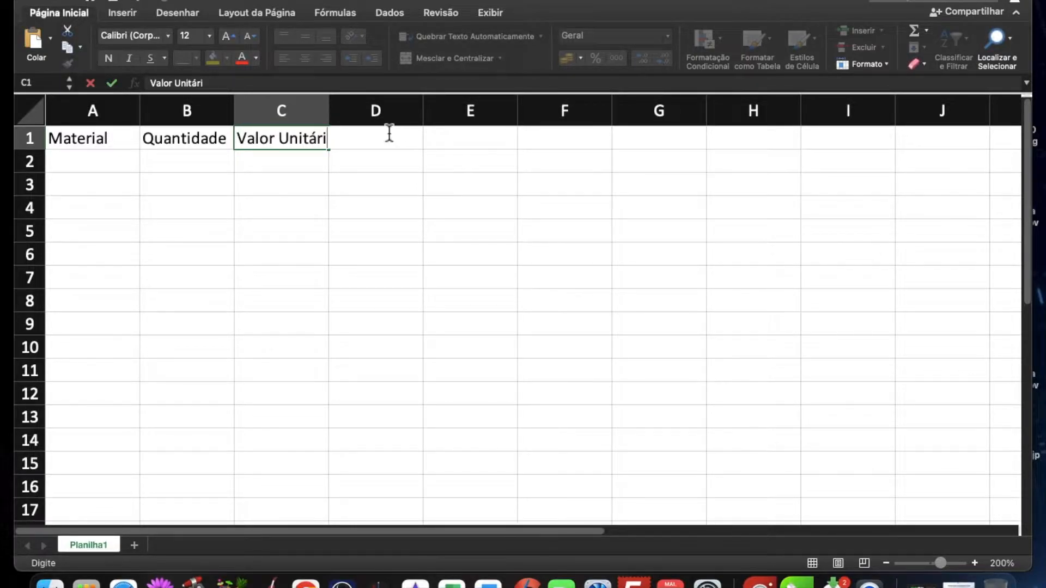
pyautogui.press('Tab')
pyautogui.write('Total')
pyautogui.press('Return')
# Step: List the items arroz, trigo, sal and farinha under Material in cells A2 to A5
pyautogui.write('ar')
pyautogui.press('Return')
pyautogui.write('trigo')
pyautogui.press('Return')
pyautogui.write('sal')
pyautogui.press('Return')
pyautogui.write('fari')
pyautogui.press('Tab')
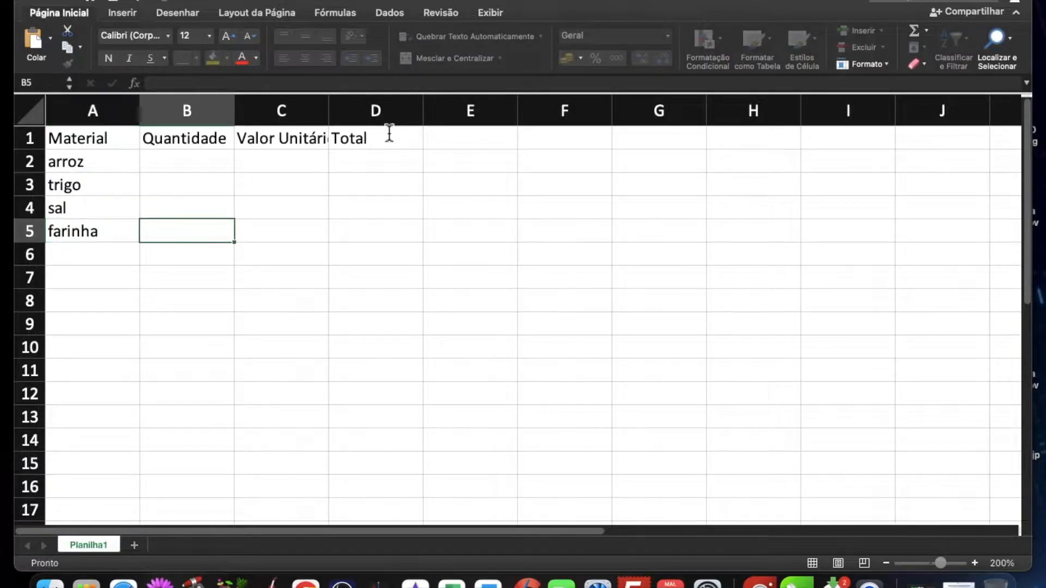
# Step: Enter the quantities 50, 50, 50 and 40 in cells B2 to B5
pyautogui.press('Up')
pyautogui.press('Up')
pyautogui.press('Up')
pyautogui.write('50')
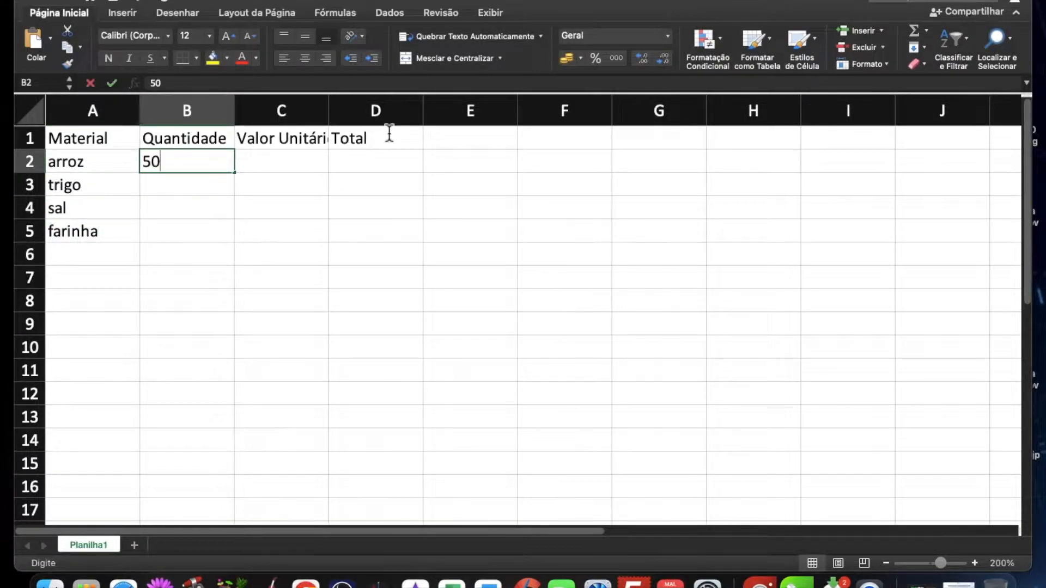
pyautogui.press('Return')
pyautogui.write('50')
pyautogui.press('Return')
pyautogui.write('50')
pyautogui.press('Return')
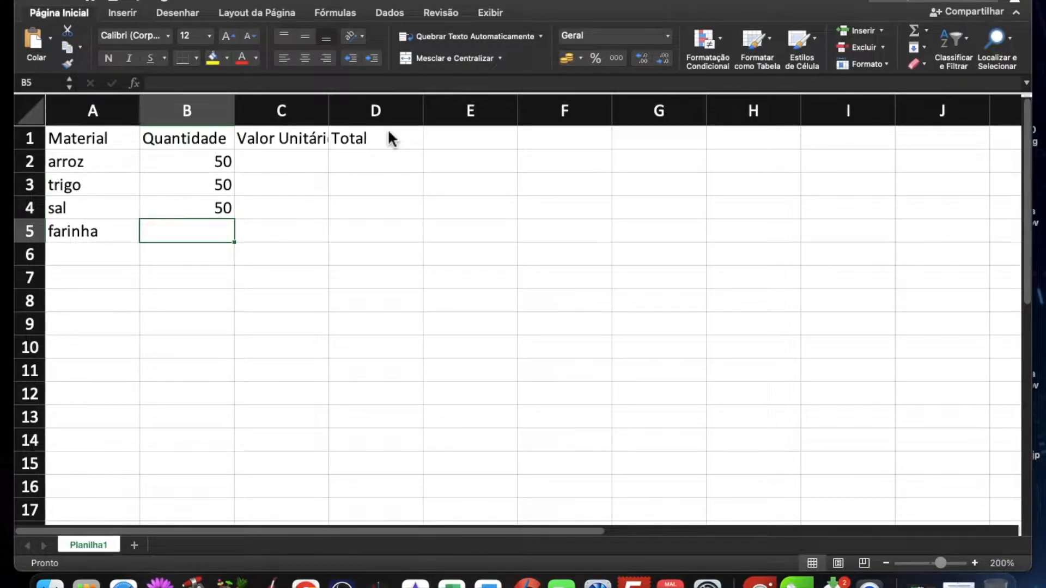
pyautogui.write('40')
pyautogui.press('Return')
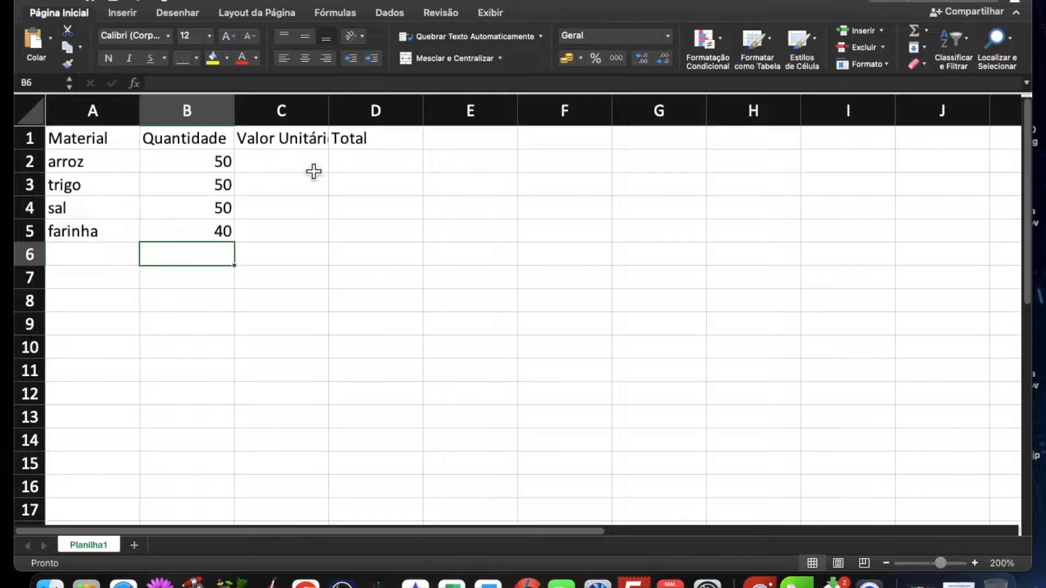
# Step: Enter the unit prices 1,14, 1,56 and 1,99 for arroz, trigo and sal in cells C2 to C4
pyautogui.click(312, 167)
pyautogui.write('1,14')
pyautogui.press('Return')
pyautogui.write('1,')
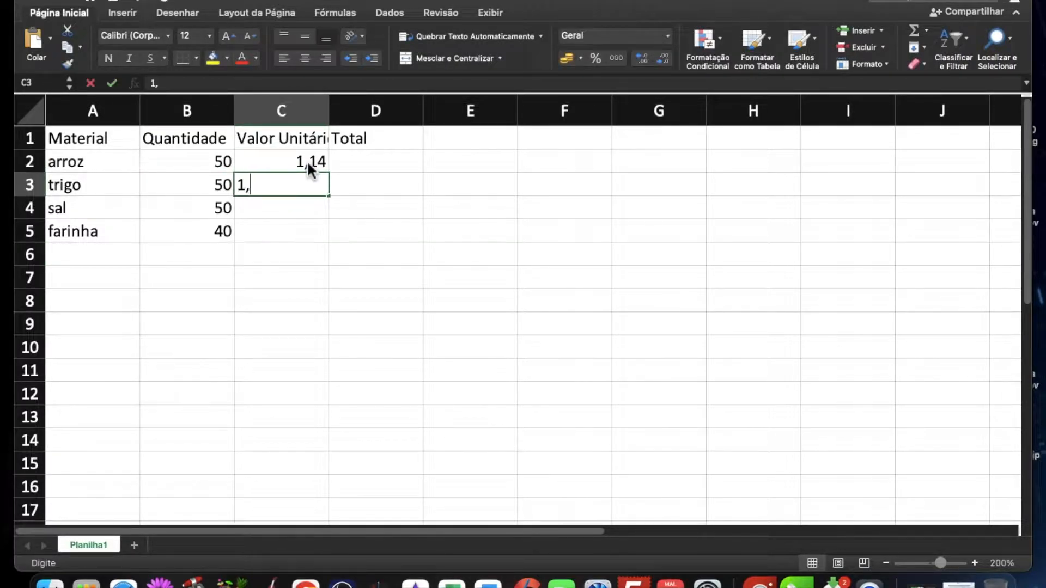
pyautogui.write('56')
pyautogui.press('Return')
pyautogui.write('1,')
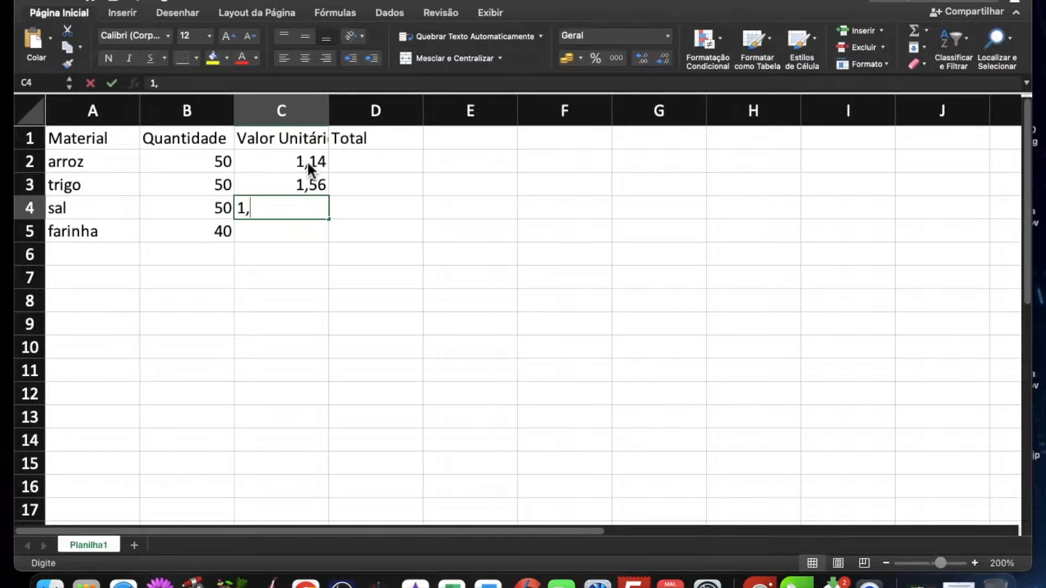
pyautogui.write('99')
pyautogui.press('Return')
# Step: Enter 2.99 as the unit price of farinha in cell C5
pyautogui.write('2')
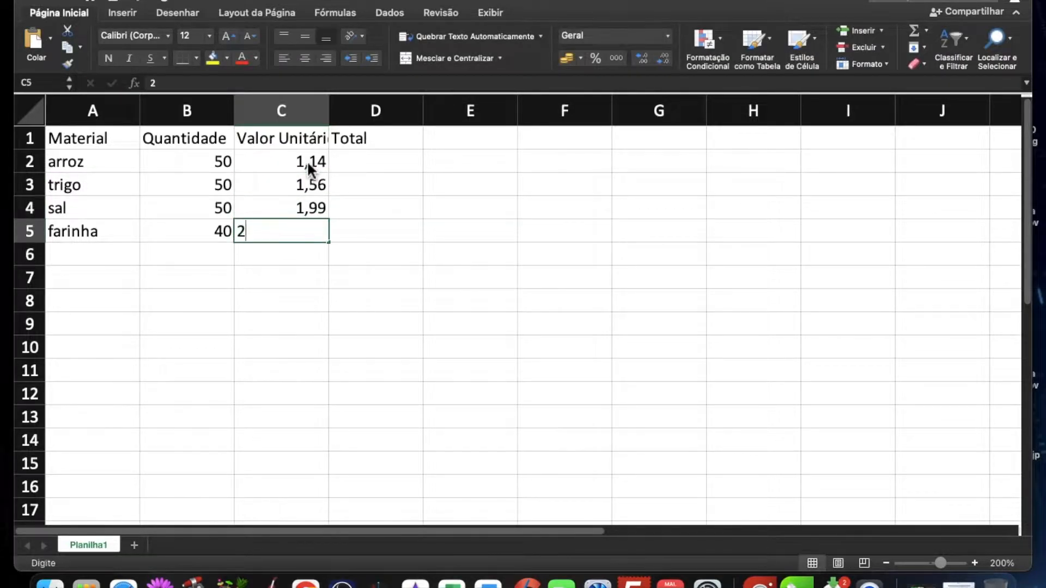
pyautogui.write('.99')
pyautogui.press('Return')
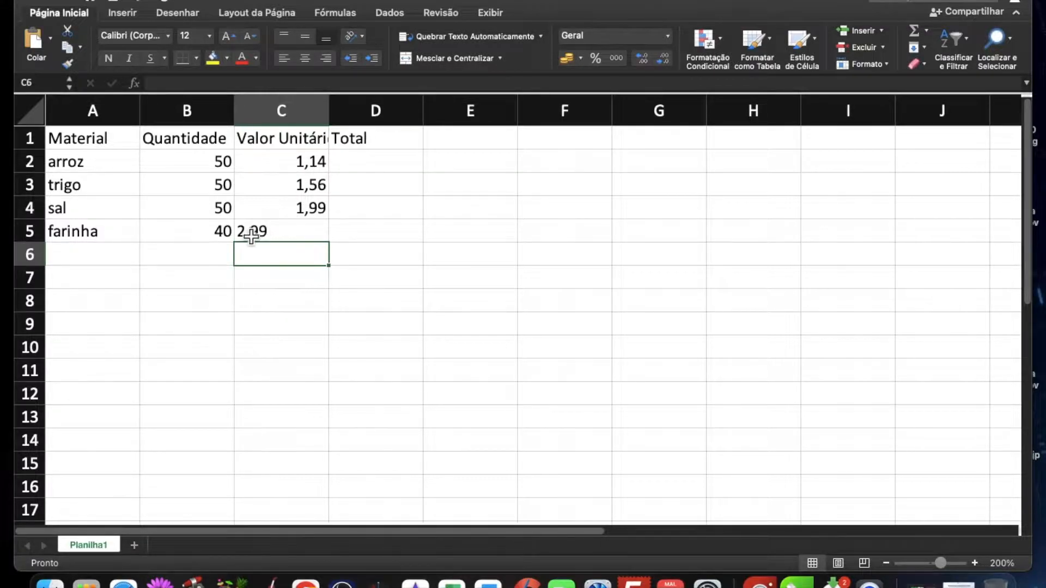
# Step: Replace the farinha unit price in cell C5 with 2,99, using a decimal comma
pyautogui.click(296, 242)
pyautogui.write('2,9')
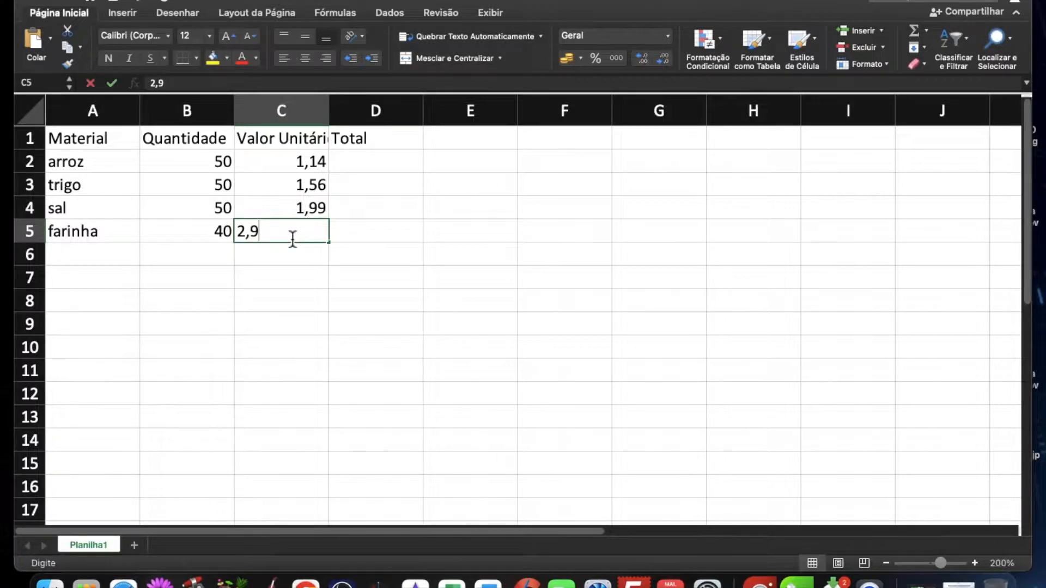
pyautogui.write('9')
pyautogui.press('Return')
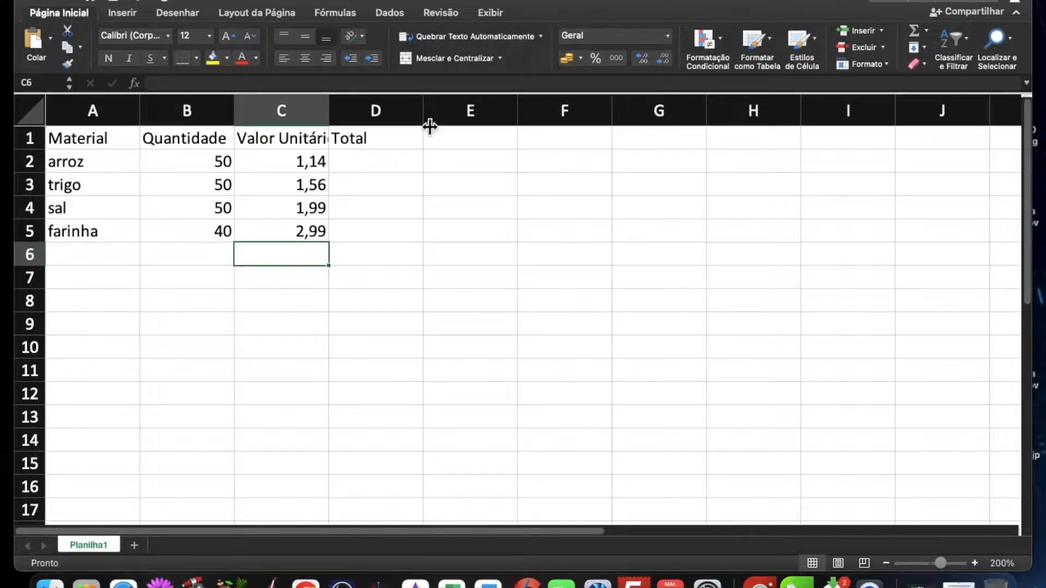
# Step: Format the header cells A1 to D1 as size 20 bold italic red text on a yellow fill
pyautogui.click(376, 169)
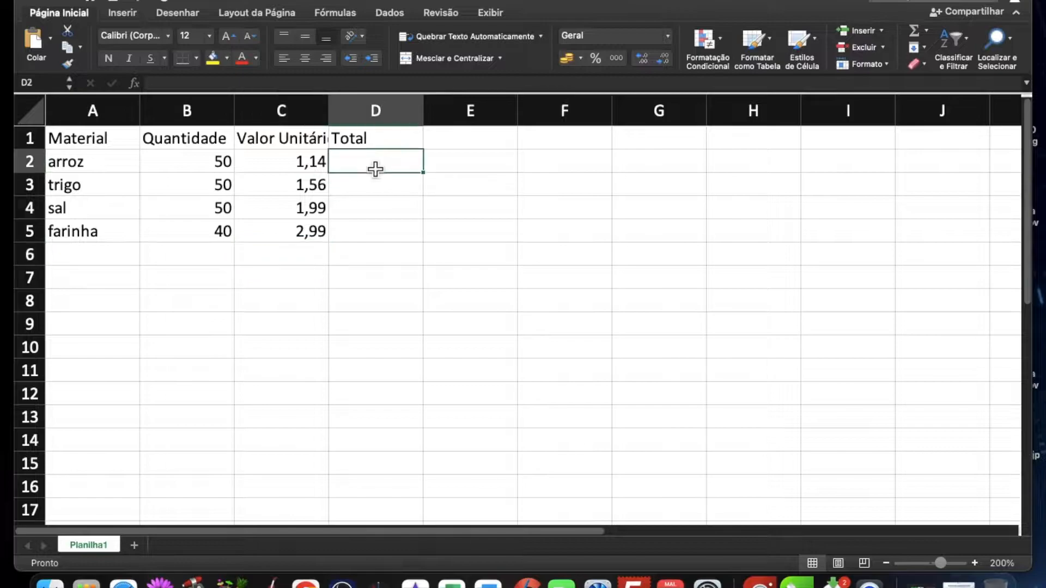
pyautogui.moveTo(75, 144); pyautogui.dragTo(346, 141)
pyautogui.click(227, 36)
pyautogui.click(226, 36)
pyautogui.click(227, 36)
pyautogui.click(226, 35)
pyautogui.click(111, 60)
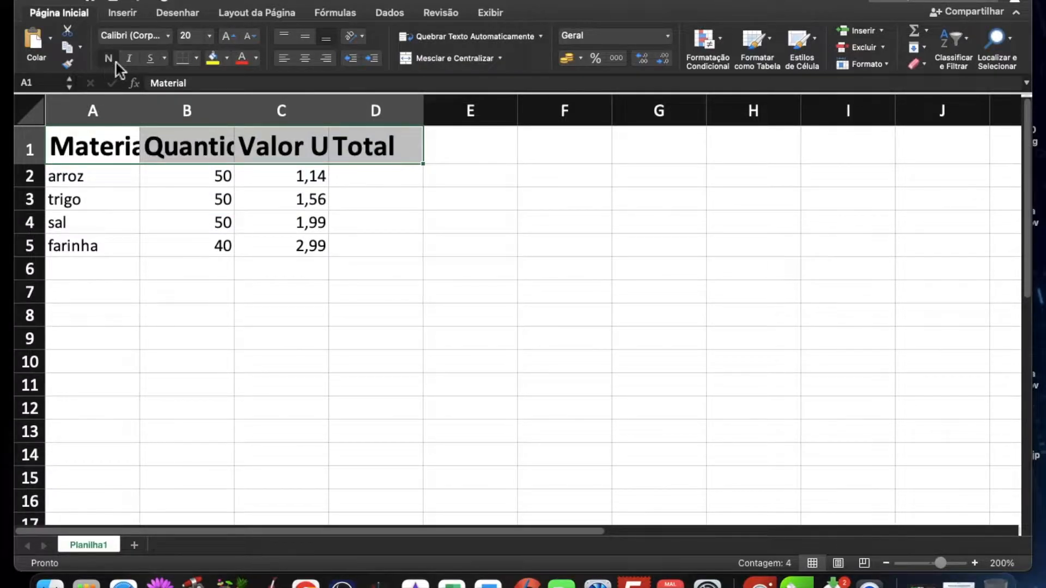
pyautogui.click(134, 60)
pyautogui.click(212, 59)
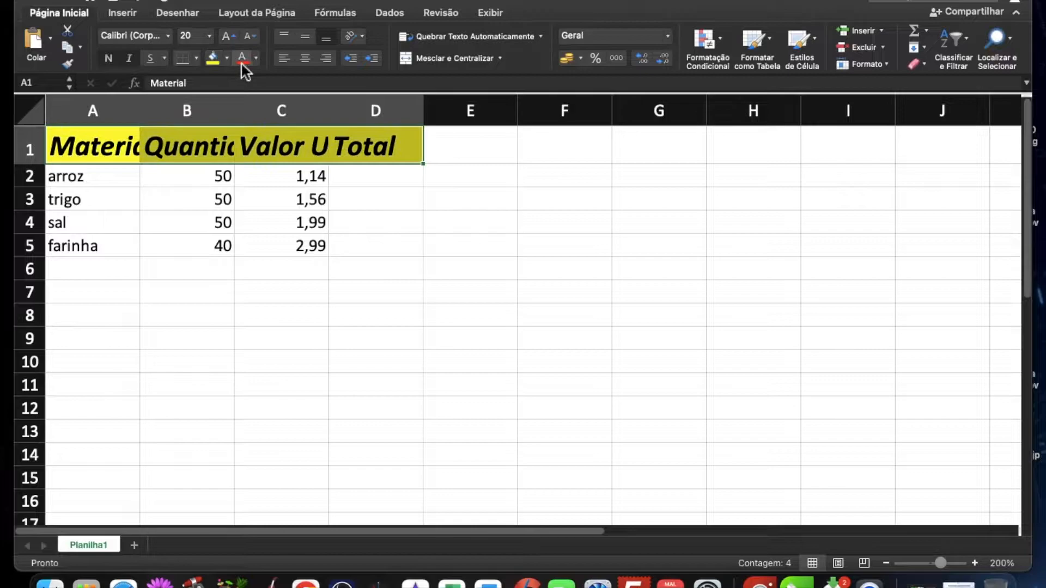
pyautogui.click(243, 61)
pyautogui.click(282, 186)
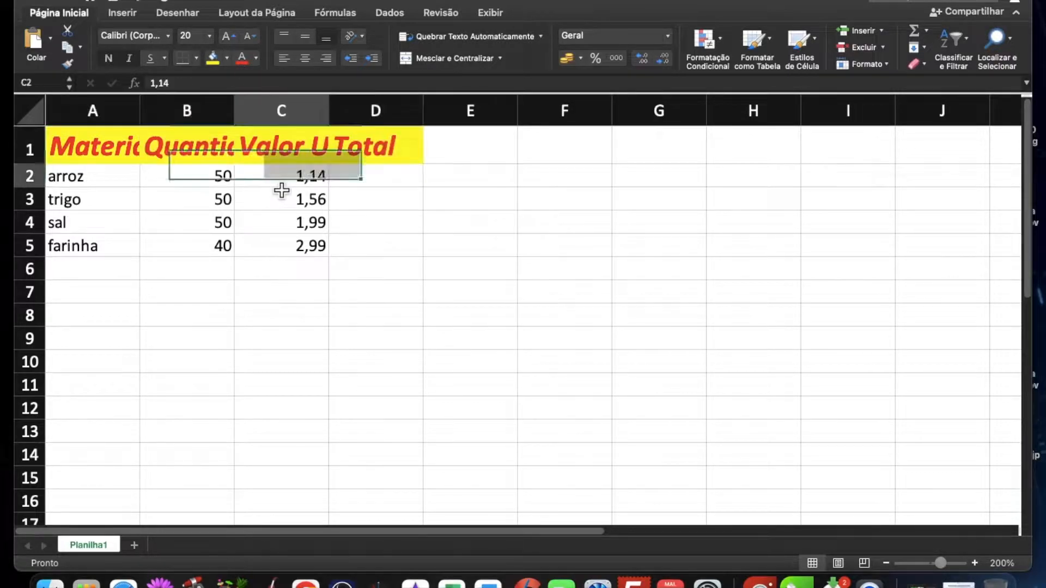
# Step: Fit the widths of the Quantidade, Valor Unitário and Material columns to their contents
pyautogui.doubleClick(240, 112)
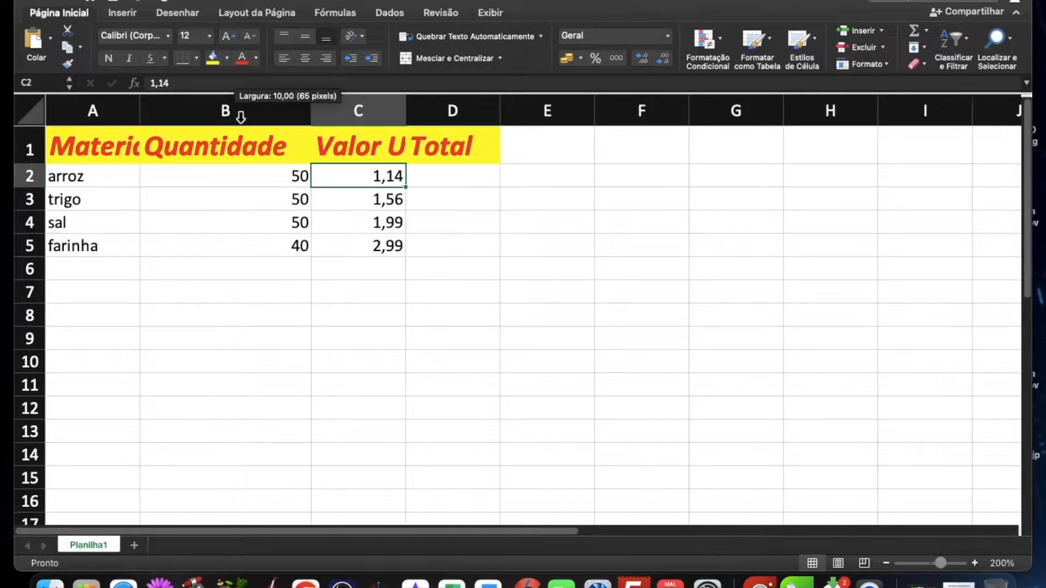
pyautogui.doubleClick(413, 117)
pyautogui.click(517, 116)
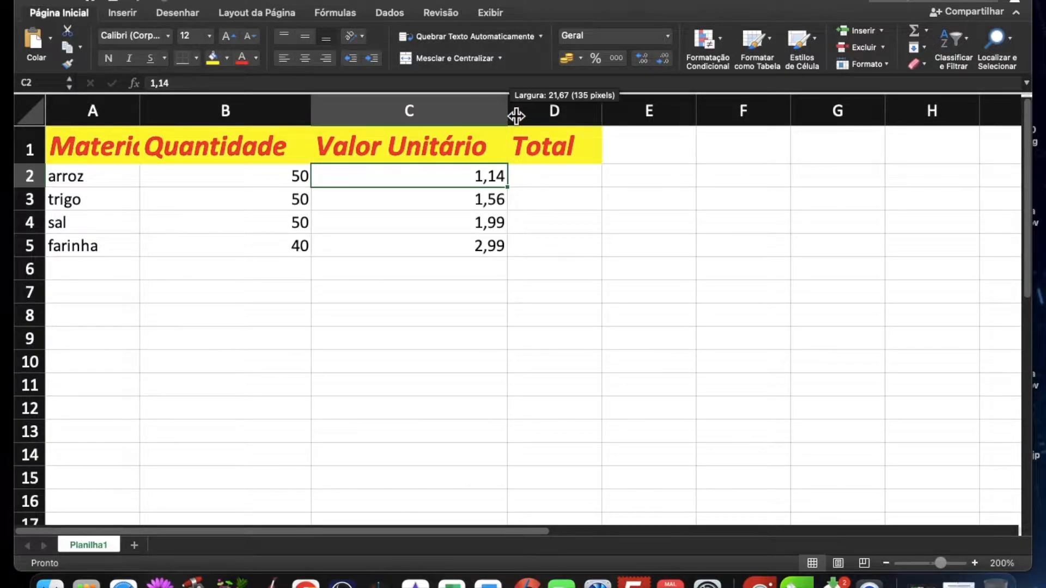
pyautogui.doubleClick(140, 112)
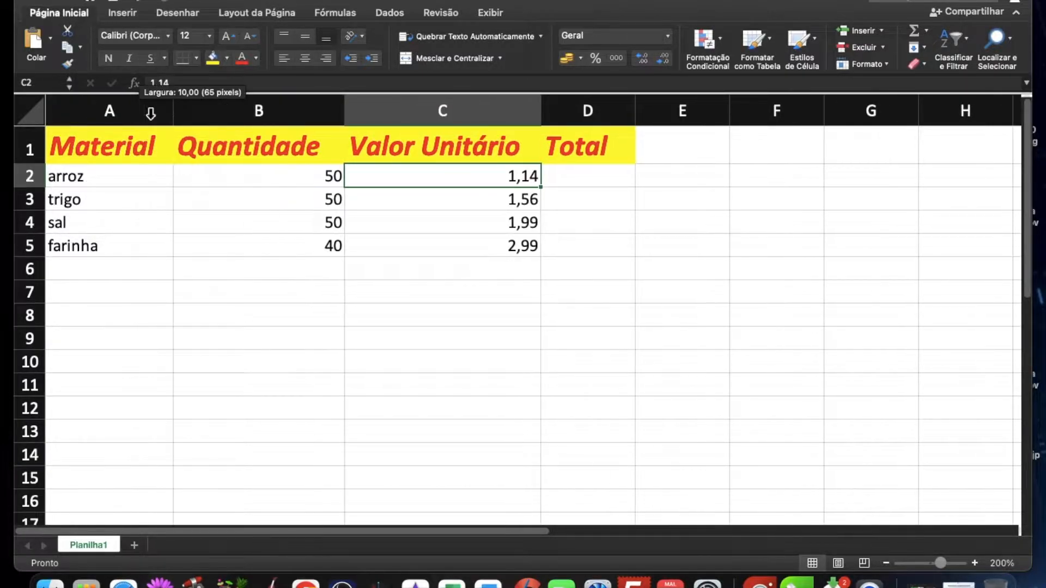
# Step: Apply the R$ accounting number format to the Valor Unitário and Total columns, and widen the Total column
pyautogui.hscroll(1, 494, 320)
pyautogui.scroll(-1, 494, 320)
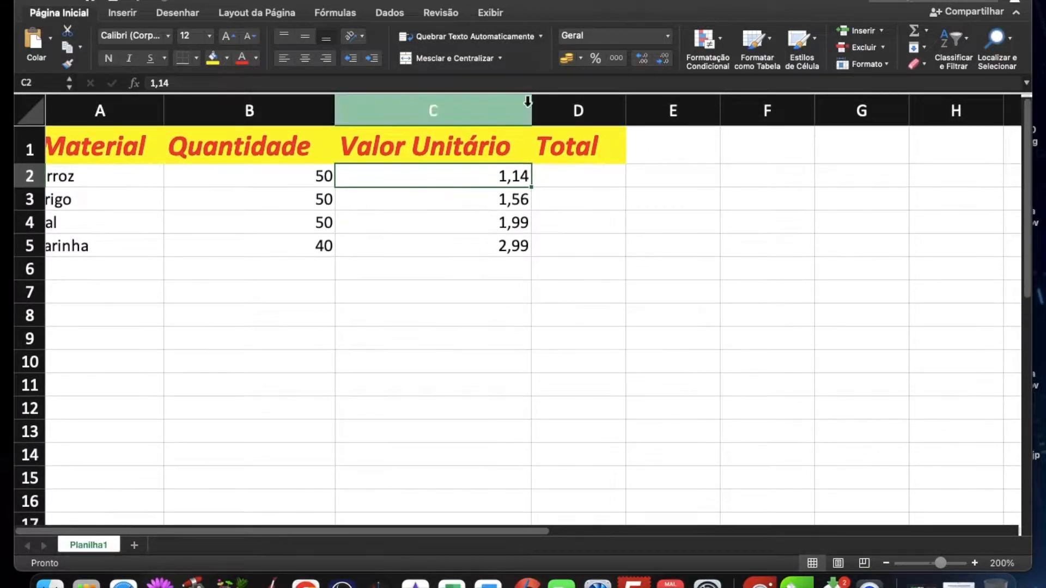
pyautogui.click(442, 110)
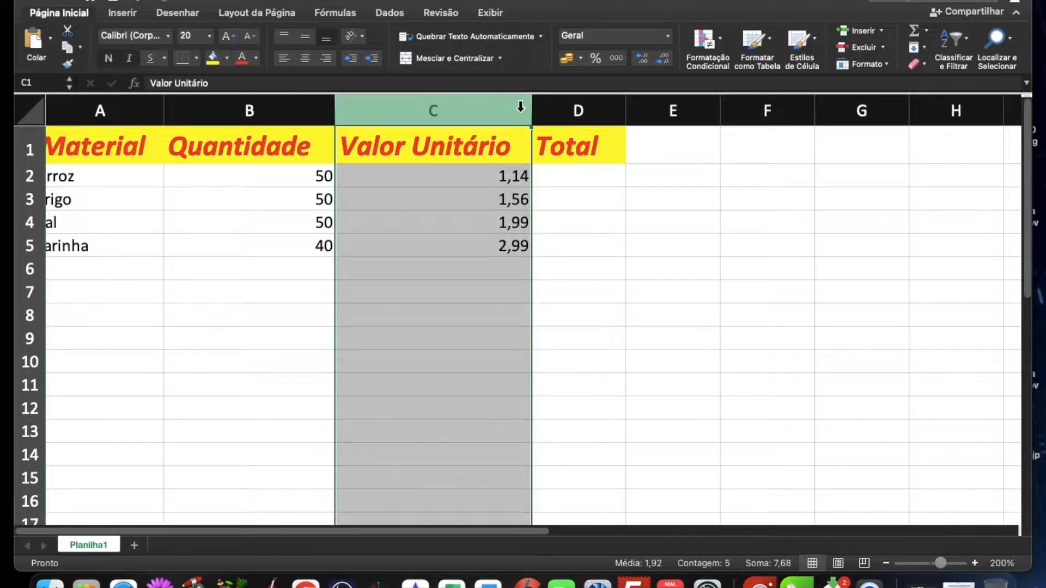
pyautogui.click(570, 58)
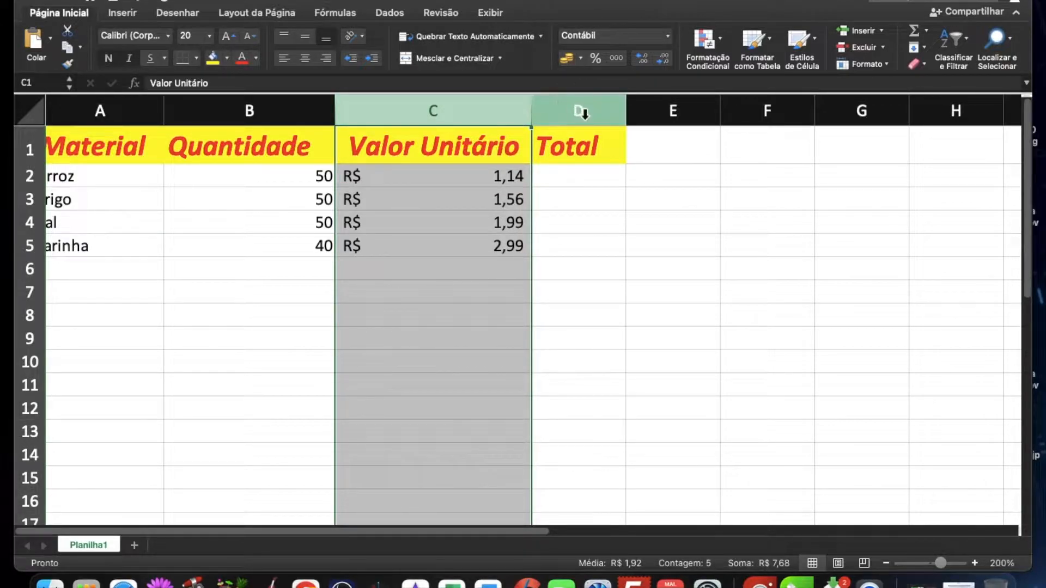
pyautogui.click(577, 111)
pyautogui.click(570, 59)
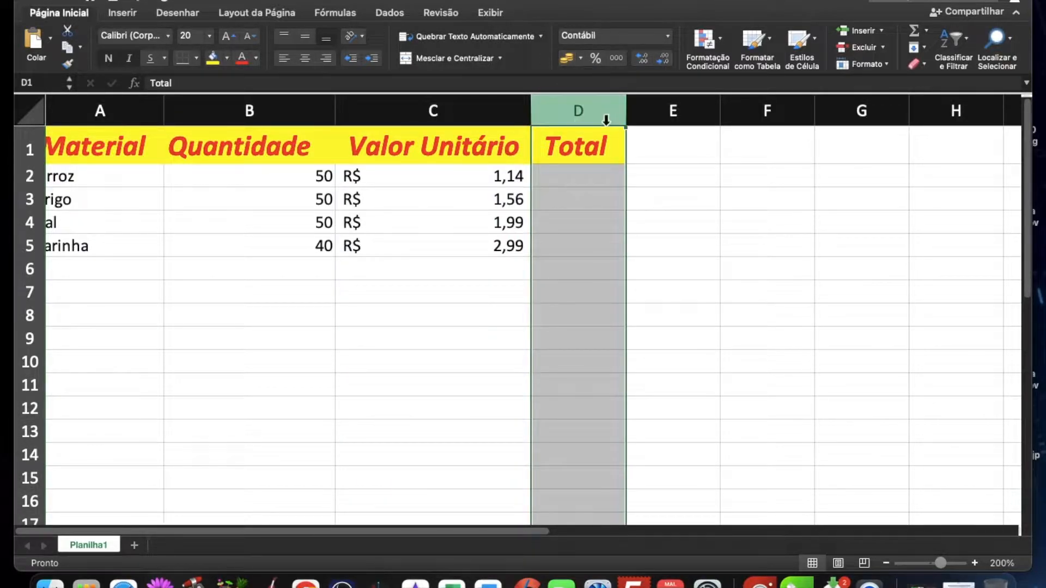
pyautogui.moveTo(626, 110); pyautogui.dragTo(707, 119)
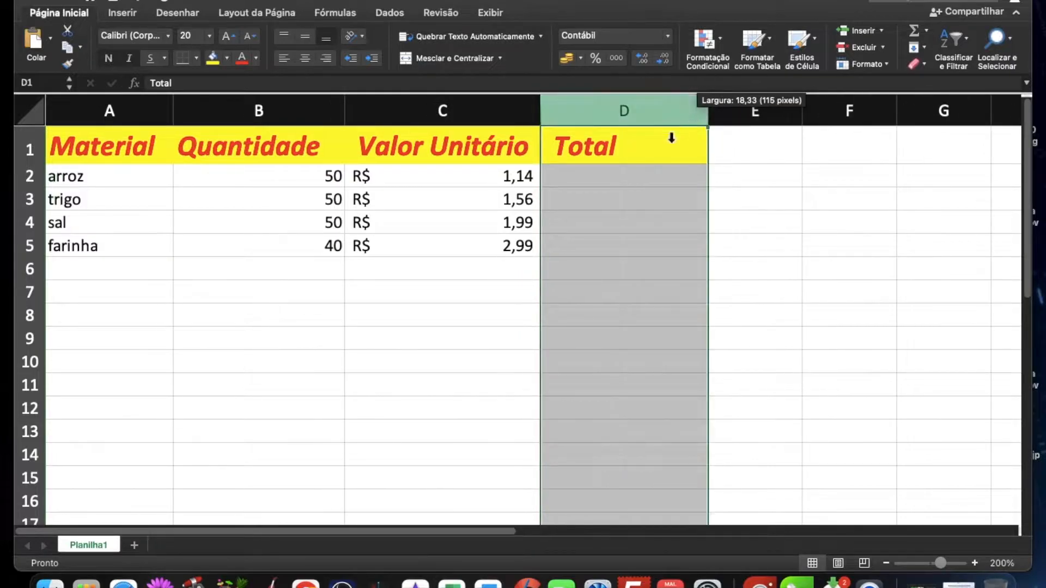
# Step: Calculate the arroz total in D2 with =B2*C2 and fill the formula down through D5
pyautogui.click(611, 183)
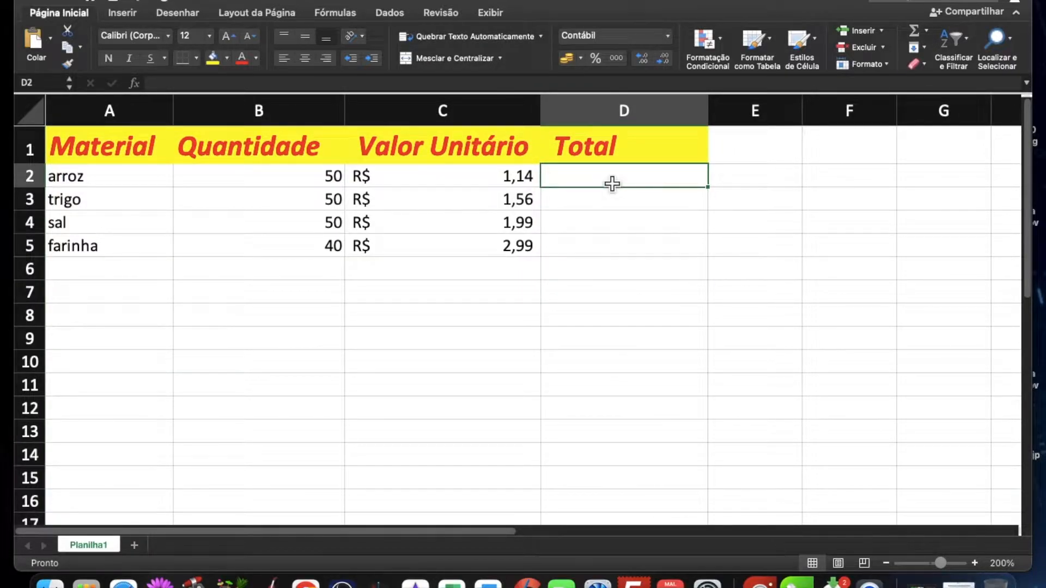
pyautogui.write('=')
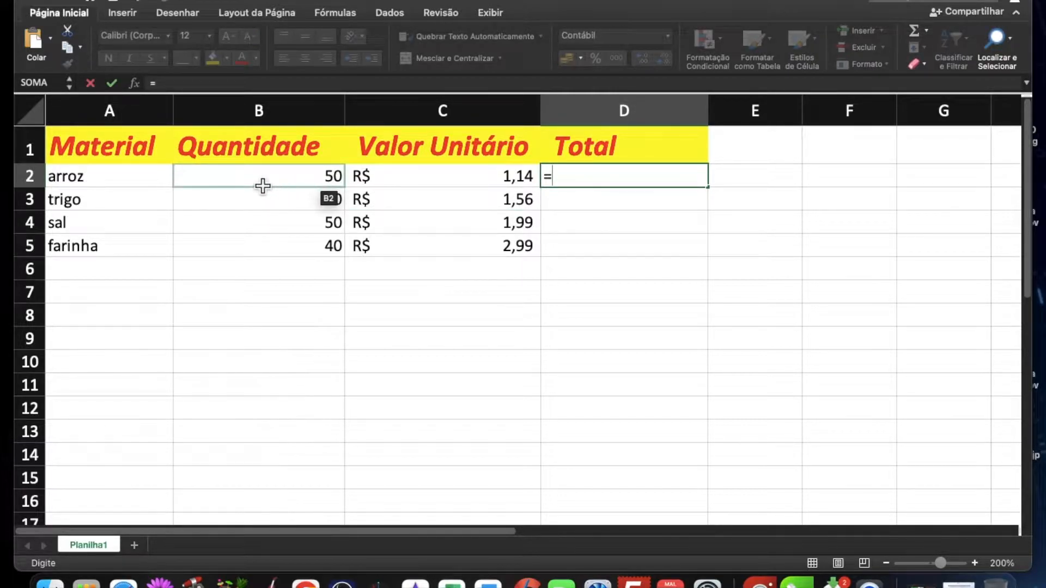
pyautogui.write('b2')
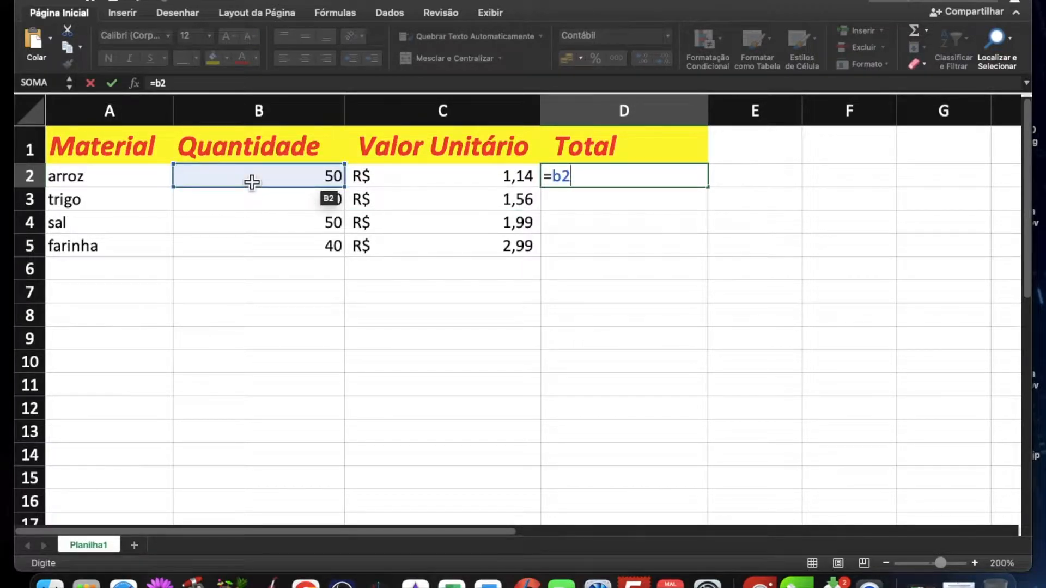
pyautogui.write('*')
pyautogui.click(419, 175)
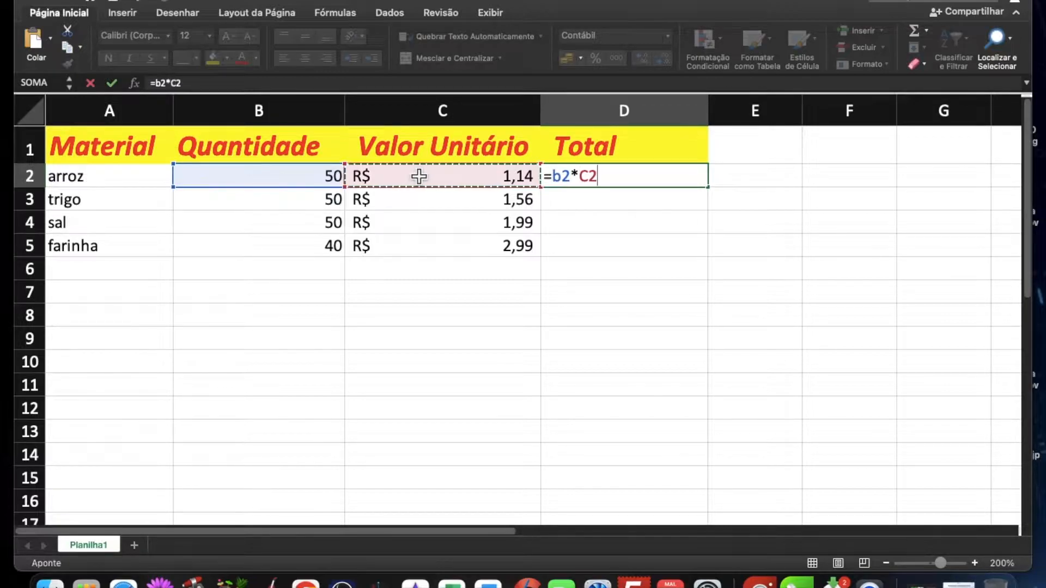
pyautogui.press('Return')
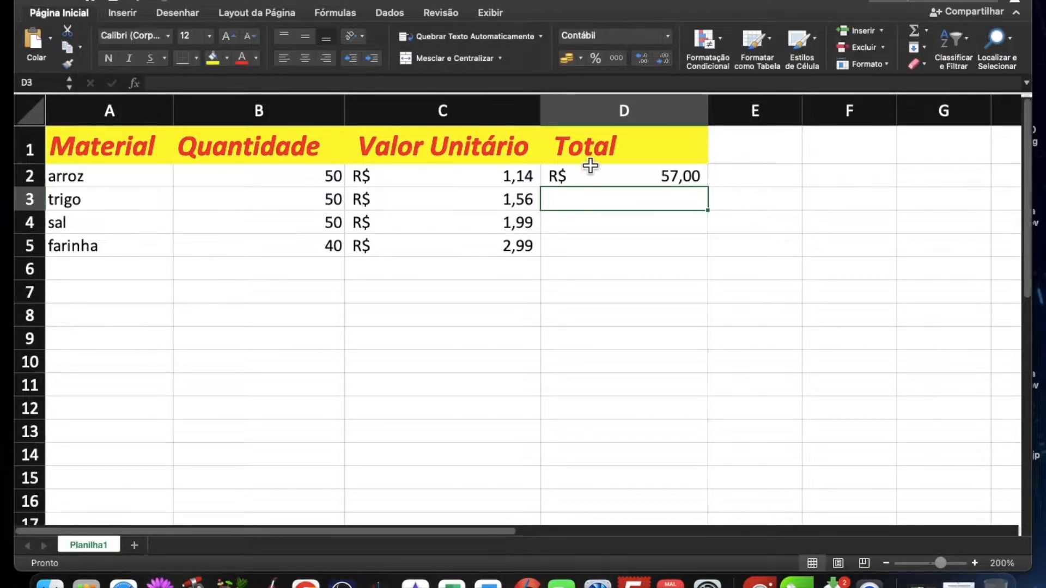
pyautogui.click(640, 182)
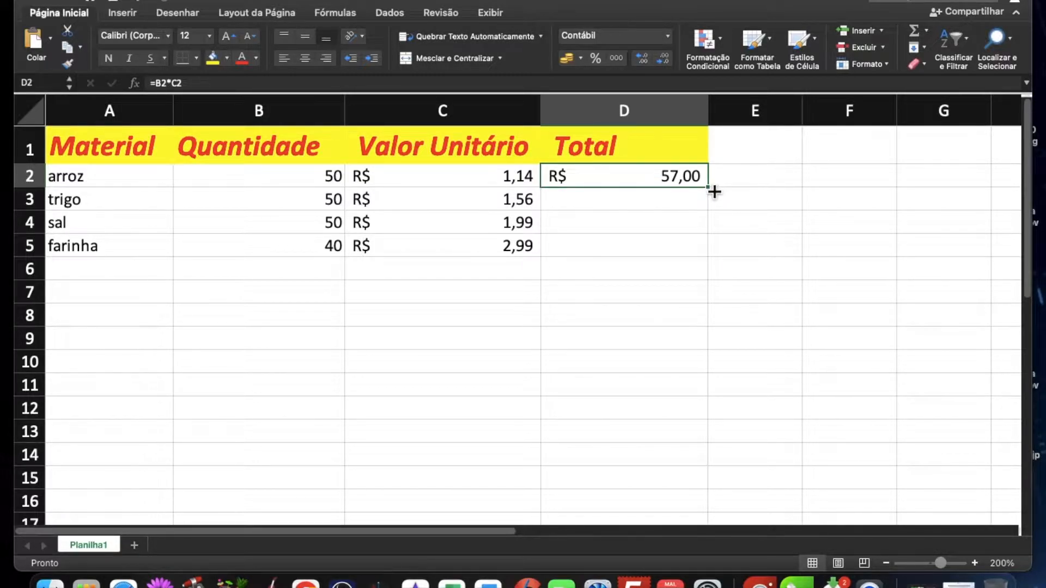
pyautogui.moveTo(714, 192); pyautogui.dragTo(656, 267)
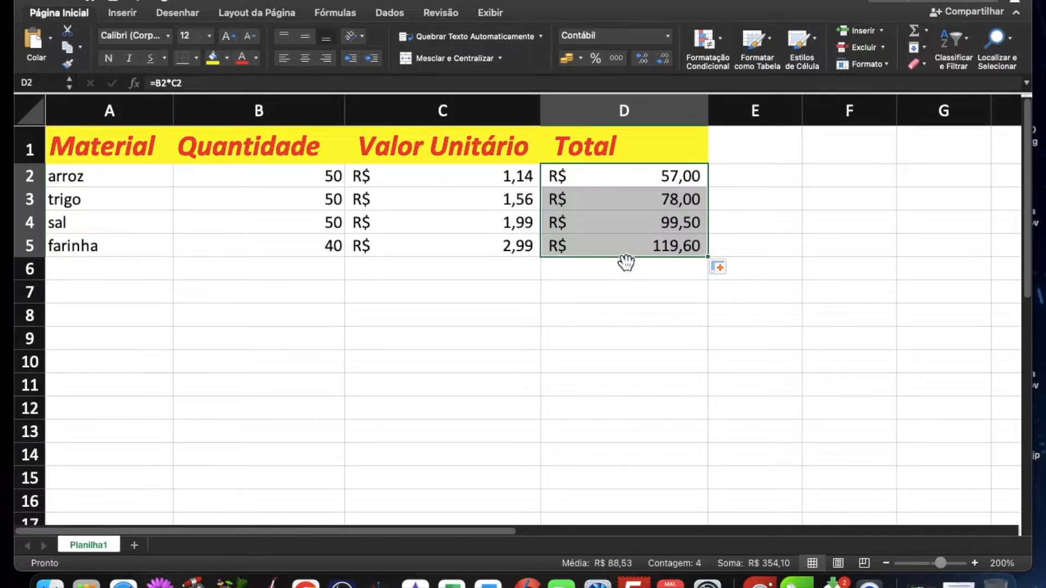
# Step: Inspect the multiplication formulas behind the sal and arroz totals in cells D4 and D2
pyautogui.click(634, 217)
pyautogui.doubleClick(618, 231)
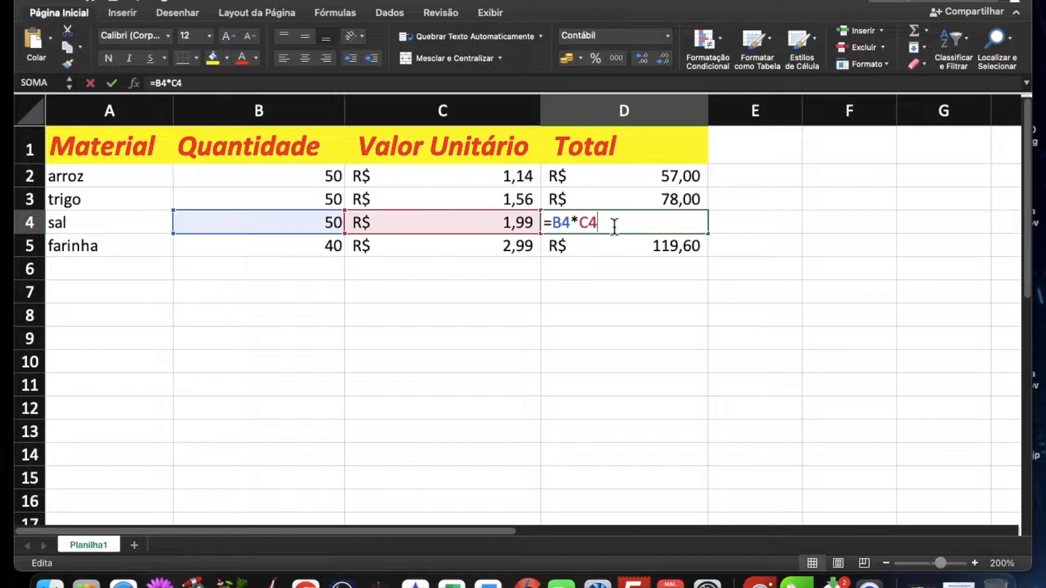
pyautogui.press('Return')
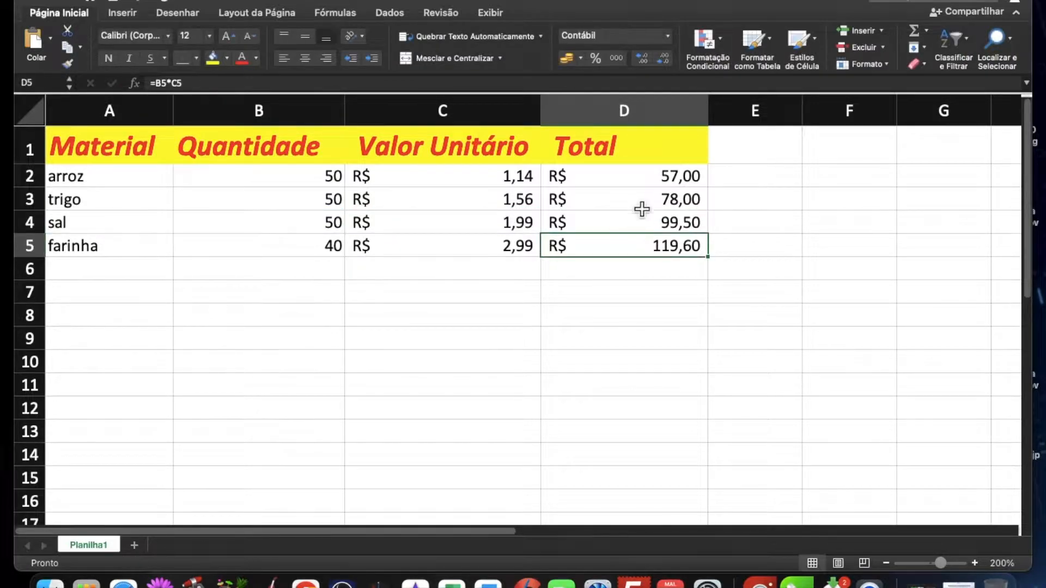
pyautogui.doubleClick(645, 184)
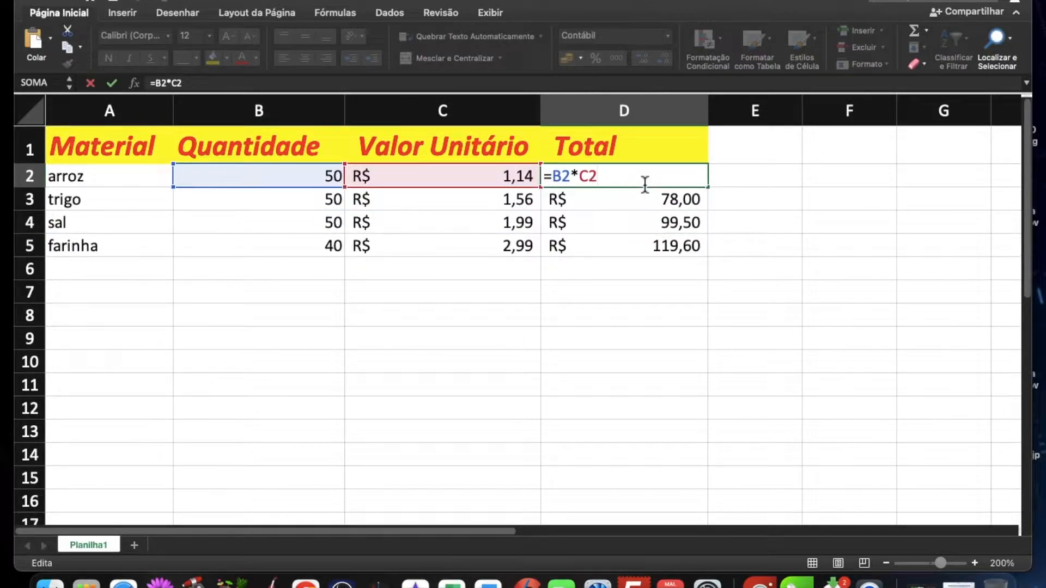
pyautogui.press('Return')
# Step: Label cell C8 Subtotal and sum the Total column in D8 with =SOMA(D2:D7)
pyautogui.click(444, 325)
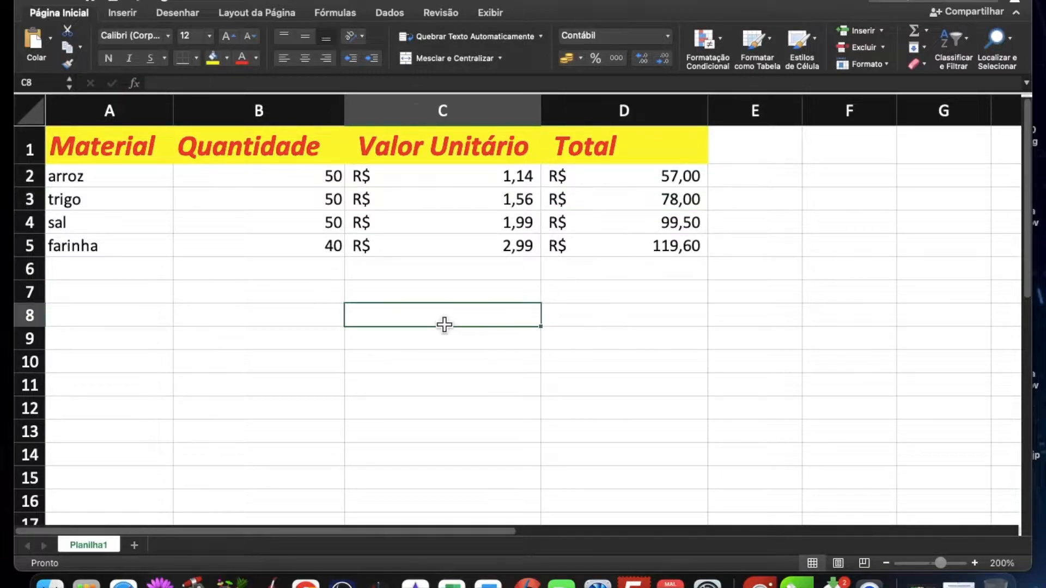
pyautogui.write('Subtotal')
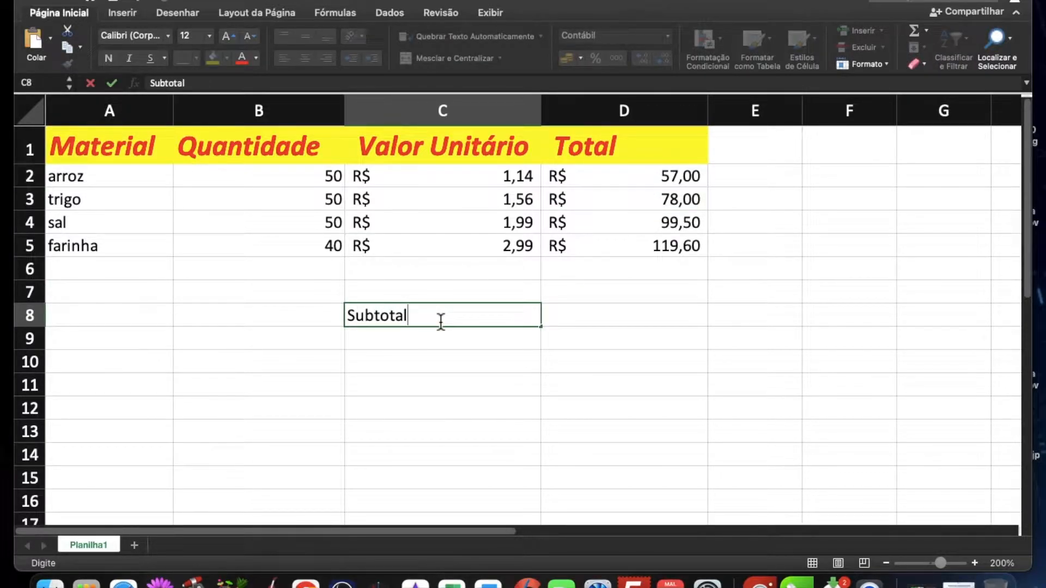
pyautogui.click(582, 326)
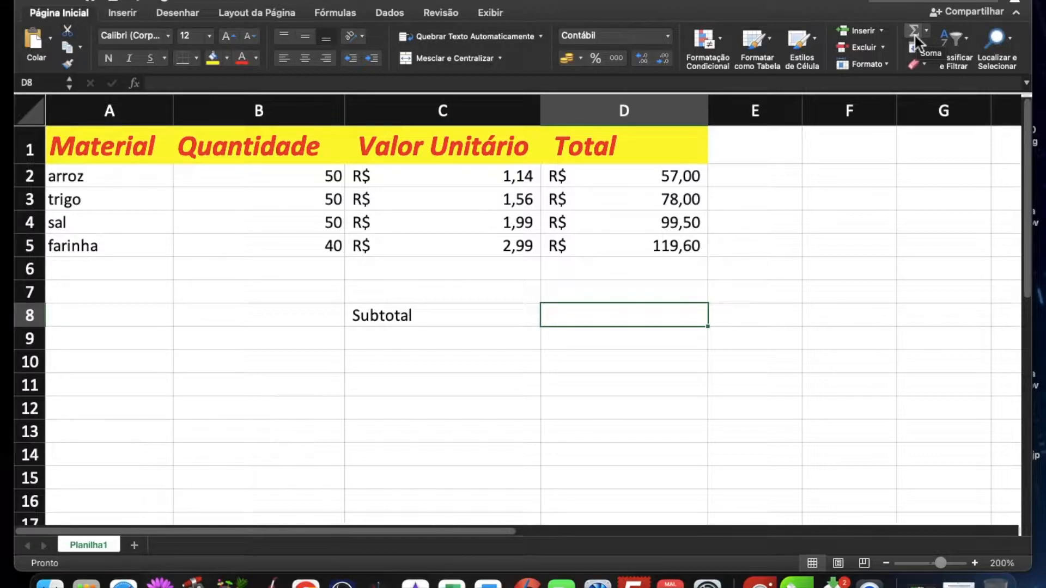
pyautogui.click(374, 366)
pyautogui.click(603, 324)
pyautogui.click(914, 31)
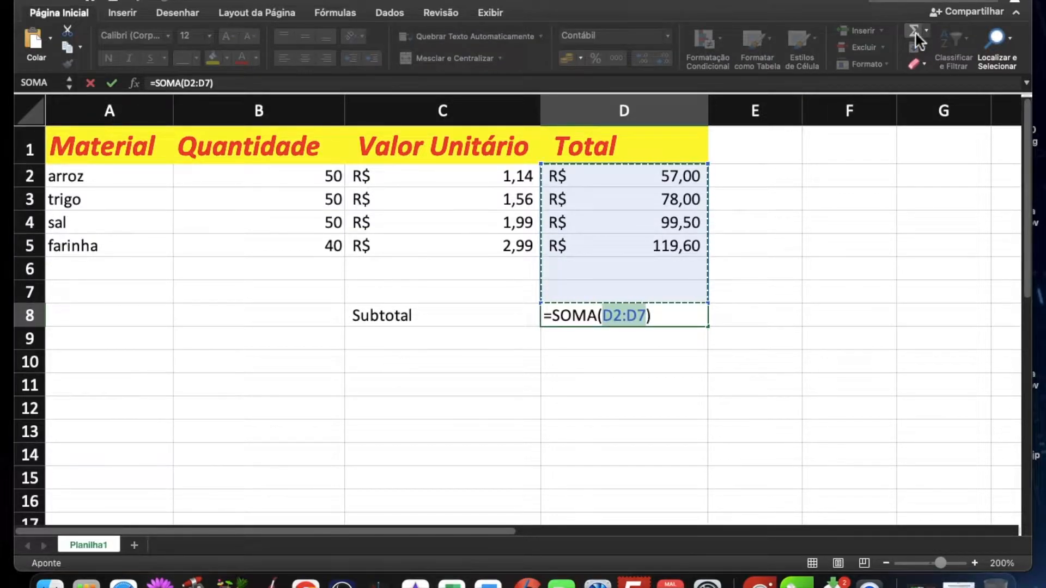
pyautogui.press('Return')
# Step: Make the Subtotal label and its amount in cells C8 and D8 bold
pyautogui.moveTo(406, 322); pyautogui.dragTo(596, 325)
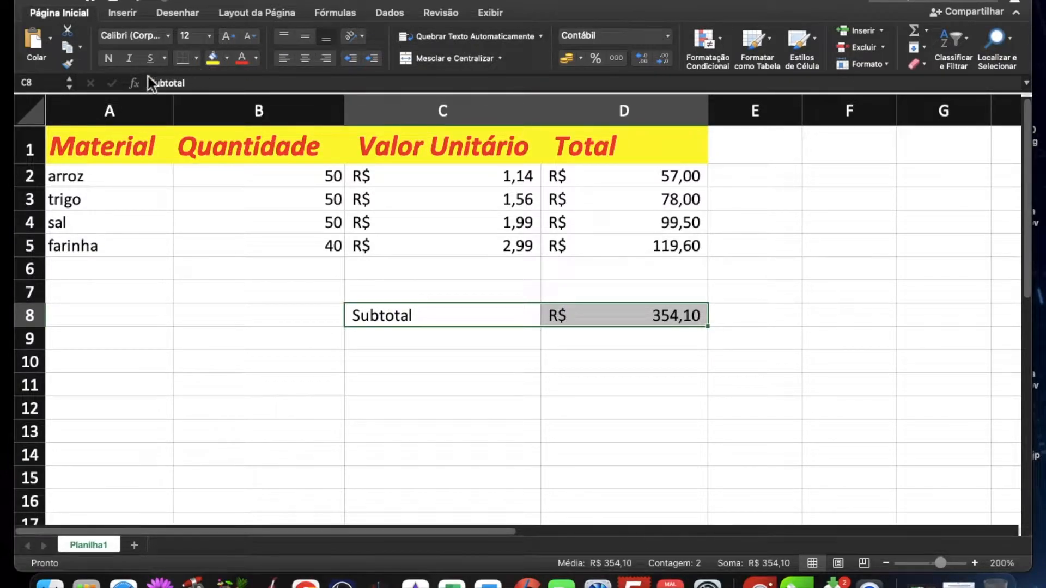
pyautogui.click(108, 58)
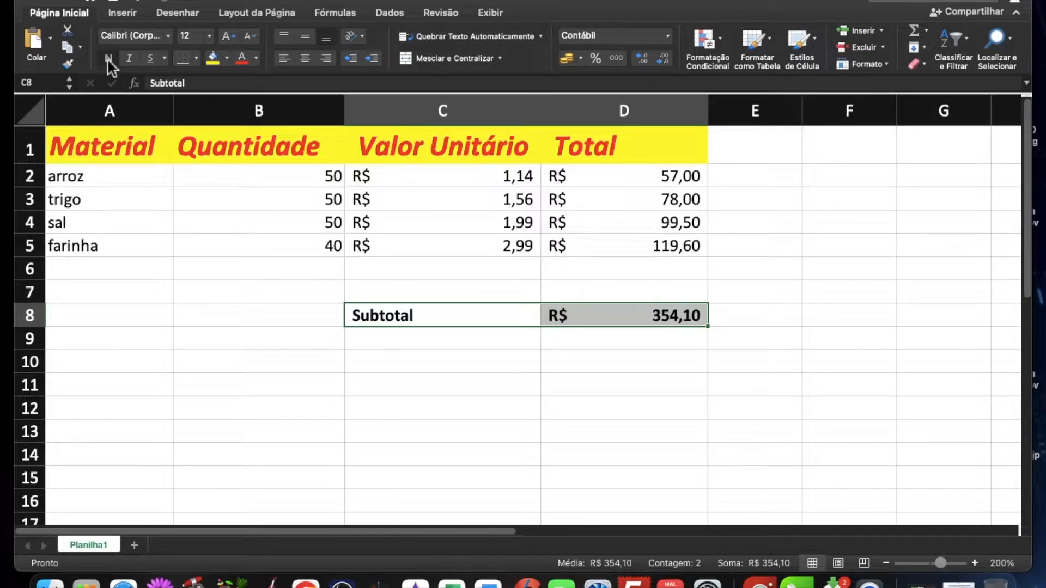
pyautogui.click(306, 294)
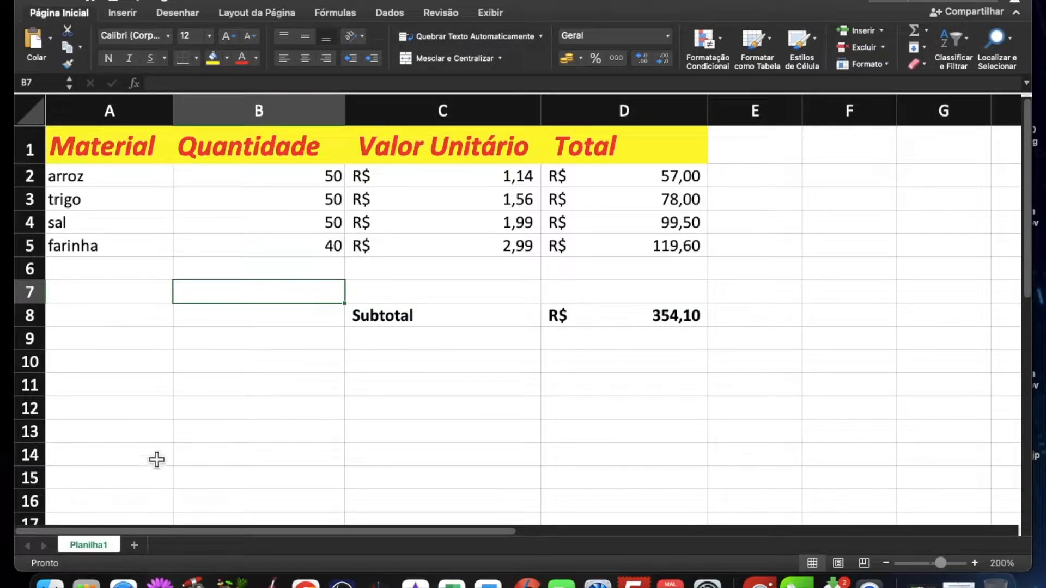
# Step: Rename the Planilha1 sheet as entrada
pyautogui.doubleClick(87, 545)
pyautogui.write('entrada')
pyautogui.press('Return')
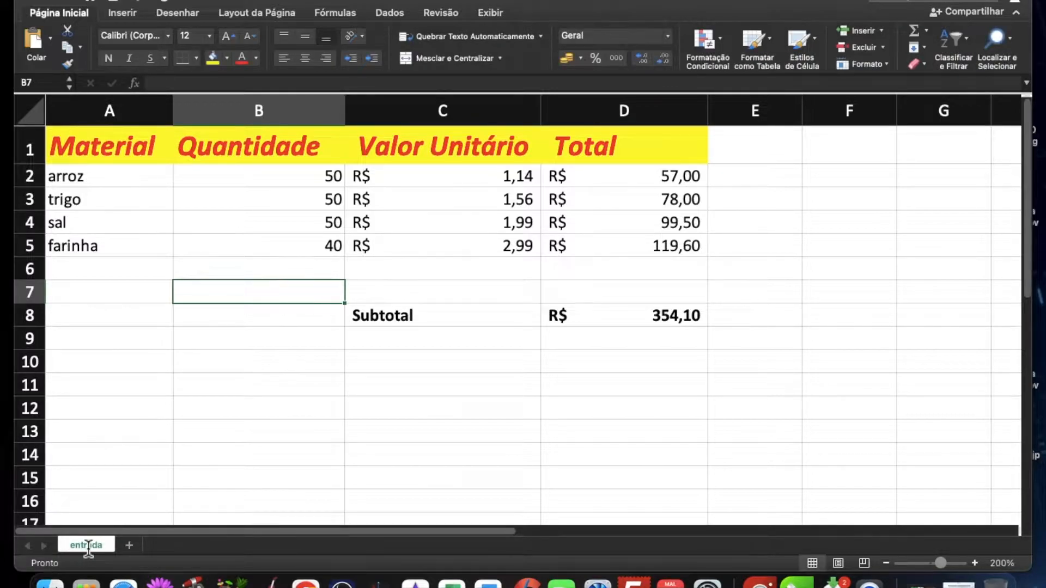
pyautogui.click(172, 325)
pyautogui.scroll(-1, 345, 275)
pyautogui.scroll(1, 346, 276)
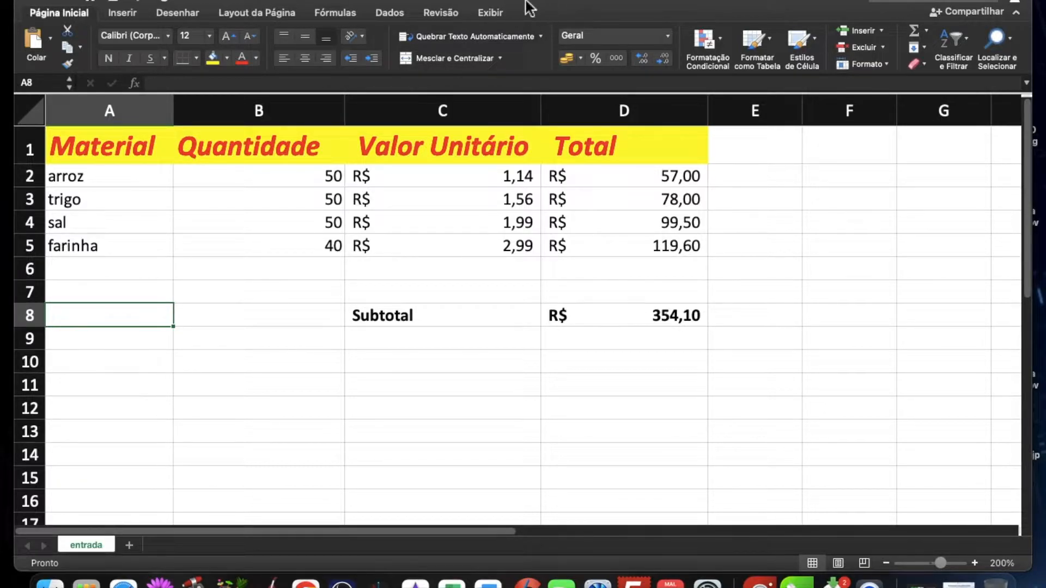
# Step: Add a second sheet after entrada and name it saida
pyautogui.click(129, 545)
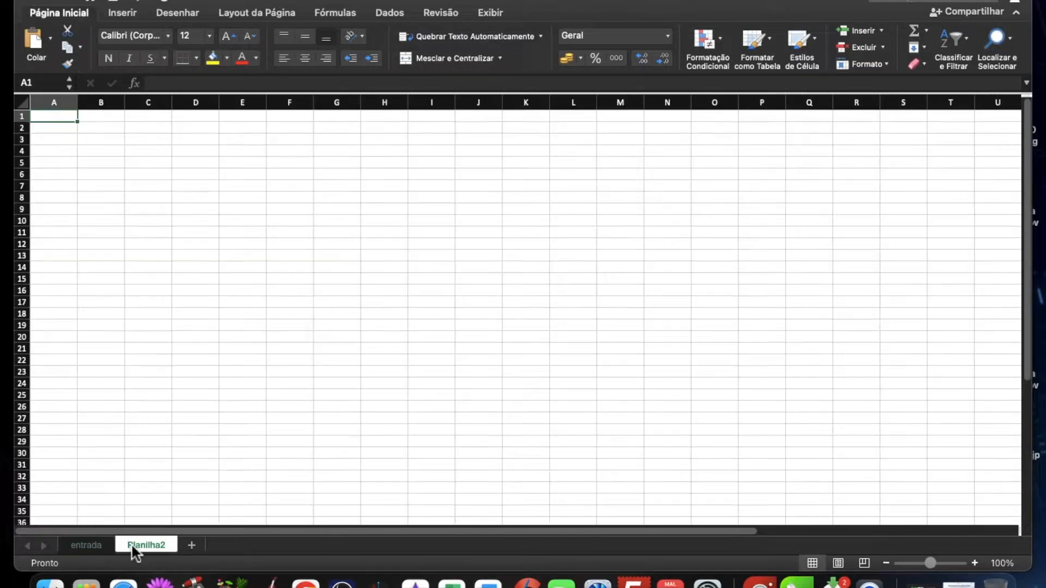
pyautogui.doubleClick(147, 545)
pyautogui.write('saida')
pyautogui.press('Return')
# Step: Add a third sheet after saida and name it estoque
pyautogui.click(190, 544)
pyautogui.doubleClick(207, 545)
pyautogui.write('estoque')
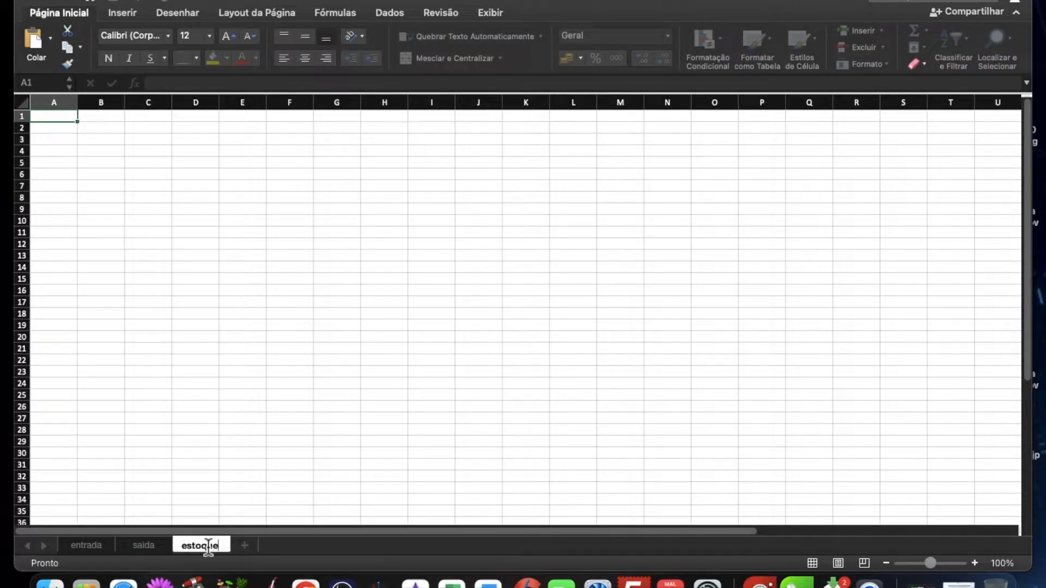
pyautogui.press('Return')
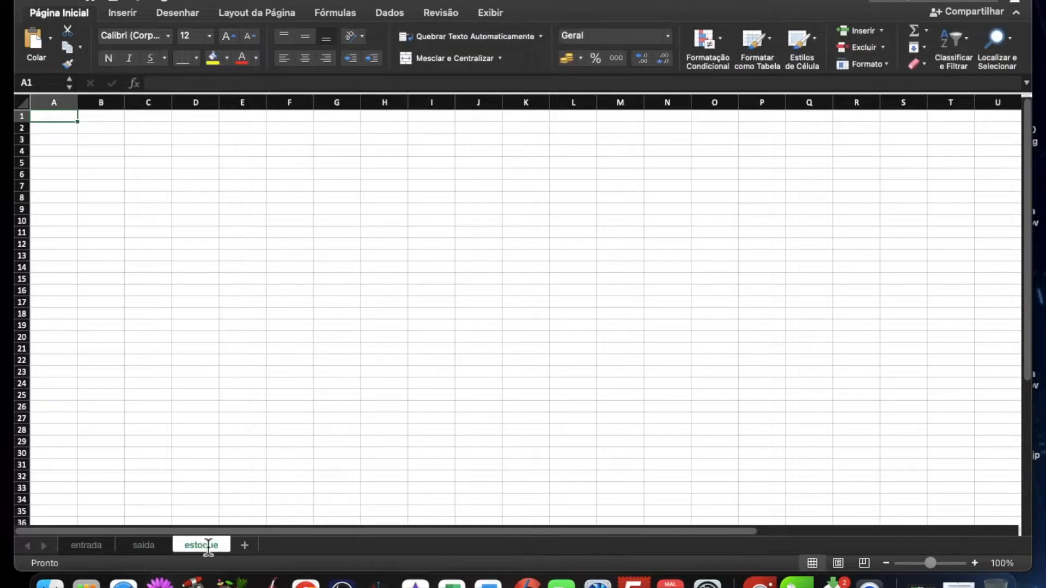
# Step: Add a fourth sheet after estoque and name it caixa
pyautogui.click(246, 549)
pyautogui.doubleClick(246, 550)
pyautogui.write('caixa')
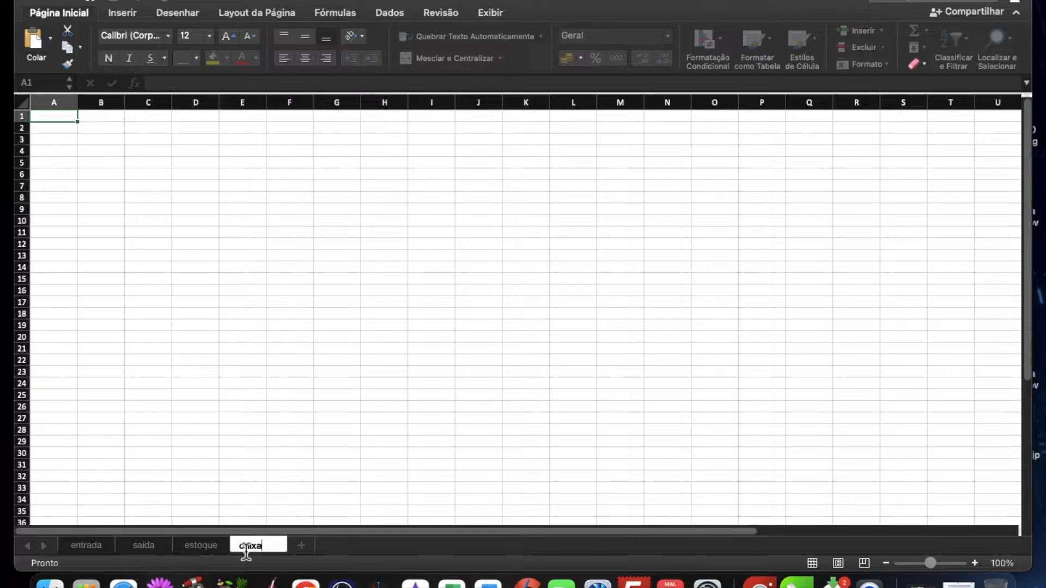
pyautogui.press('Return')
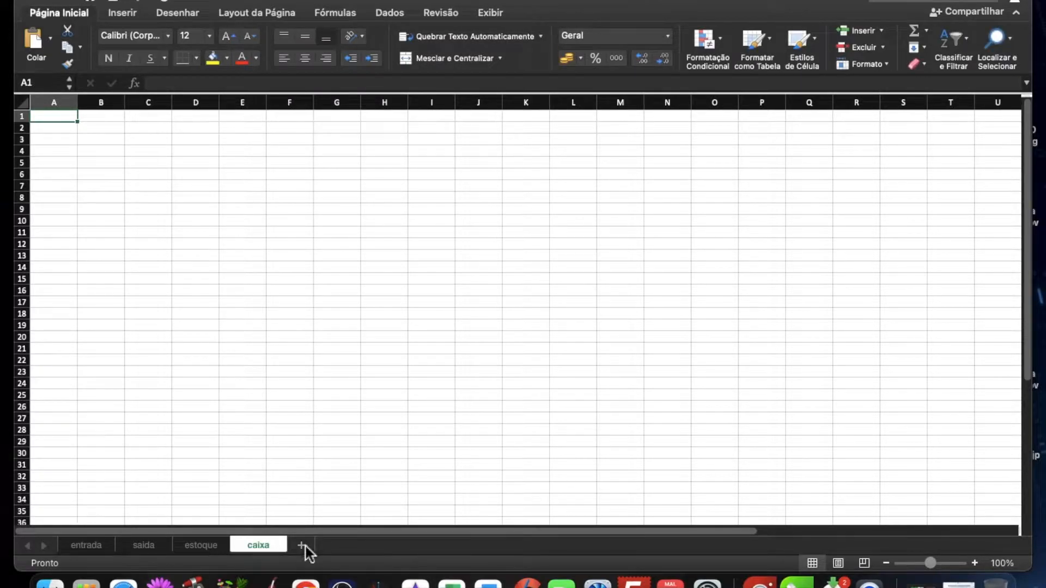
# Step: Add a fifth sheet after caixa and name it gráfico
pyautogui.click(303, 545)
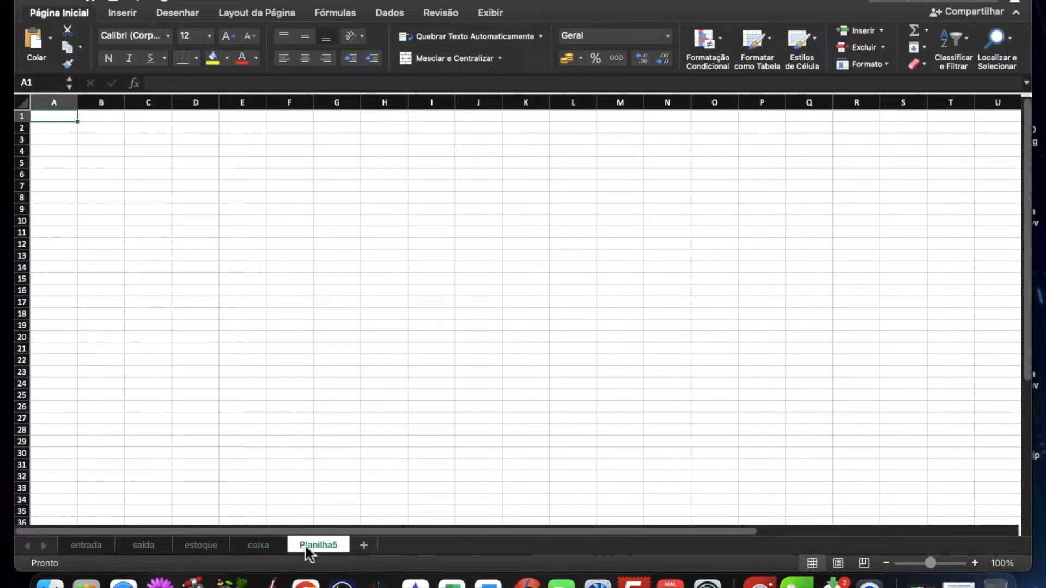
pyautogui.doubleClick(314, 547)
pyautogui.write('gr')
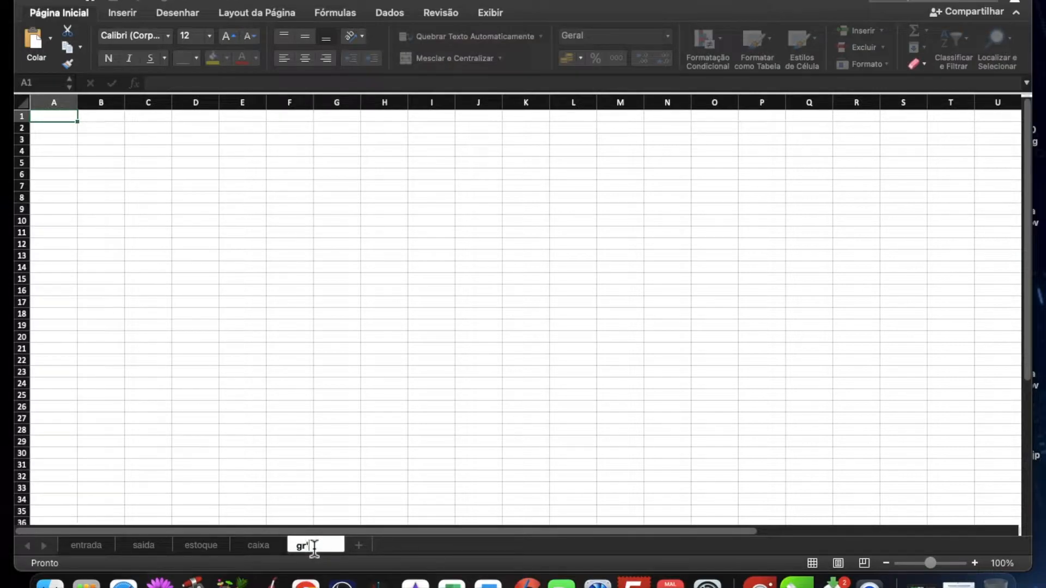
pyautogui.press('Return')
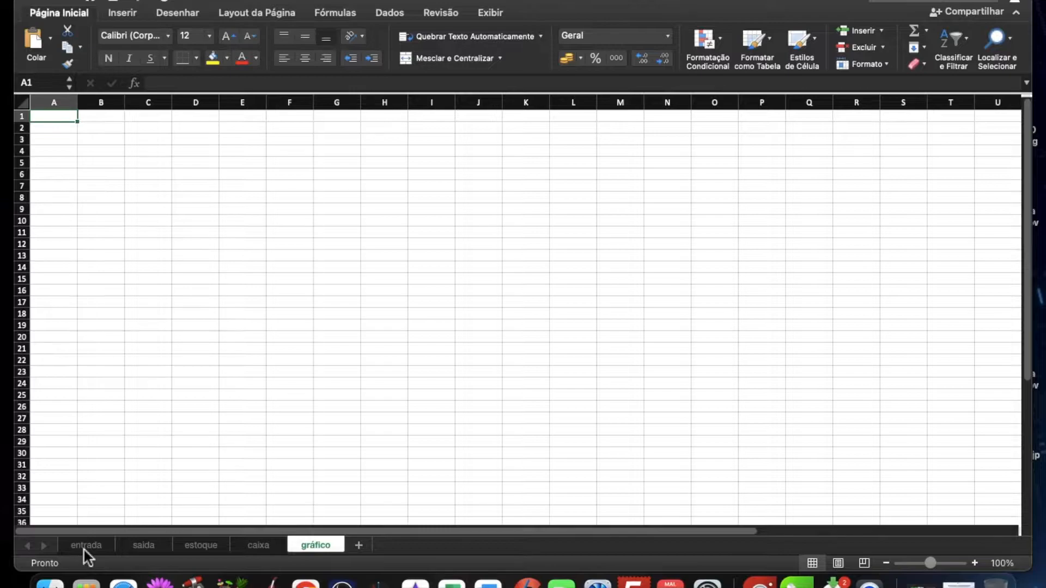
# Step: Copy the entire contents of the entrada sheet and paste them into the saida sheet
pyautogui.click(85, 547)
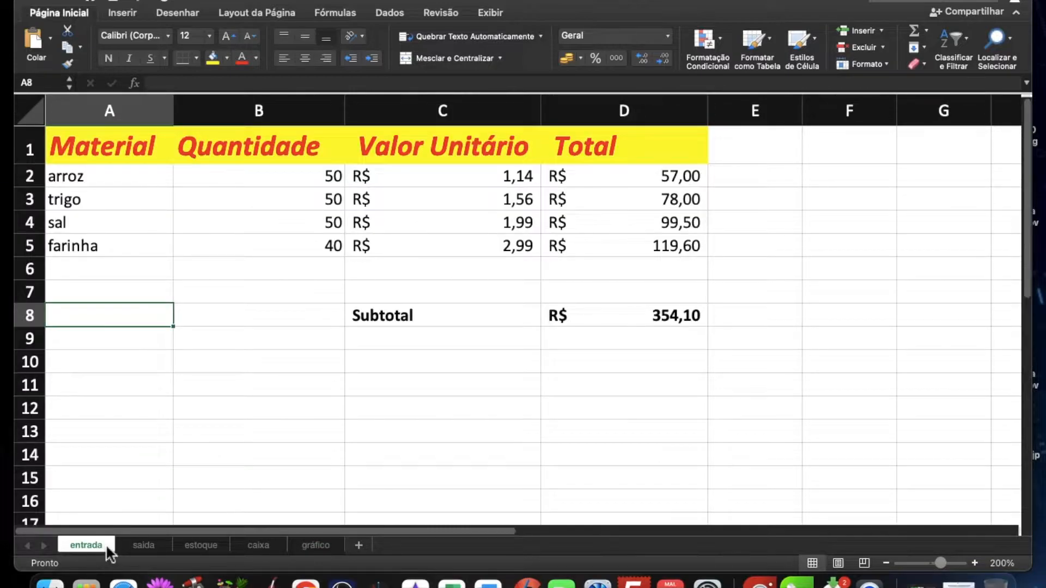
pyautogui.click(107, 181)
pyautogui.click(81, 147)
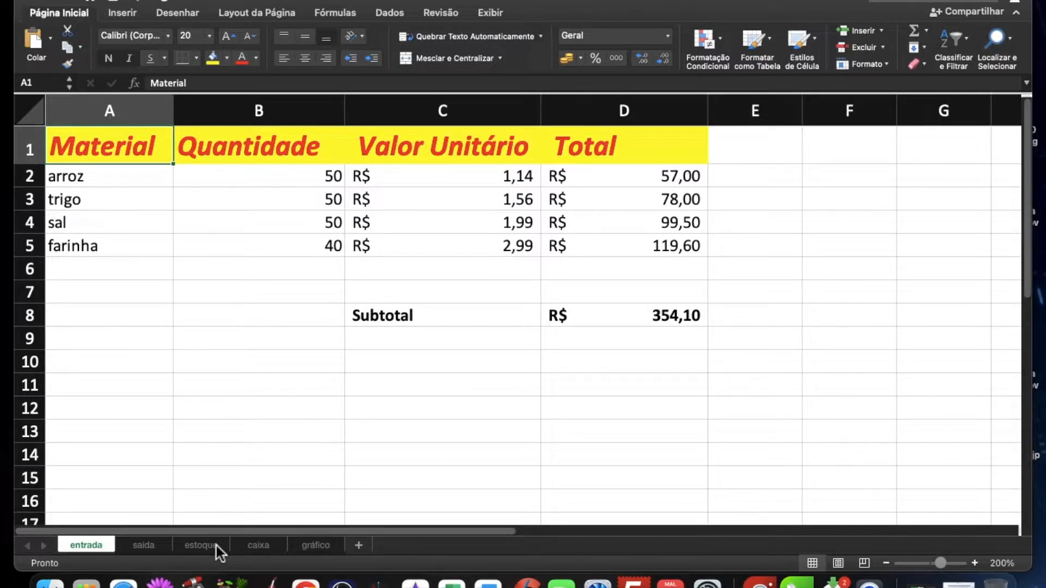
pyautogui.click(42, 122)
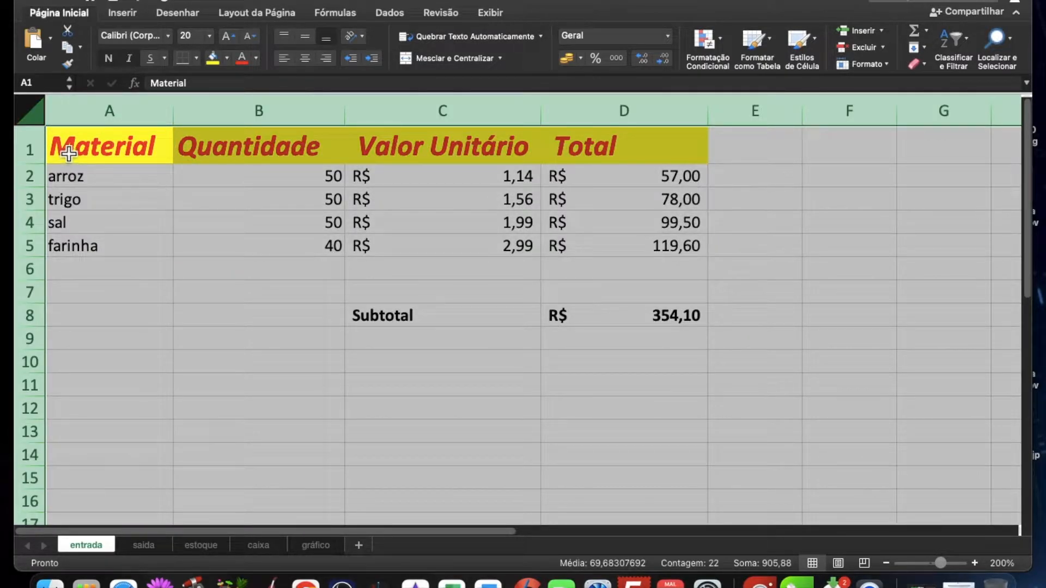
pyautogui.press('super+c')
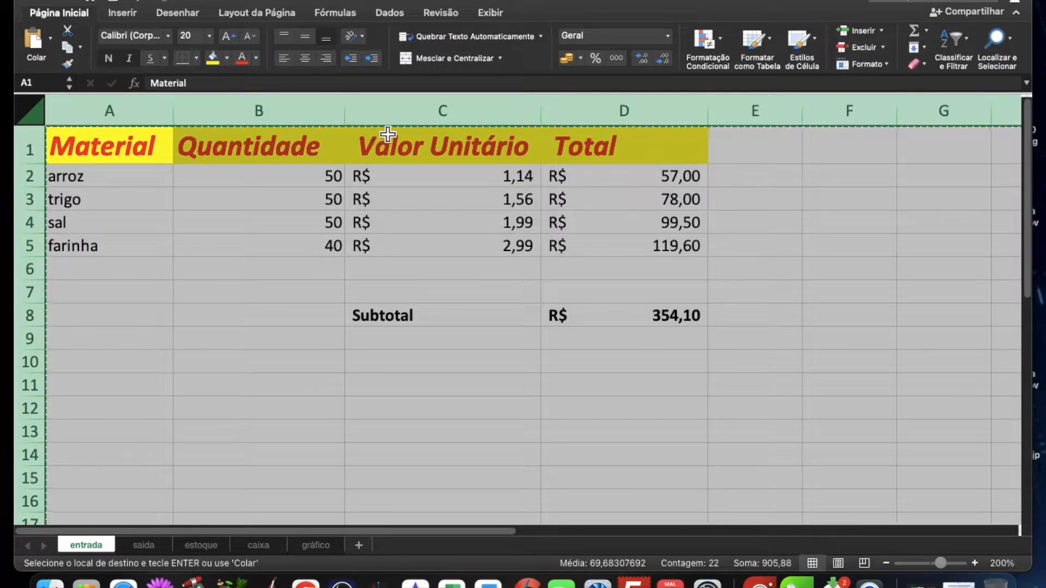
pyautogui.click(139, 543)
pyautogui.press('super+v')
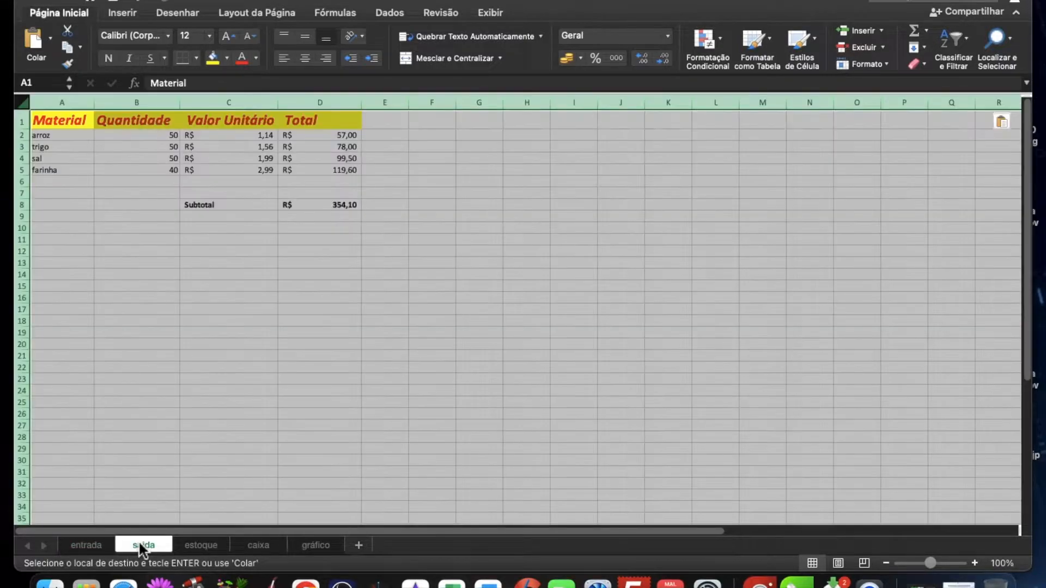
# Step: Paste the copied entrada table into the estoque sheet and deselect it
pyautogui.click(204, 546)
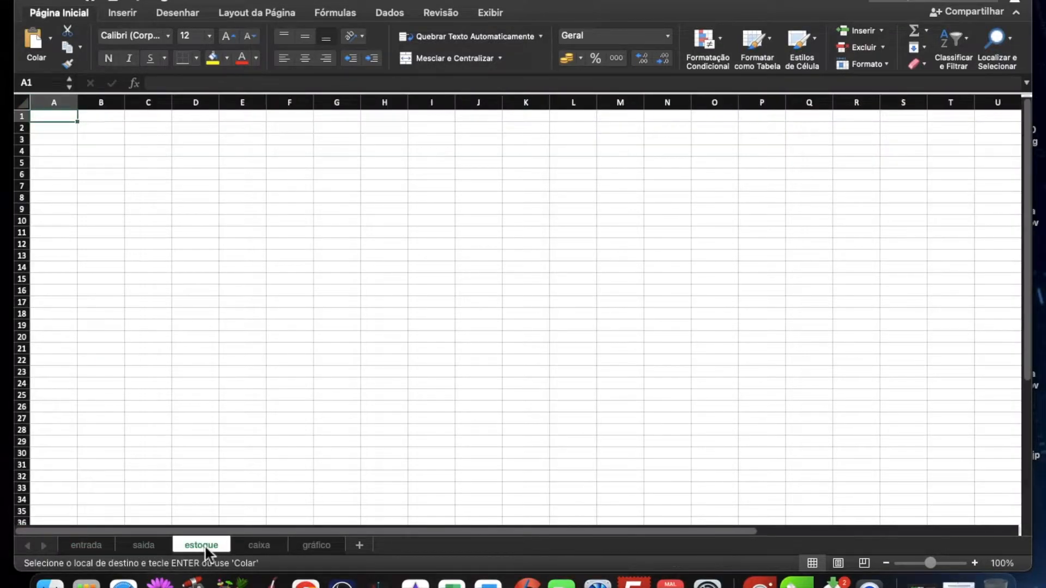
pyautogui.press('super+v')
pyautogui.click(147, 402)
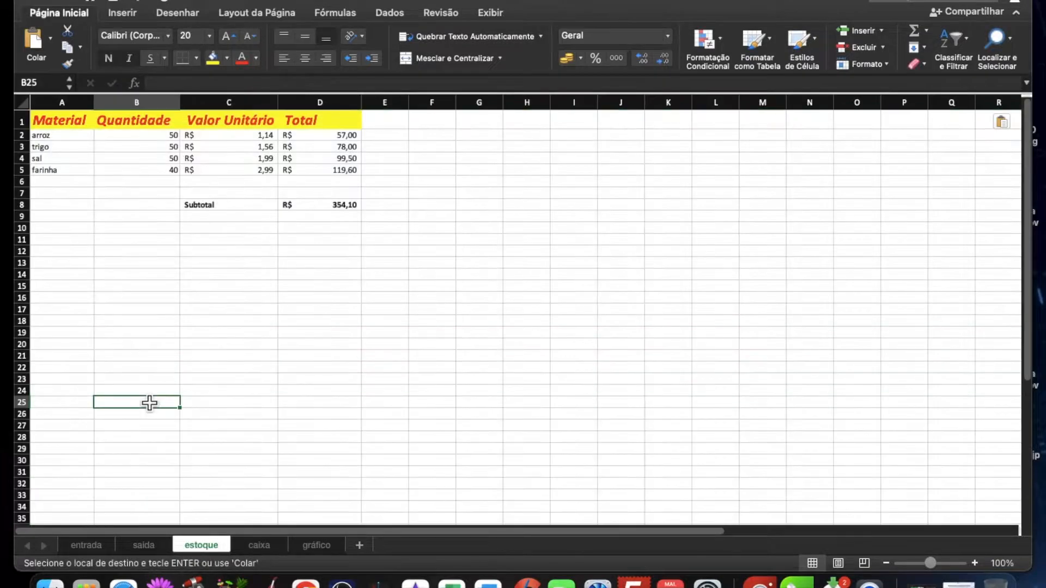
pyautogui.scroll(5, 128, 260)
pyautogui.scroll(5, 128, 261)
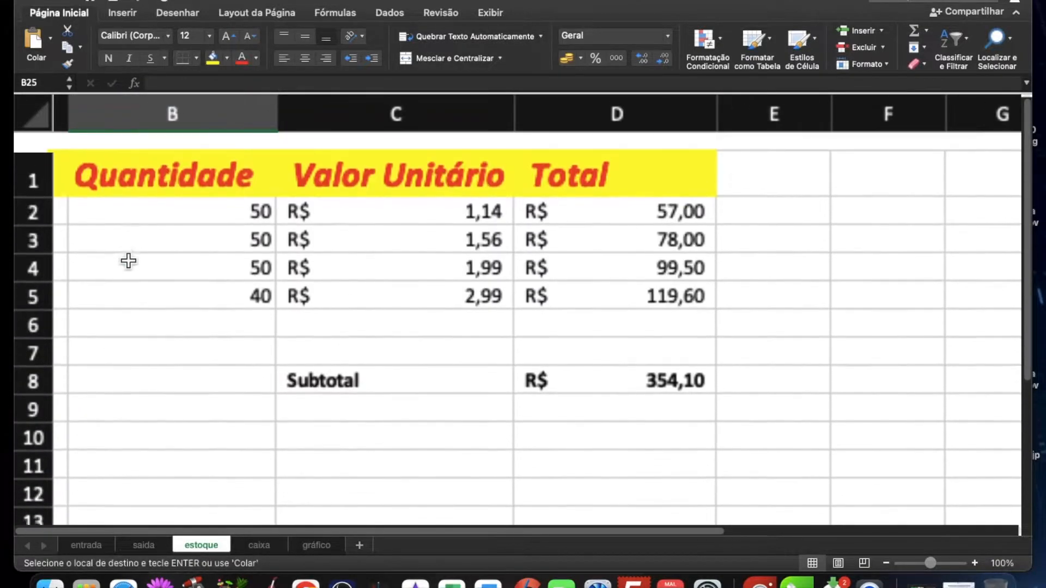
# Step: Review the copied tables on the estoque, entrada and saida sheets, enlarging the saida table so it is readable
pyautogui.hscroll(-2, 129, 261)
pyautogui.scroll(-3, 128, 261)
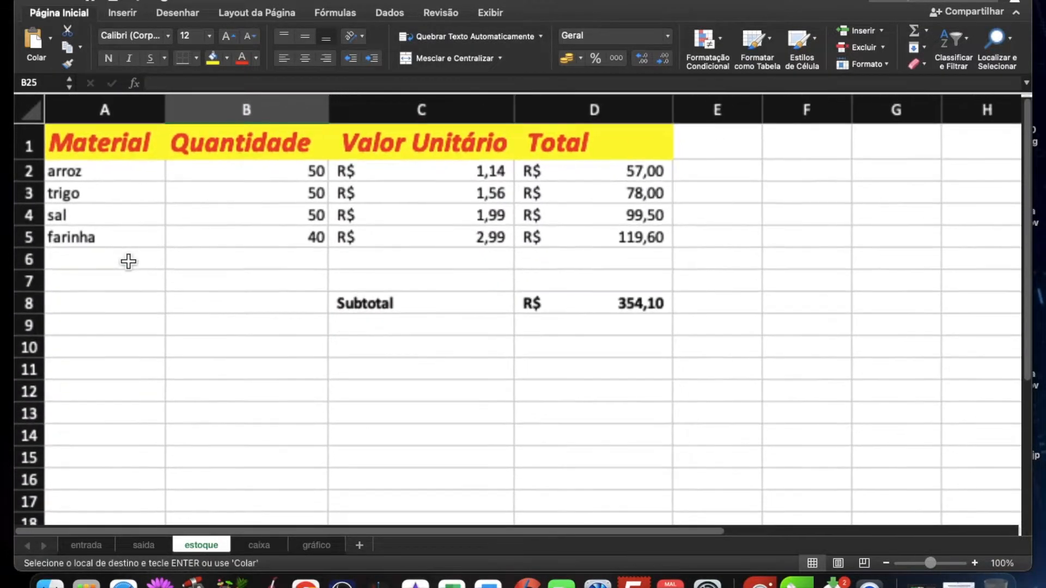
pyautogui.click(86, 546)
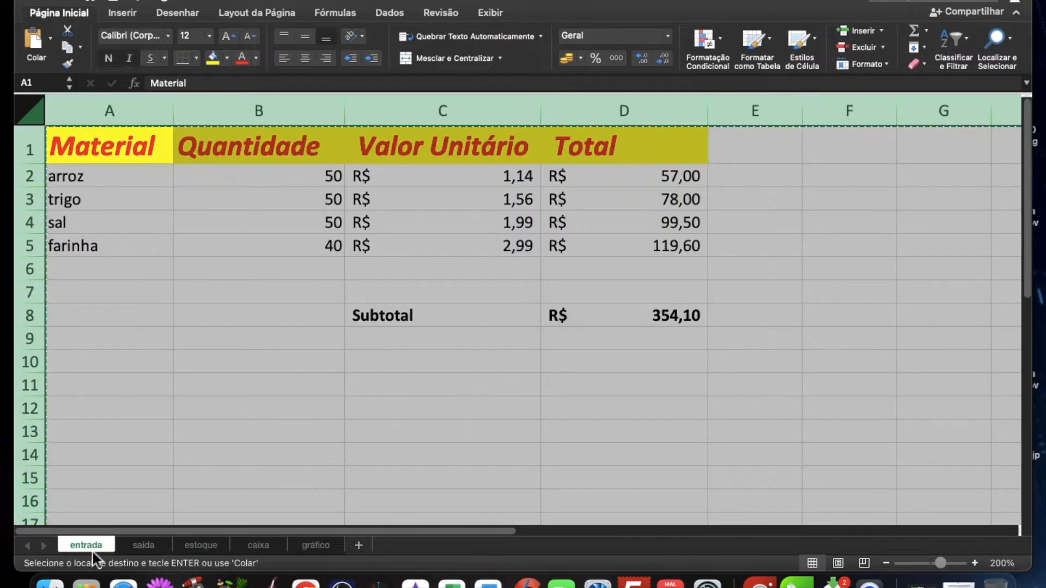
pyautogui.click(141, 547)
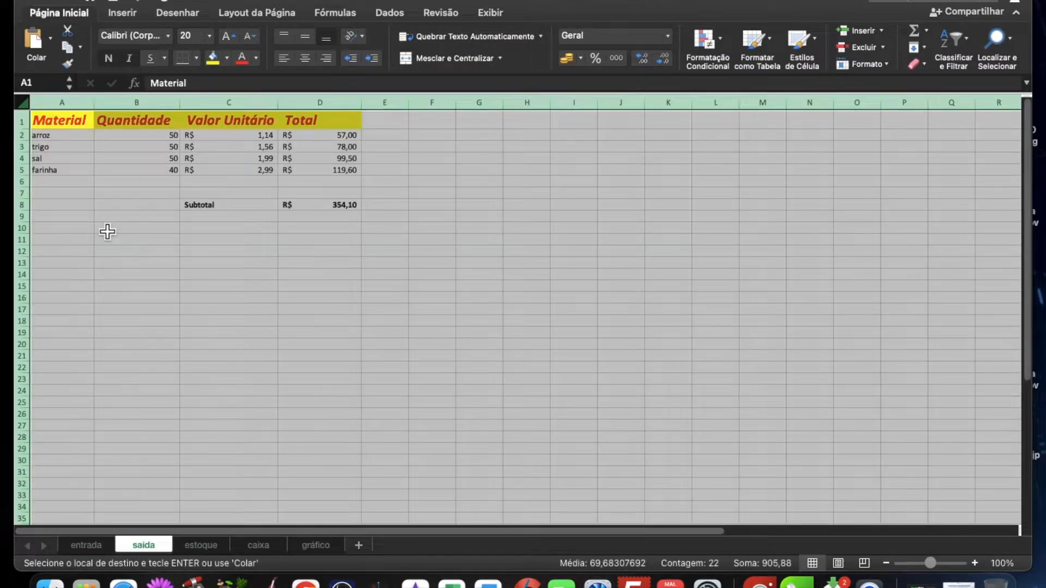
pyautogui.scroll(3, 106, 228)
pyautogui.scroll(3, 107, 231)
pyautogui.scroll(2, 108, 225)
pyautogui.hscroll(-3, 108, 222)
pyautogui.scroll(2, 108, 222)
pyautogui.hscroll(-1, 145, 265)
pyautogui.scroll(-2, 145, 263)
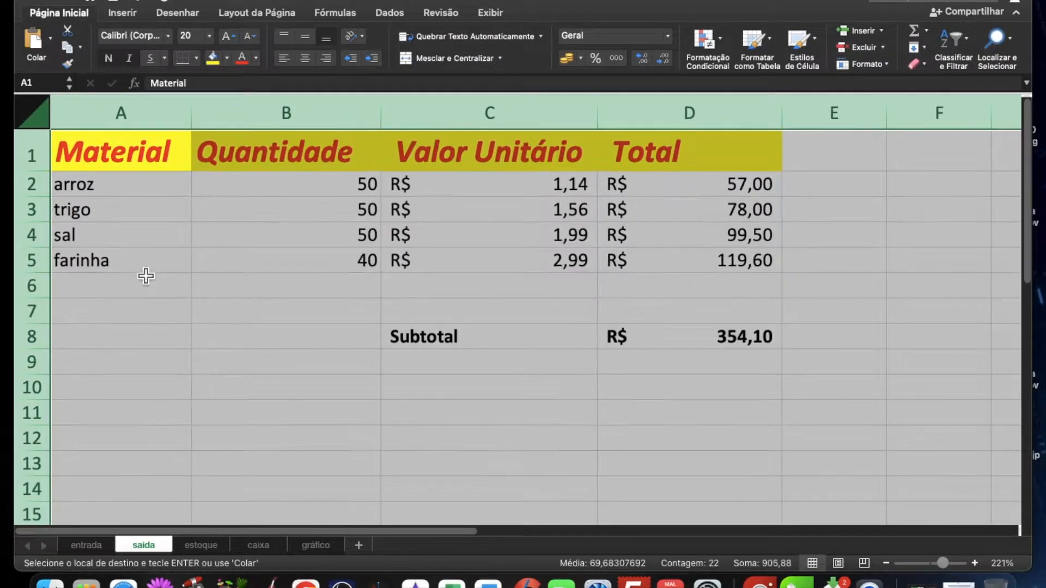
# Step: Look through the sheets from entrada to caixa and examine the quantities in the Quantidade column of entrada
pyautogui.click(96, 545)
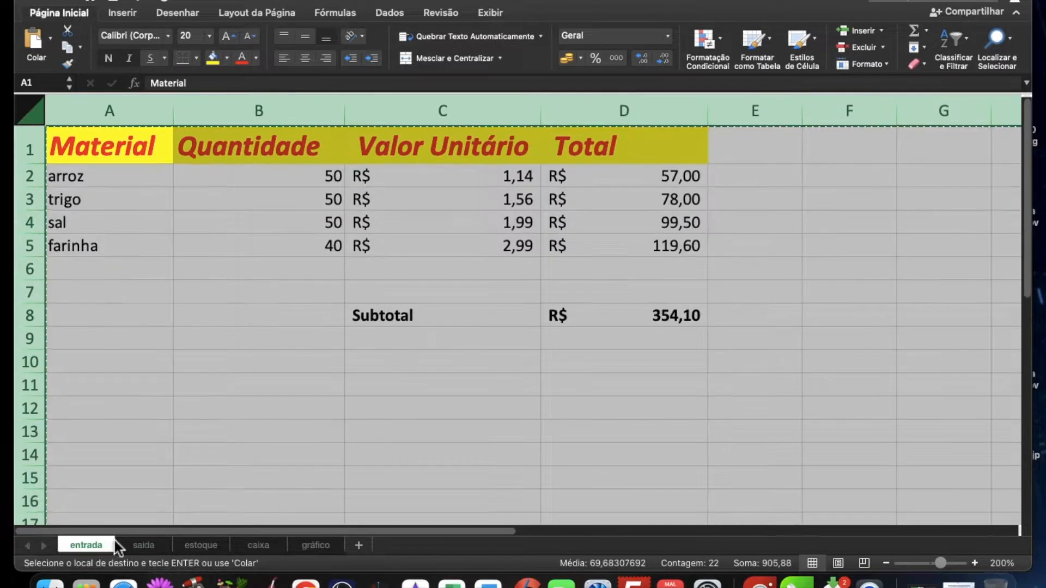
pyautogui.click(142, 547)
pyautogui.click(204, 542)
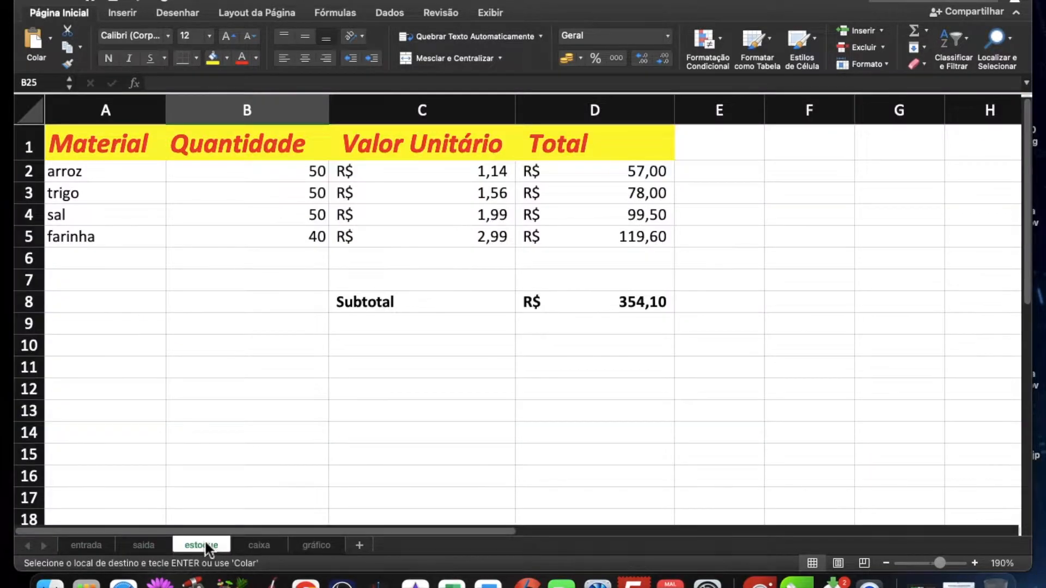
pyautogui.click(259, 545)
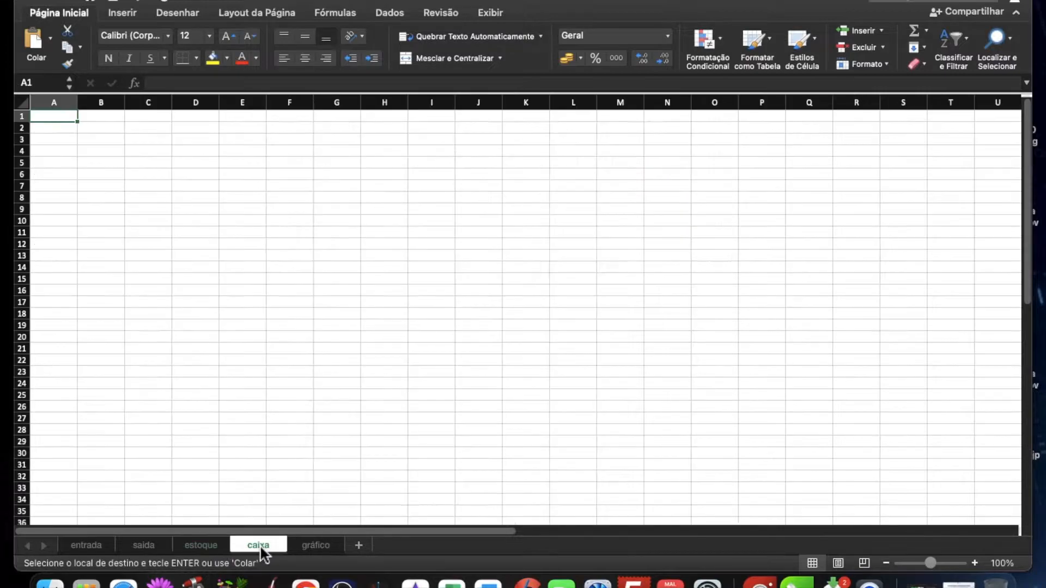
pyautogui.click(91, 545)
pyautogui.click(308, 189)
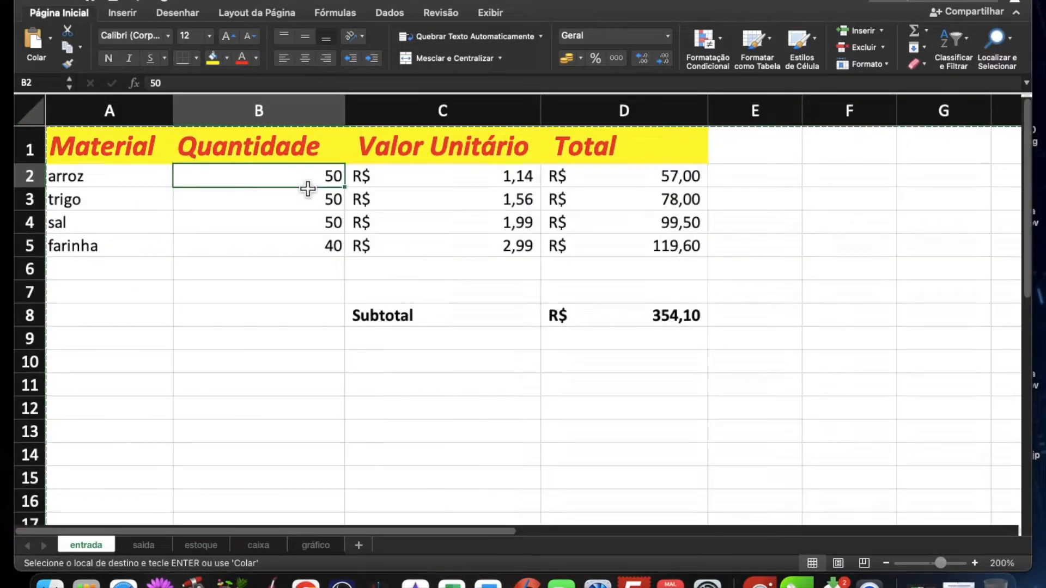
pyautogui.click(301, 219)
pyautogui.click(296, 248)
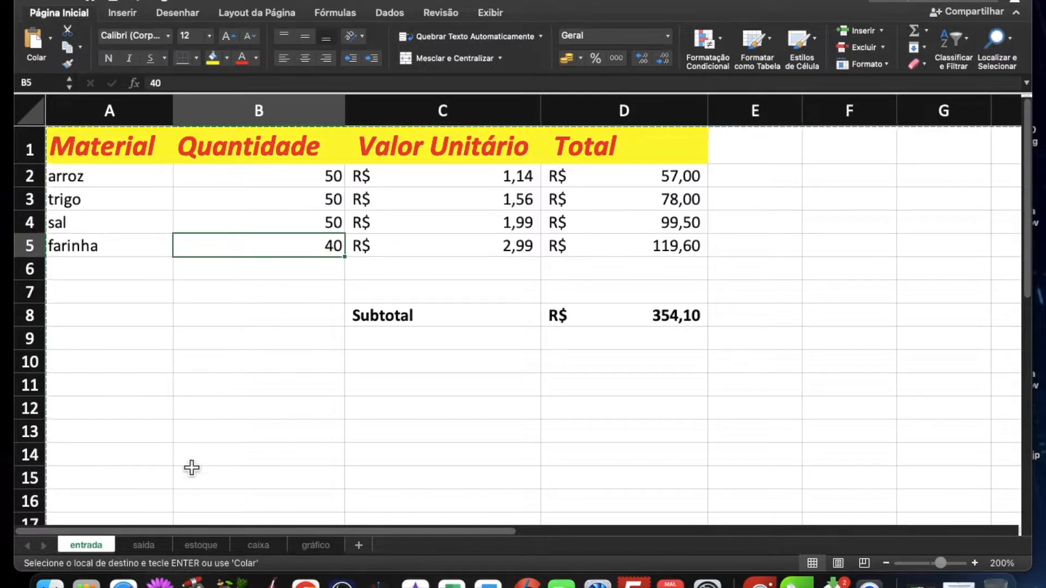
# Step: On the saida sheet, set the quantities of arroz, trigo, sal and farinha in B2:B5 to 10 each
pyautogui.click(146, 546)
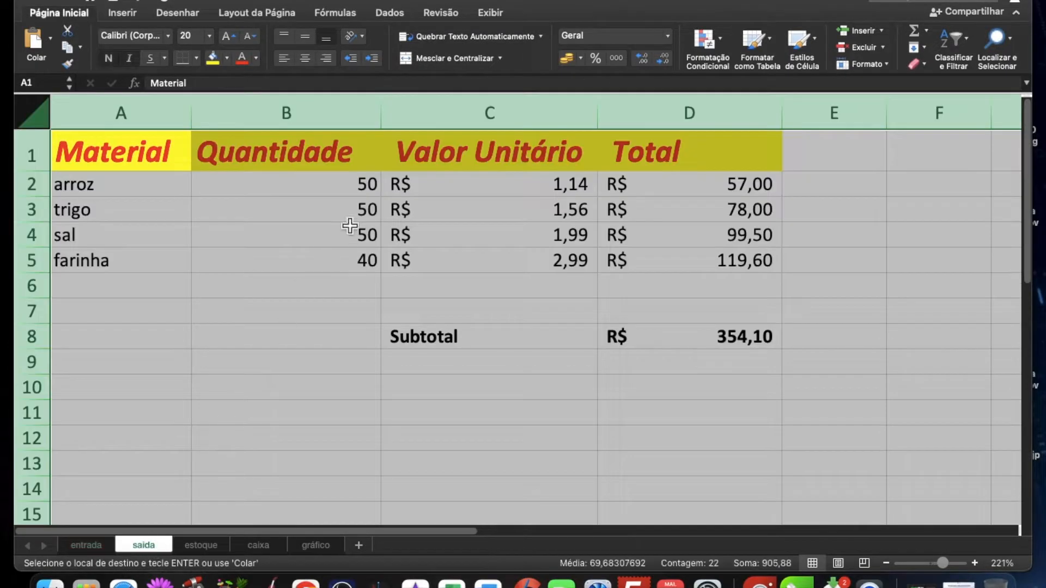
pyautogui.click(340, 185)
pyautogui.write('10')
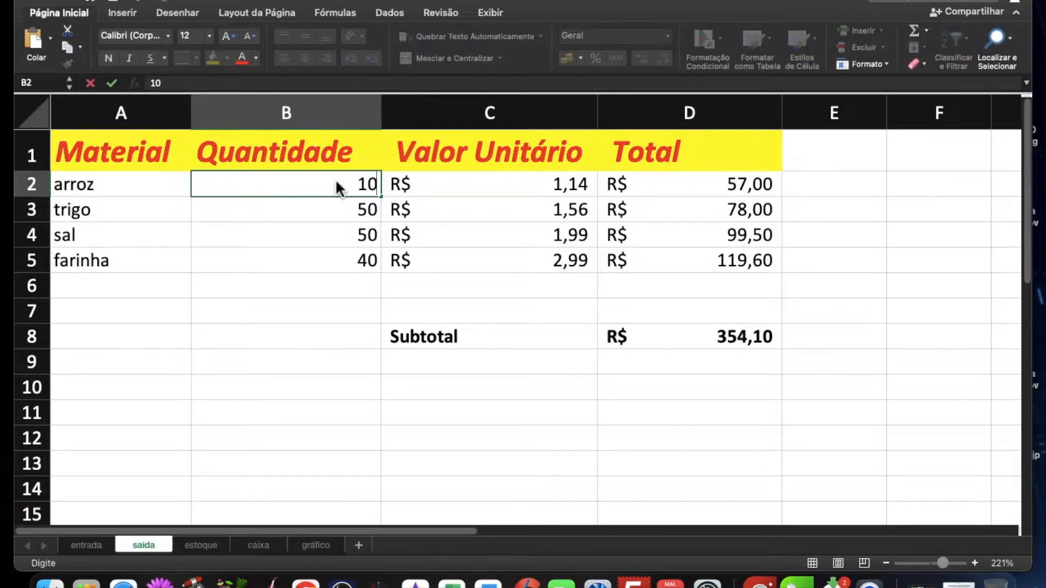
pyautogui.press('Return')
pyautogui.write('1')
pyautogui.press('Return')
pyautogui.write('1')
pyautogui.press('Up')
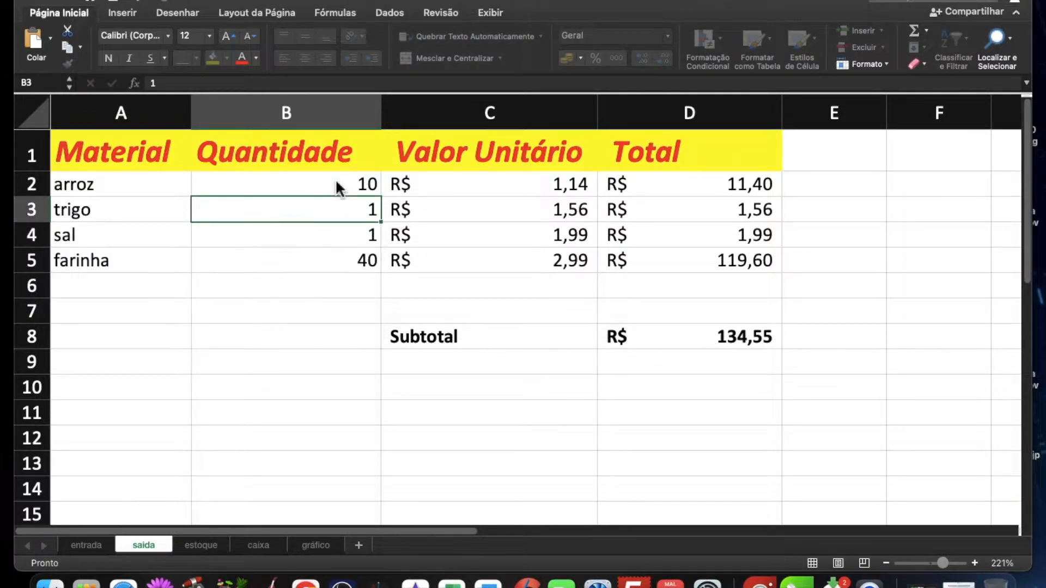
pyautogui.write('10')
pyautogui.press('Return')
pyautogui.write('10')
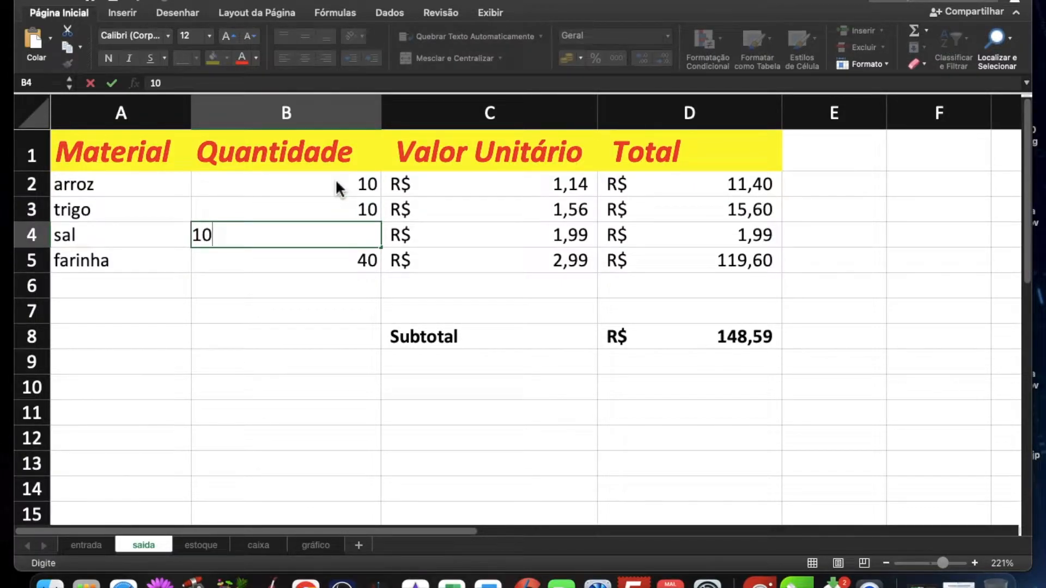
pyautogui.press('Return')
pyautogui.write('10')
pyautogui.press('Return')
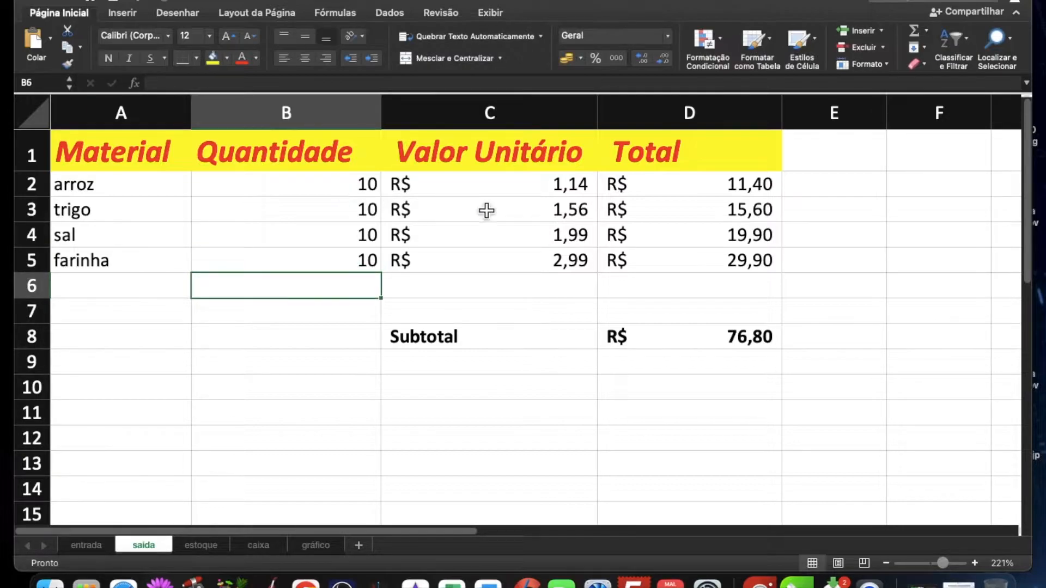
# Step: Set the unit values on saida to 2.50 for arroz, 3,50 for trigo, 4,00 for sal and 5,00 for farinha
pyautogui.click(544, 191)
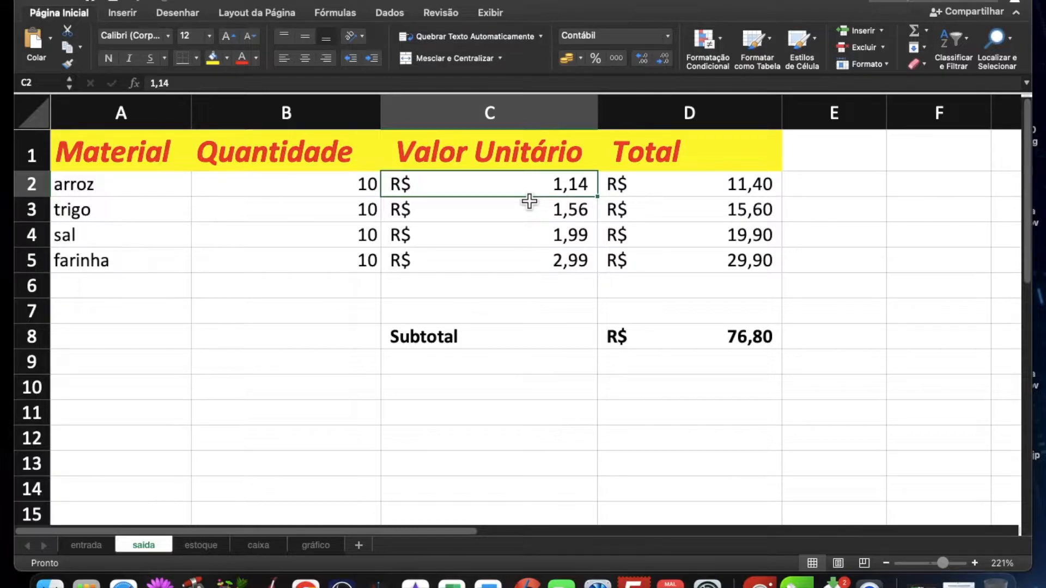
pyautogui.write('2.50')
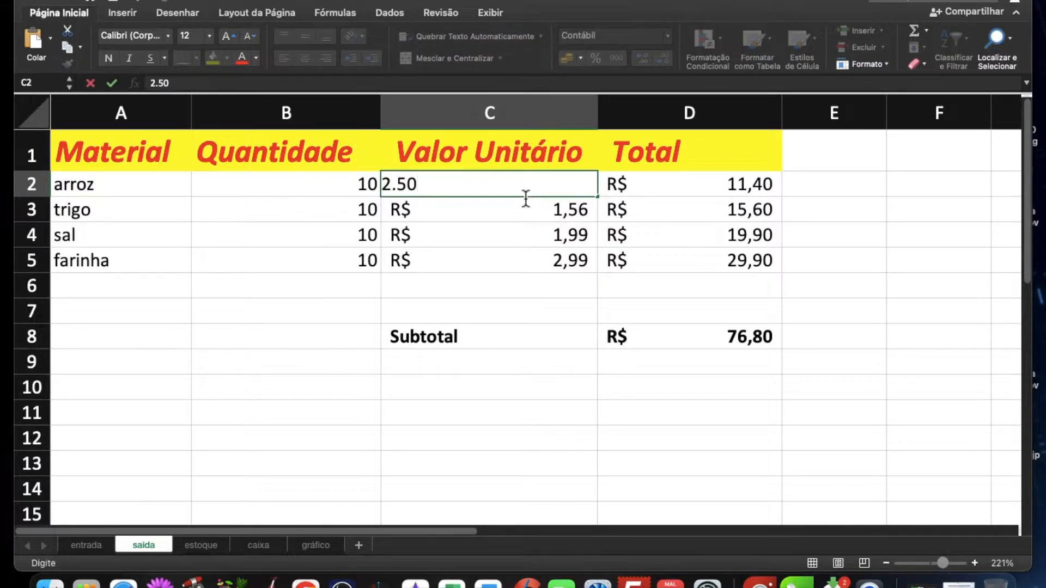
pyautogui.press('Return')
pyautogui.write('3,')
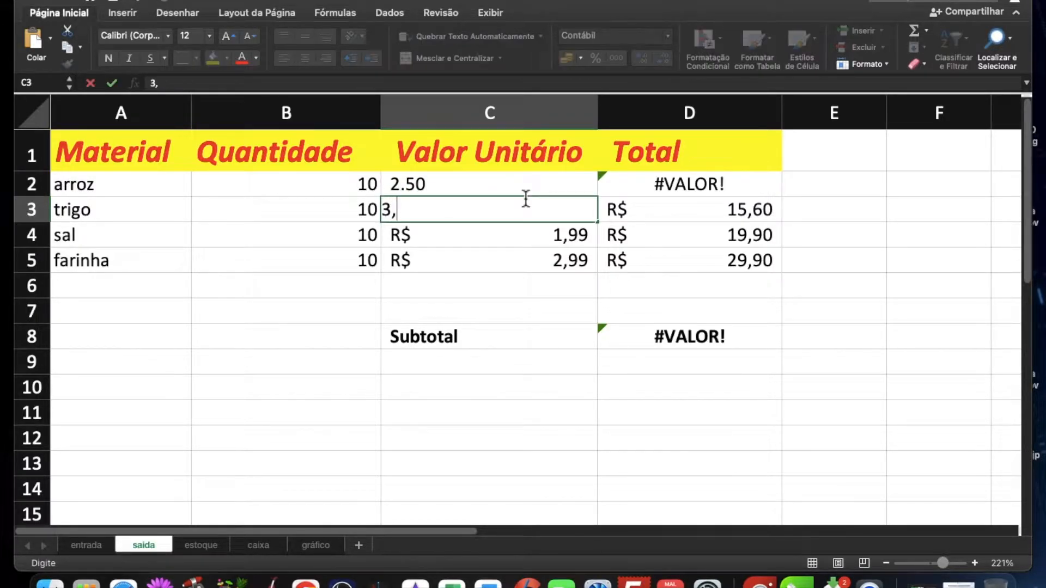
pyautogui.write('50')
pyautogui.press('Return')
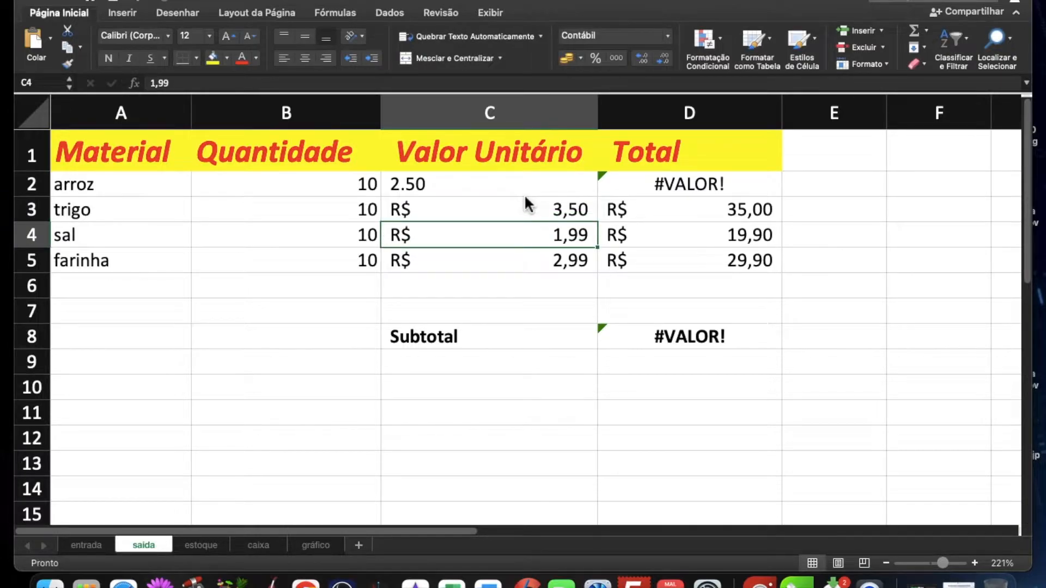
pyautogui.write('4.')
pyautogui.press('BackSpace')
pyautogui.write(',00')
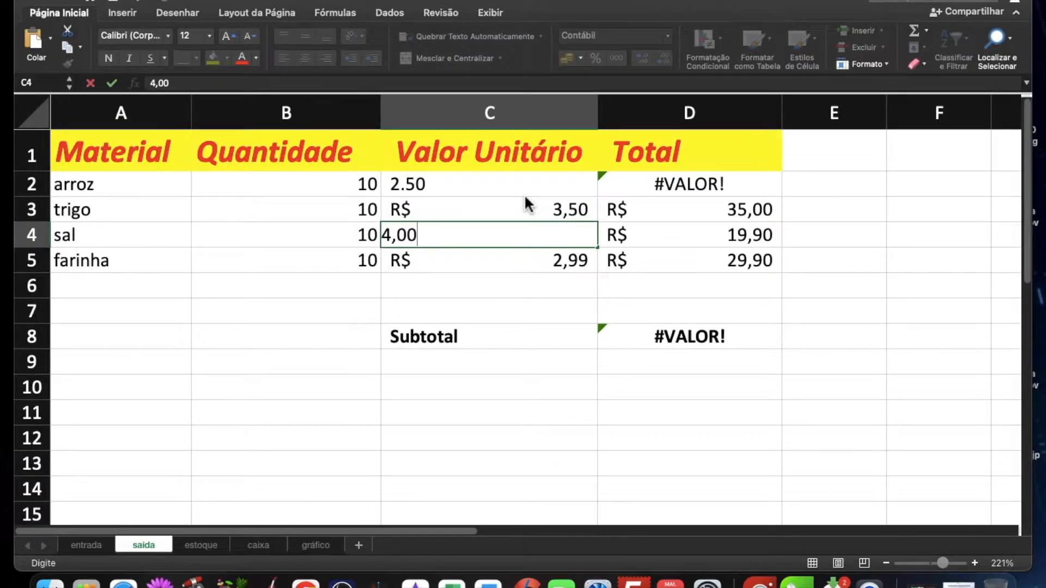
pyautogui.press('Return')
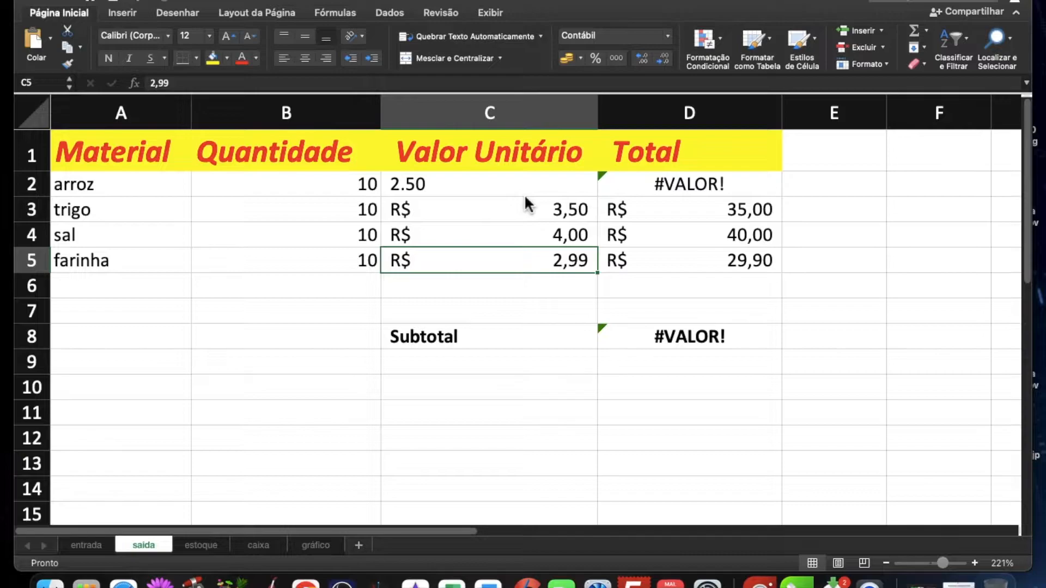
pyautogui.write('5,')
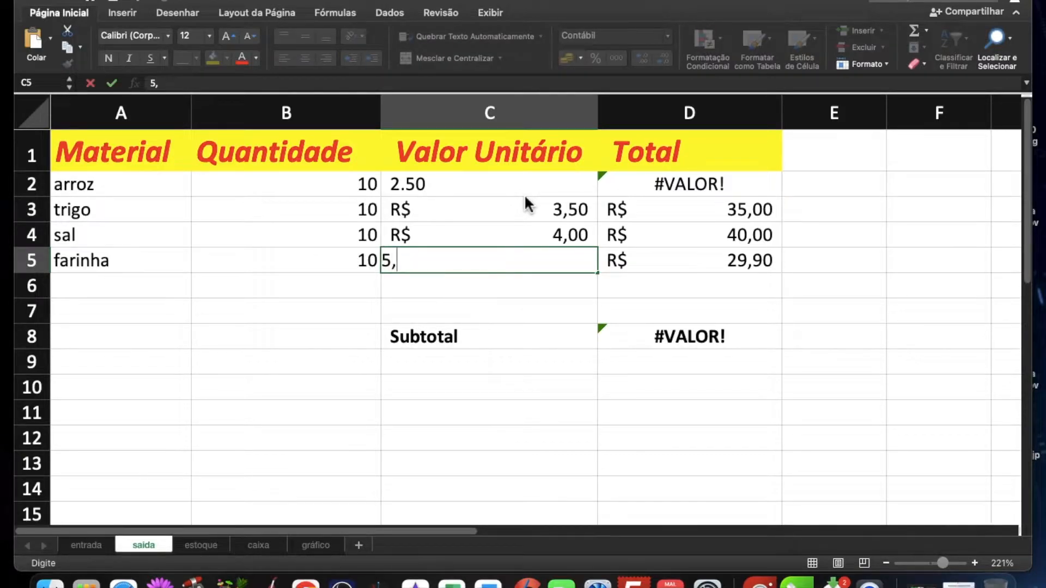
pyautogui.press('Return')
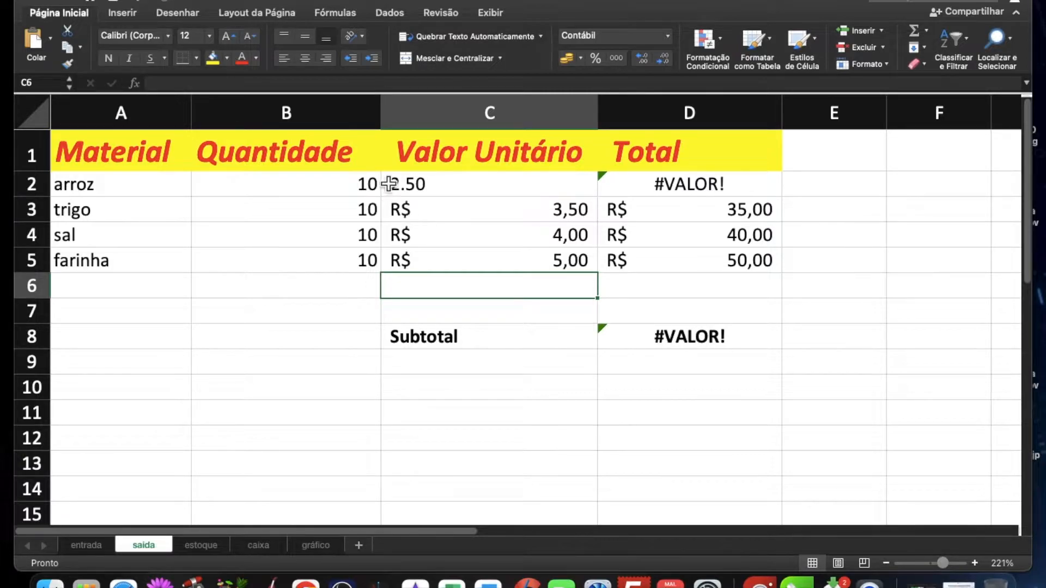
# Step: Check the Total formula for arroz in D2 and re-enter its unit value in C2 as 2,50
pyautogui.click(436, 189)
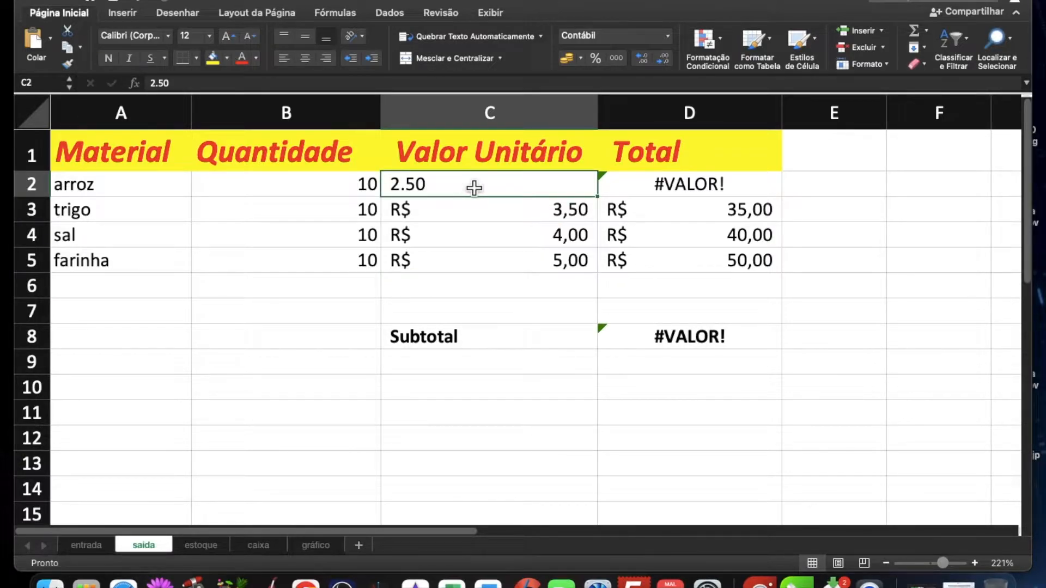
pyautogui.doubleClick(694, 192)
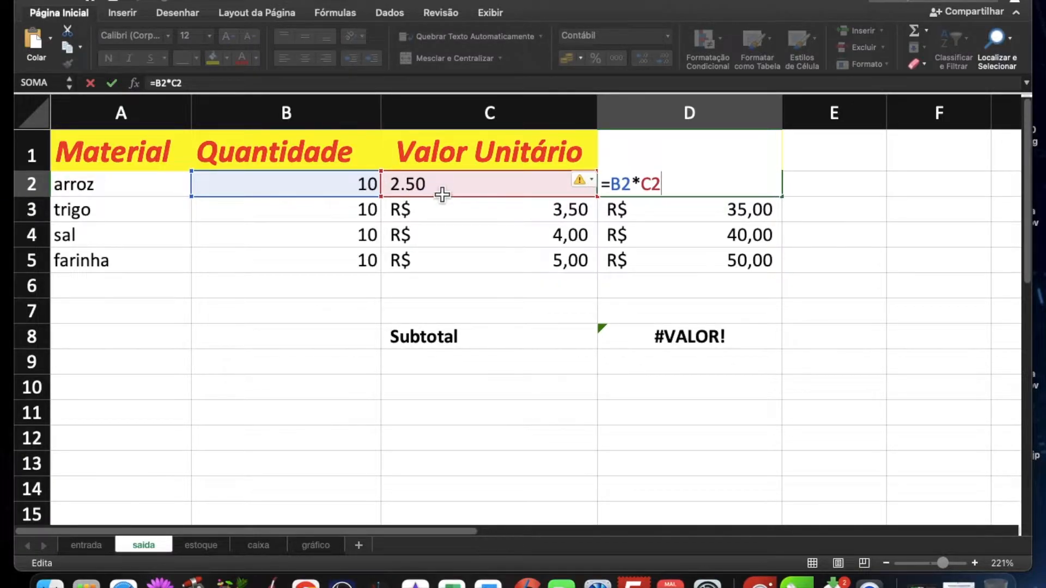
pyautogui.press('Return')
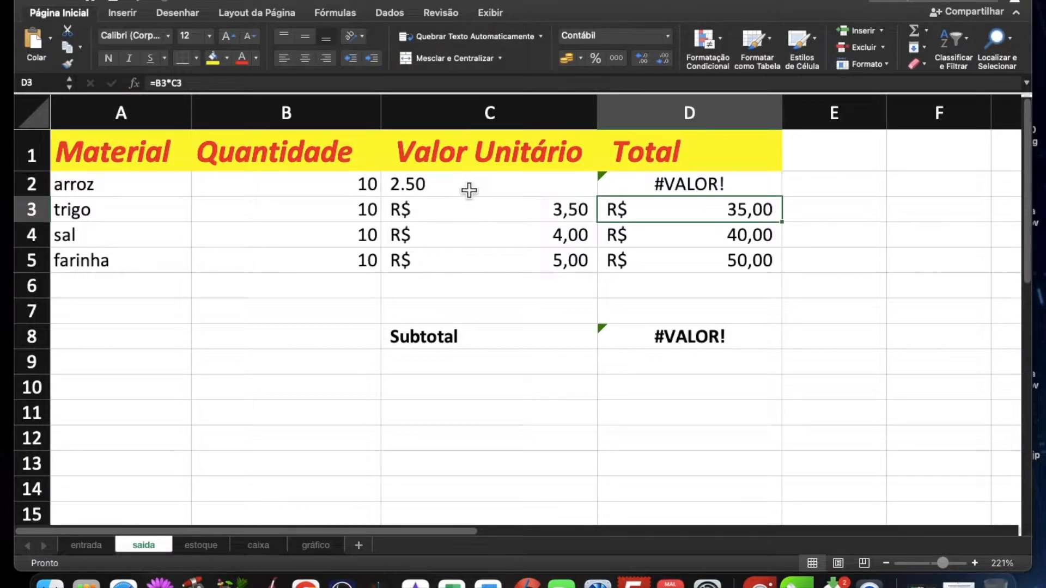
pyautogui.click(466, 187)
pyautogui.write('2,50')
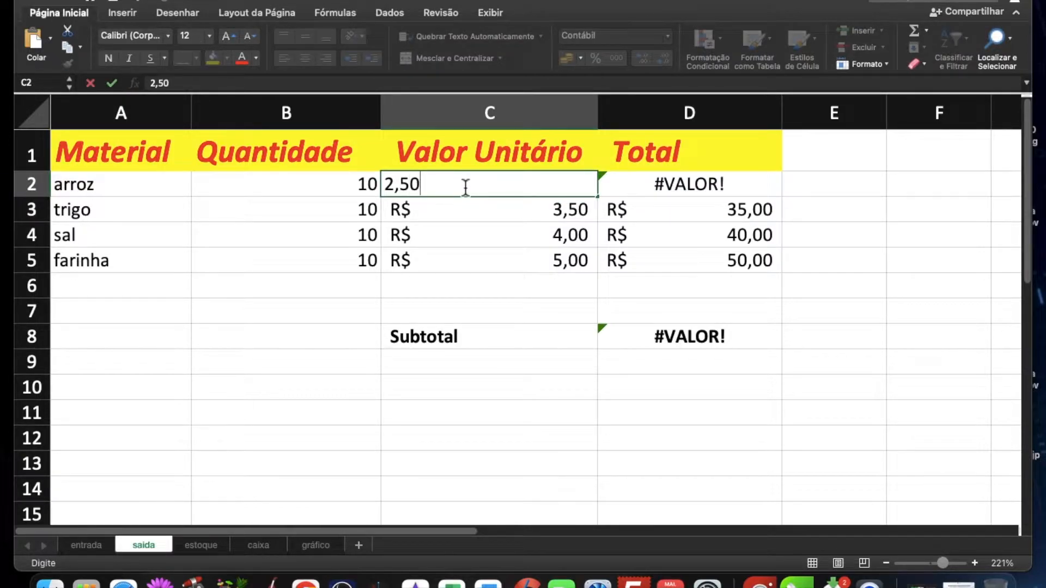
pyautogui.press('Return')
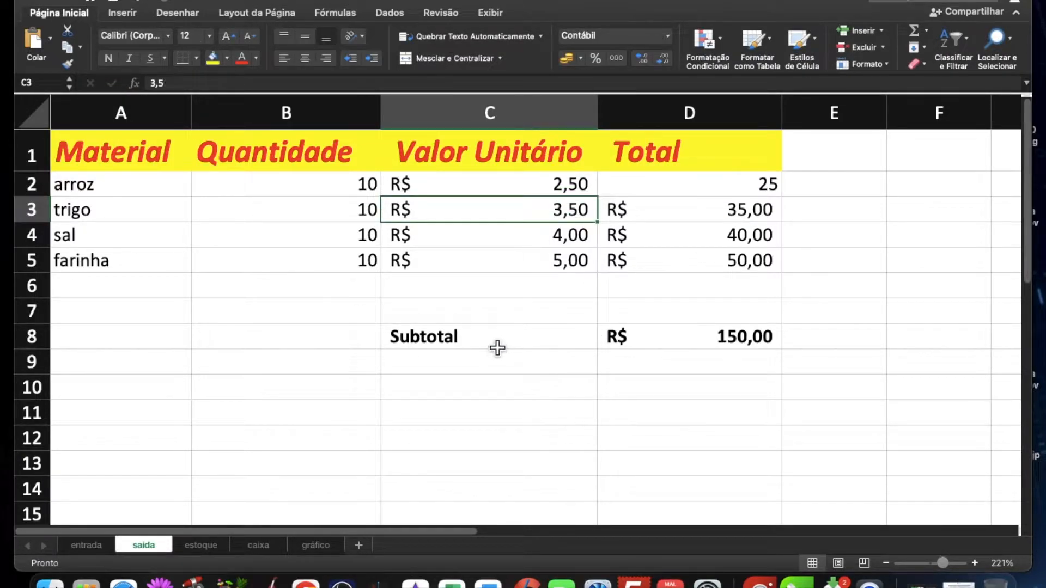
# Step: Examine the subtotal in D8 and the material quantities on the entrada sheet
pyautogui.click(86, 546)
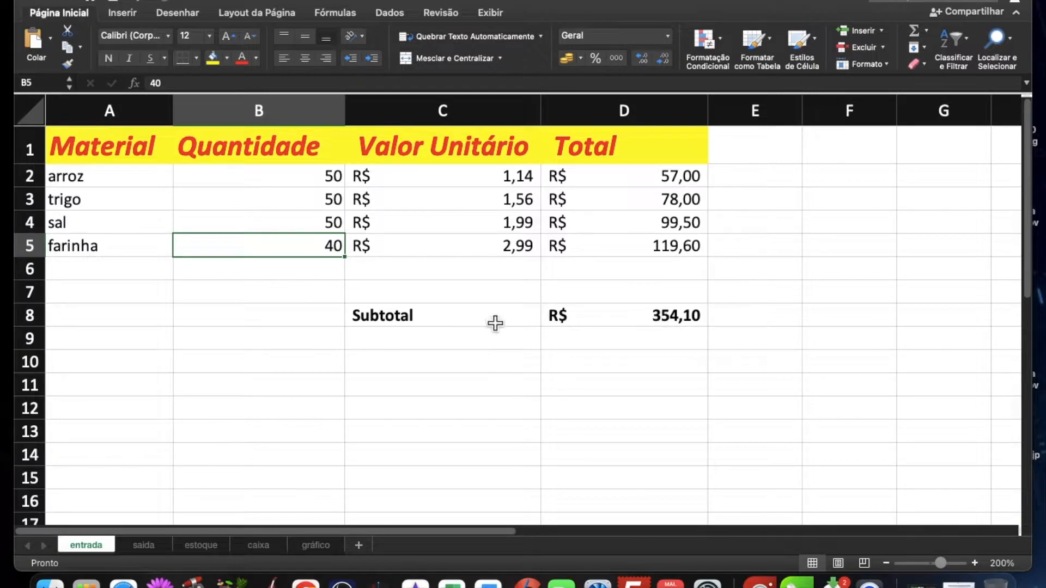
pyautogui.click(677, 323)
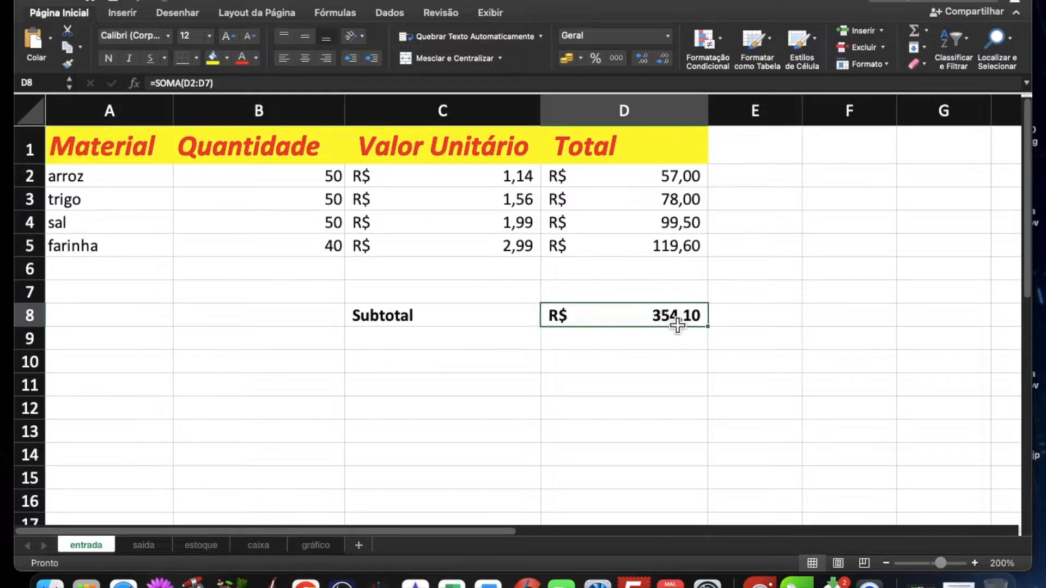
pyautogui.click(313, 179)
pyautogui.click(304, 206)
pyautogui.click(297, 229)
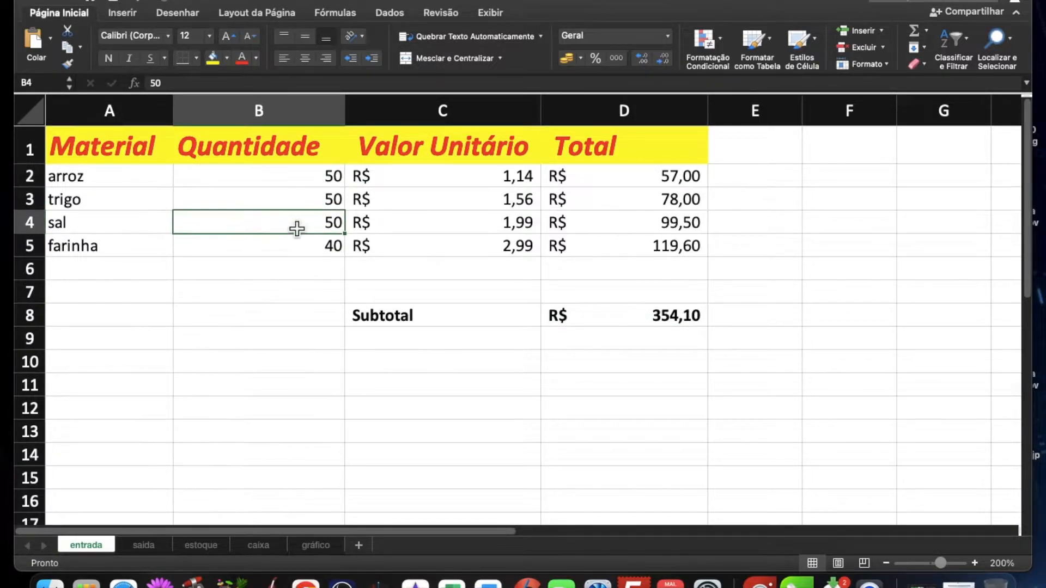
pyautogui.click(285, 266)
pyautogui.click(686, 326)
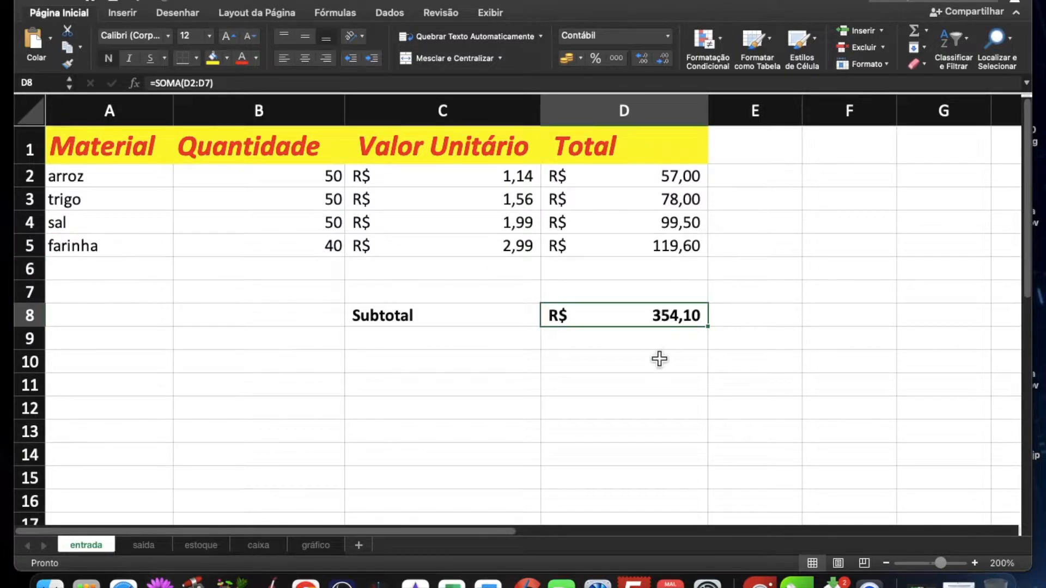
# Step: Enter the note "Pago ao fornecedor" in D10 below the entrada subtotal and return to the saida sheet
pyautogui.click(583, 365)
pyautogui.write('Pago ao fornecedor')
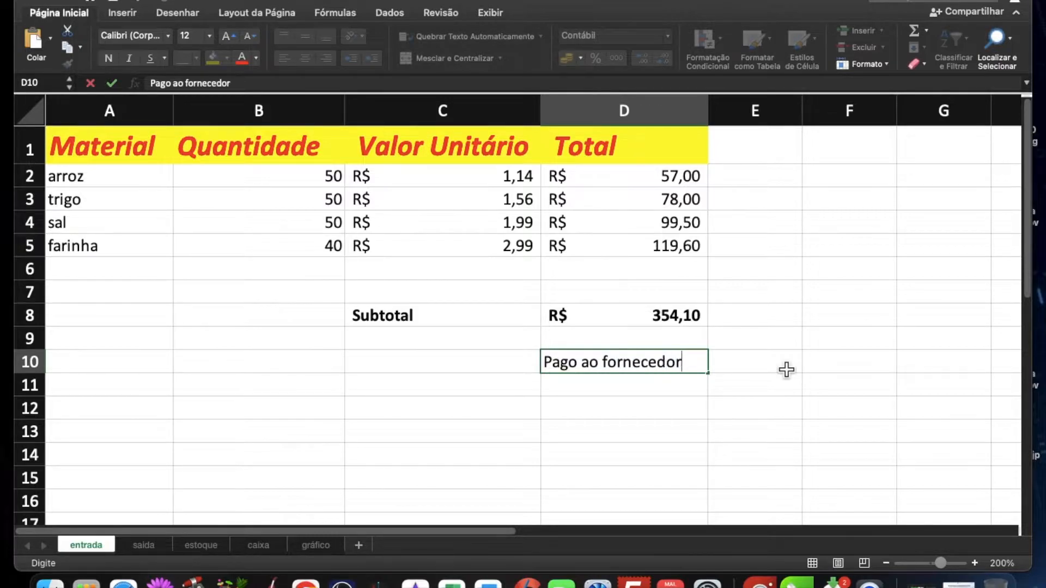
pyautogui.press('Return')
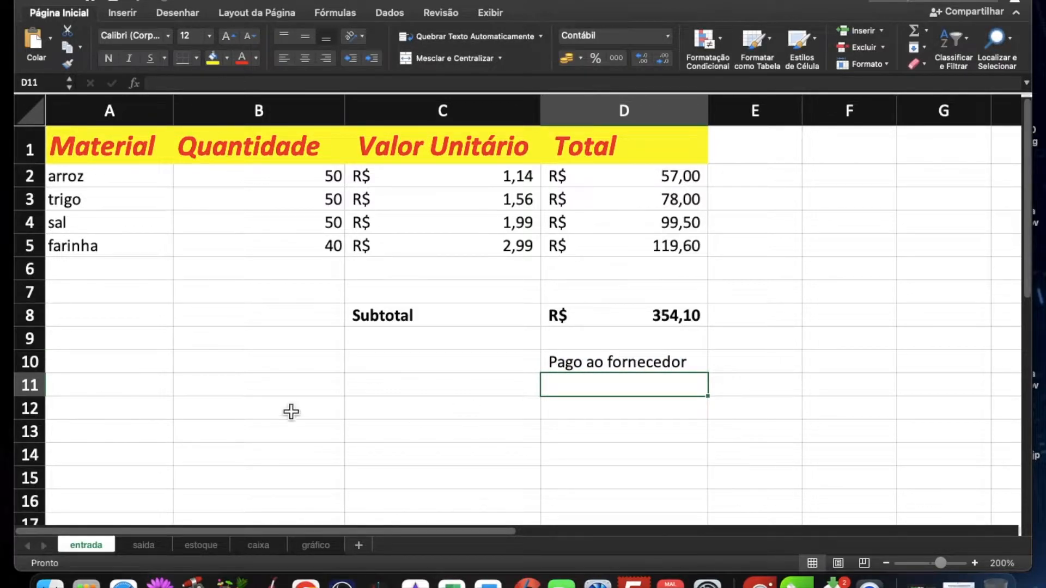
pyautogui.scroll(-1, 248, 334)
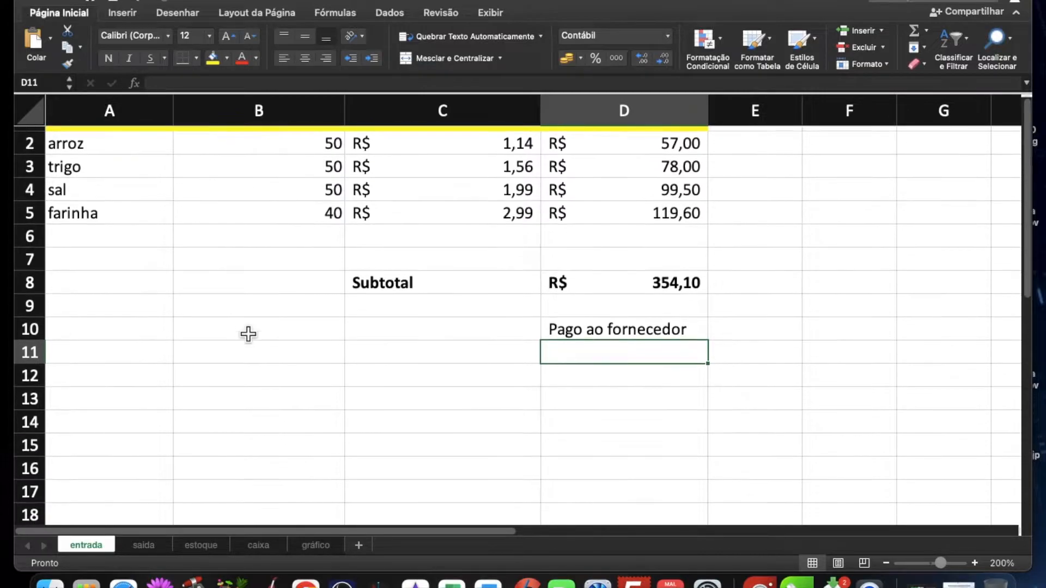
pyautogui.click(146, 546)
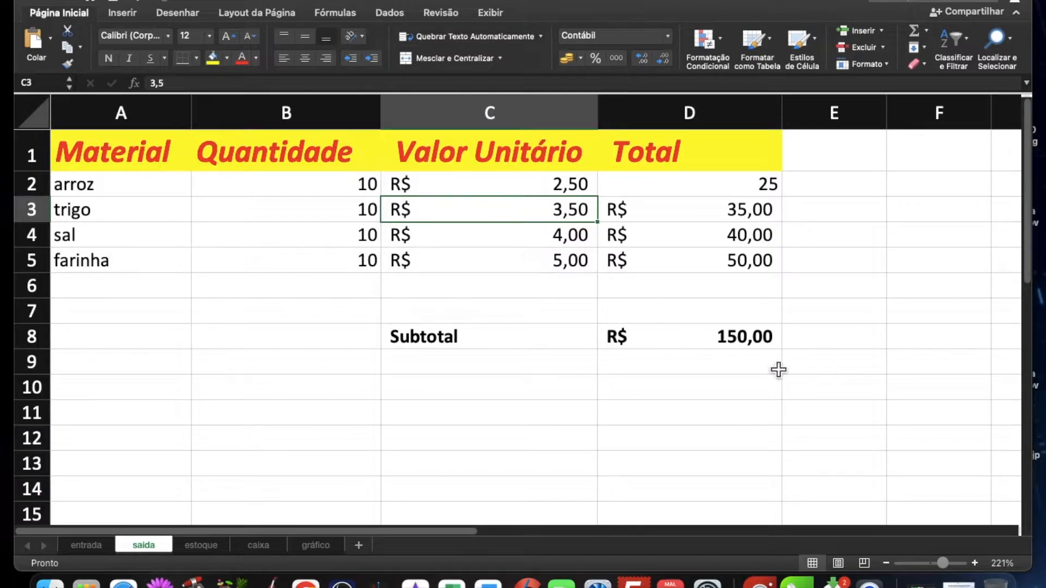
# Step: Enter the note "Dinheiro no Caixa" in D10 below the saida subtotal
pyautogui.click(669, 392)
pyautogui.write('Dinheiro no Caixa')
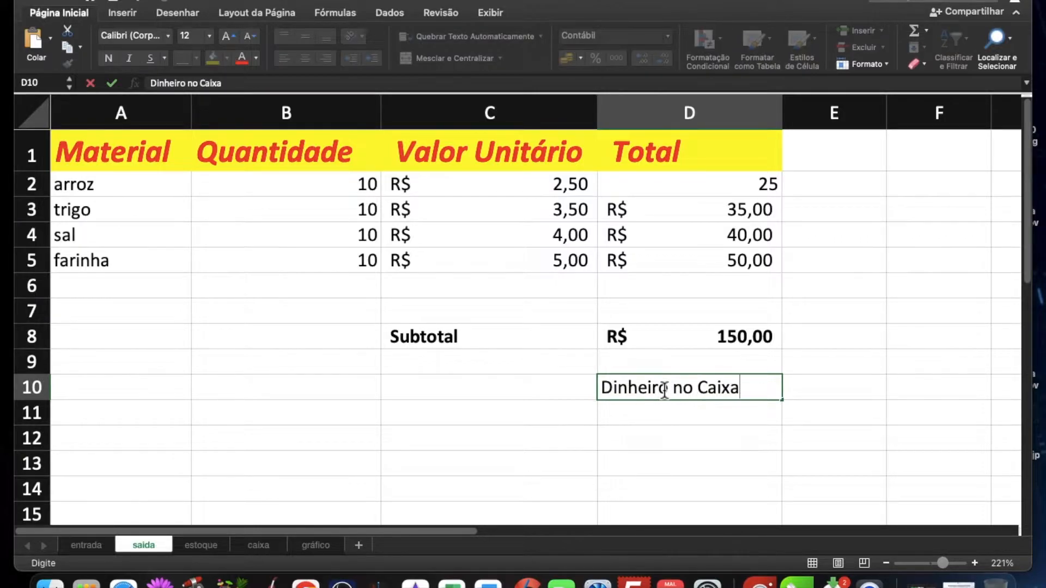
pyautogui.press('Return')
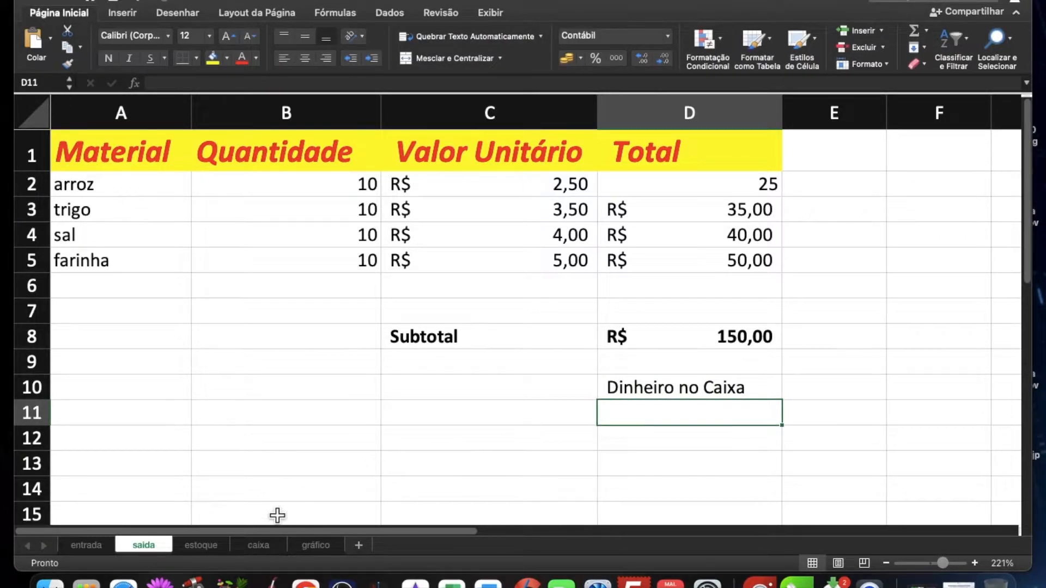
# Step: Clear the unit values in C2:C5 and the quantities in B2:B5 on the estoque sheet
pyautogui.click(201, 550)
pyautogui.moveTo(422, 172); pyautogui.dragTo(415, 250)
pyautogui.press('Delete')
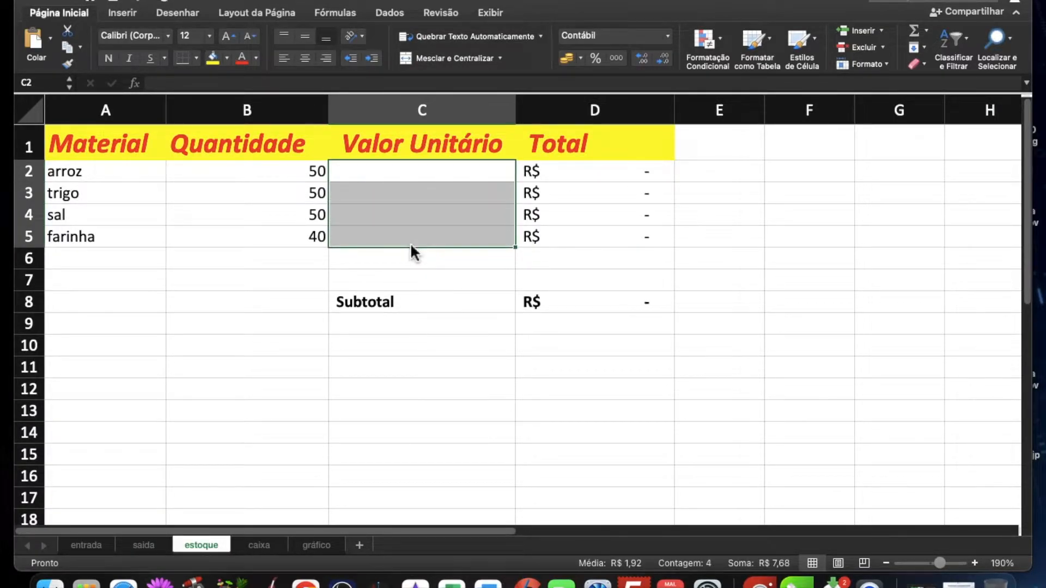
pyautogui.click(279, 177)
pyautogui.moveTo(278, 177); pyautogui.dragTo(268, 245)
pyautogui.press('Delete')
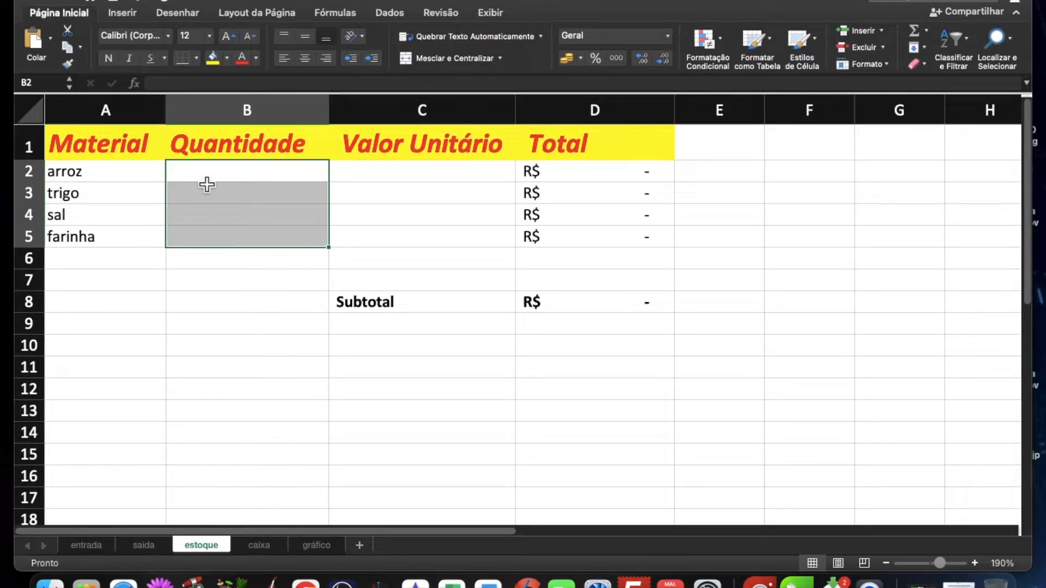
# Step: Calculate the arroz stock quantity in B2 on estoque with the formula =entrada!B2-saida!B2
pyautogui.click(254, 176)
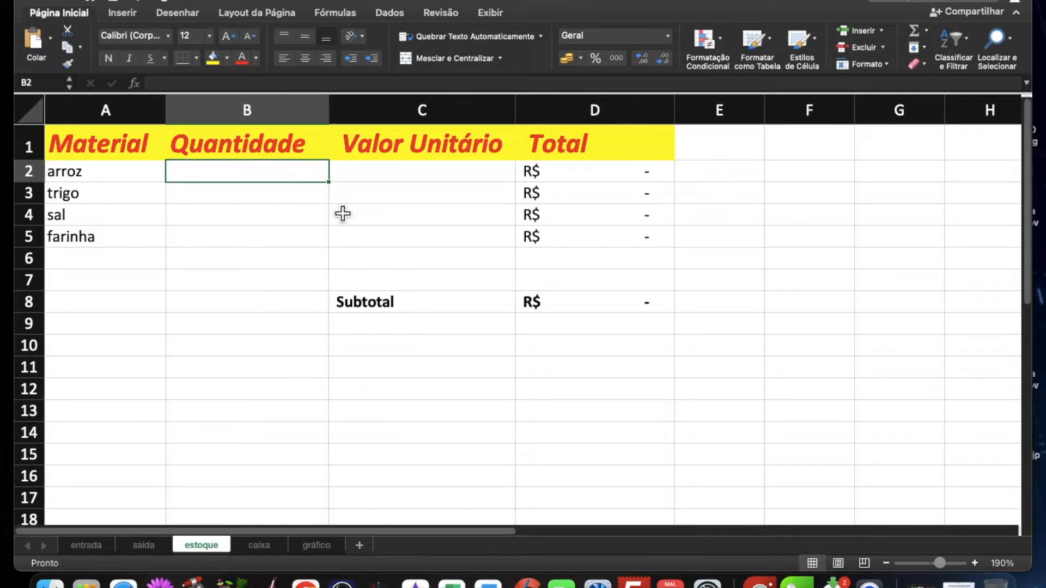
pyautogui.write('=')
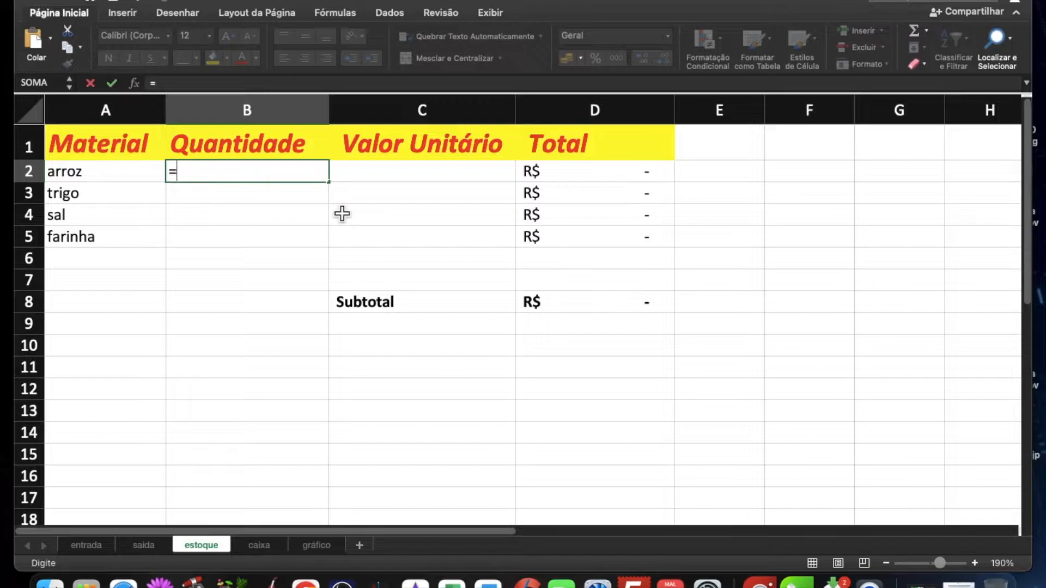
pyautogui.click(87, 545)
pyautogui.click(273, 184)
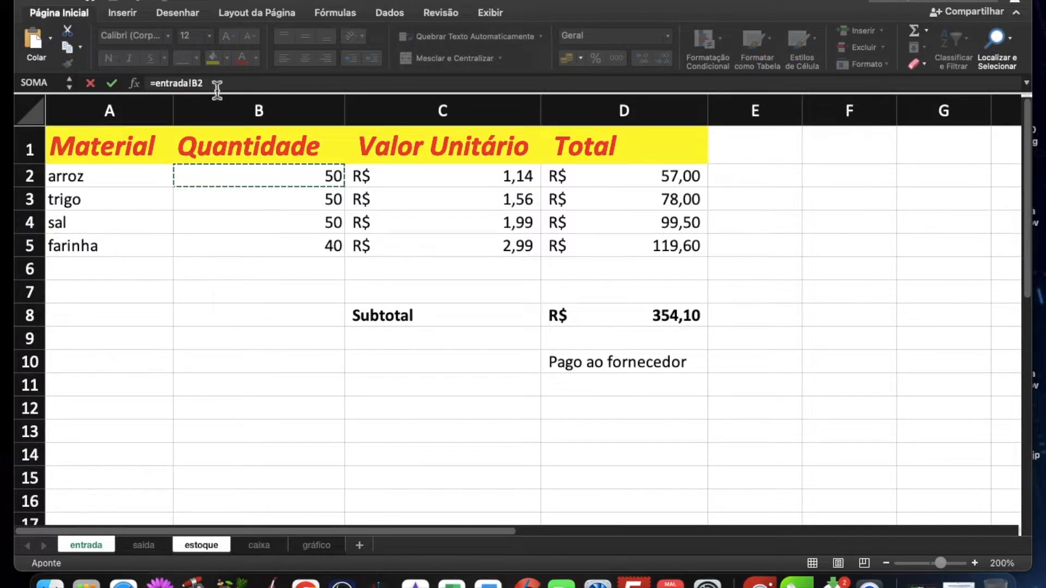
pyautogui.write('-')
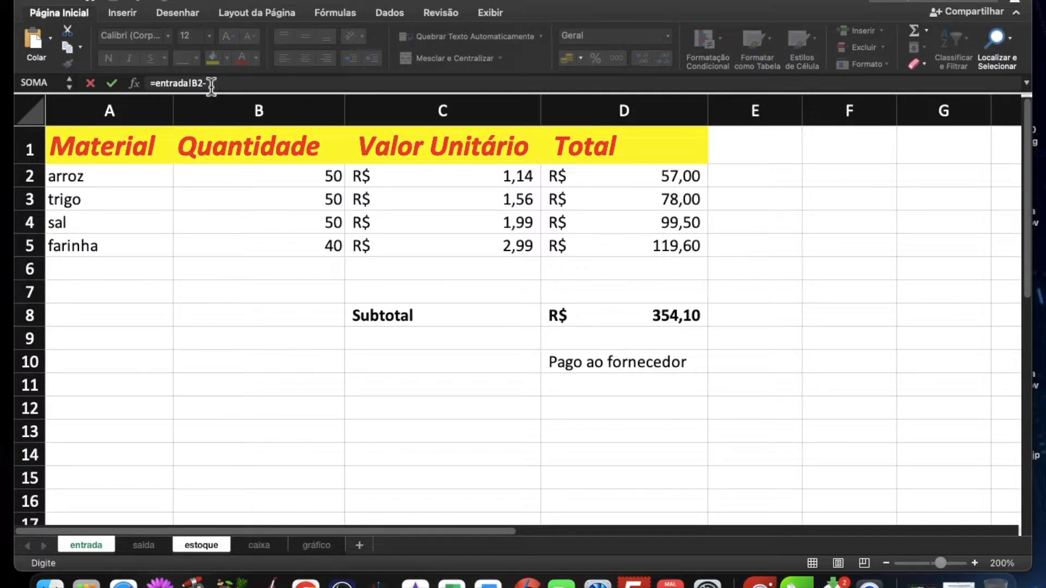
pyautogui.click(143, 546)
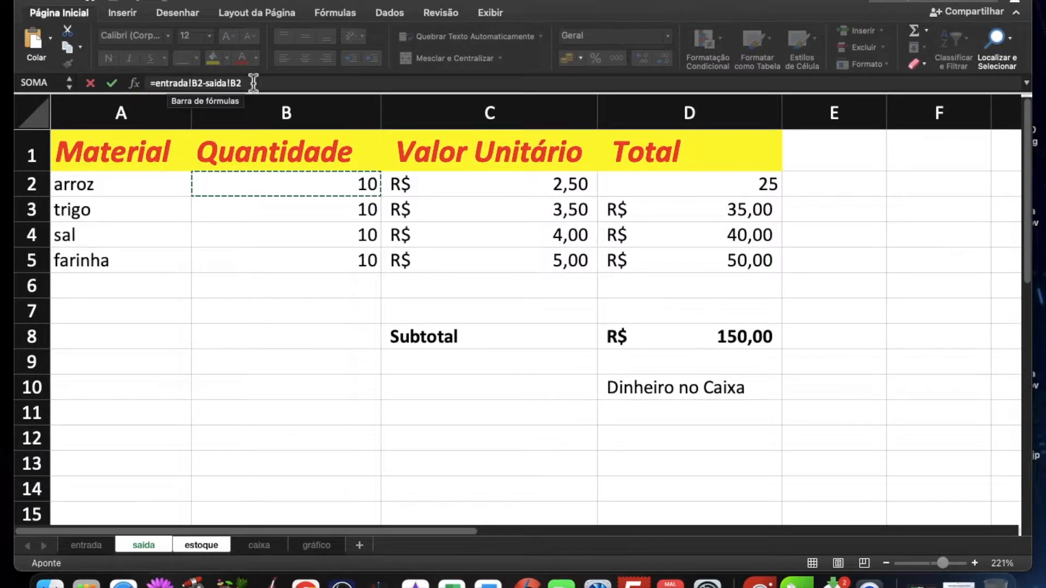
pyautogui.press('Return')
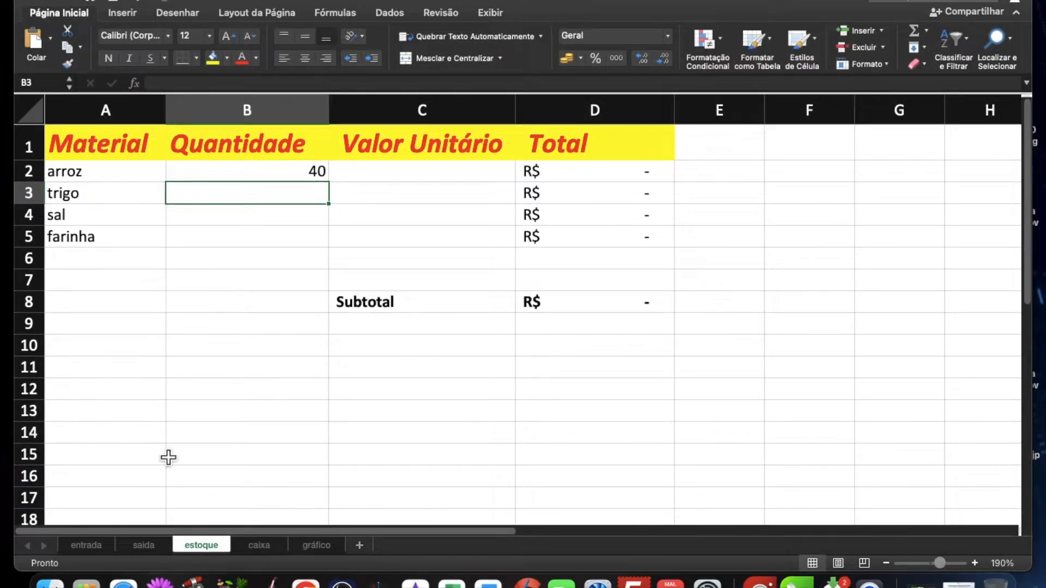
# Step: Check the arroz quantity formula in B2 and fill it down to B5 for trigo, sal and farinha
pyautogui.click(298, 174)
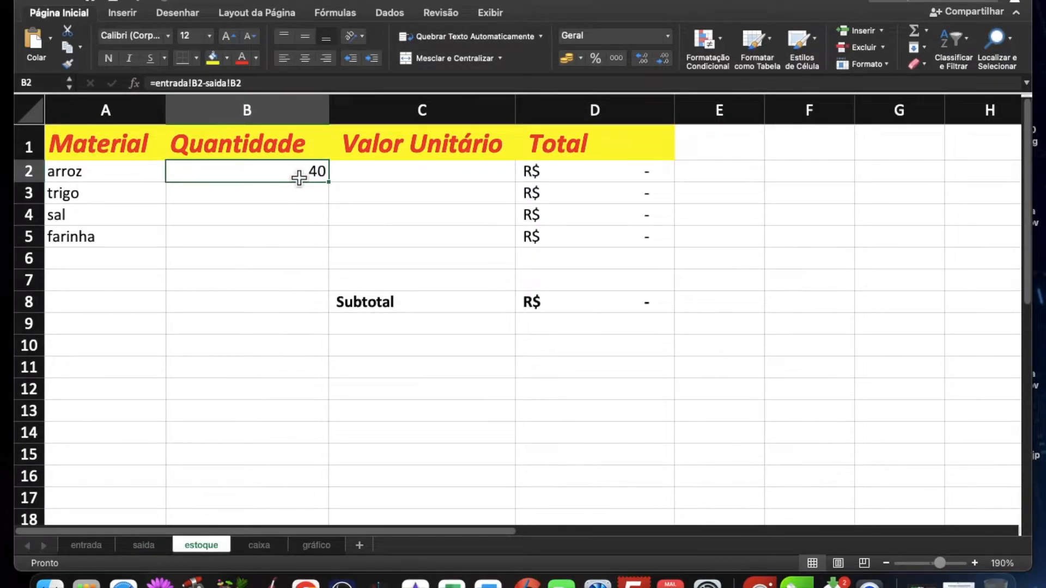
pyautogui.doubleClick(273, 173)
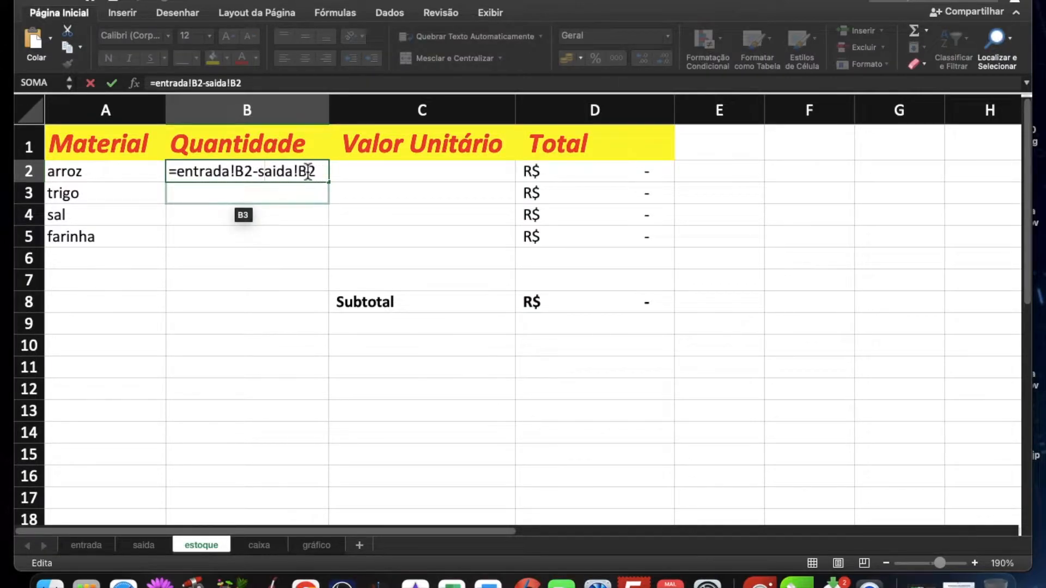
pyautogui.press('Return')
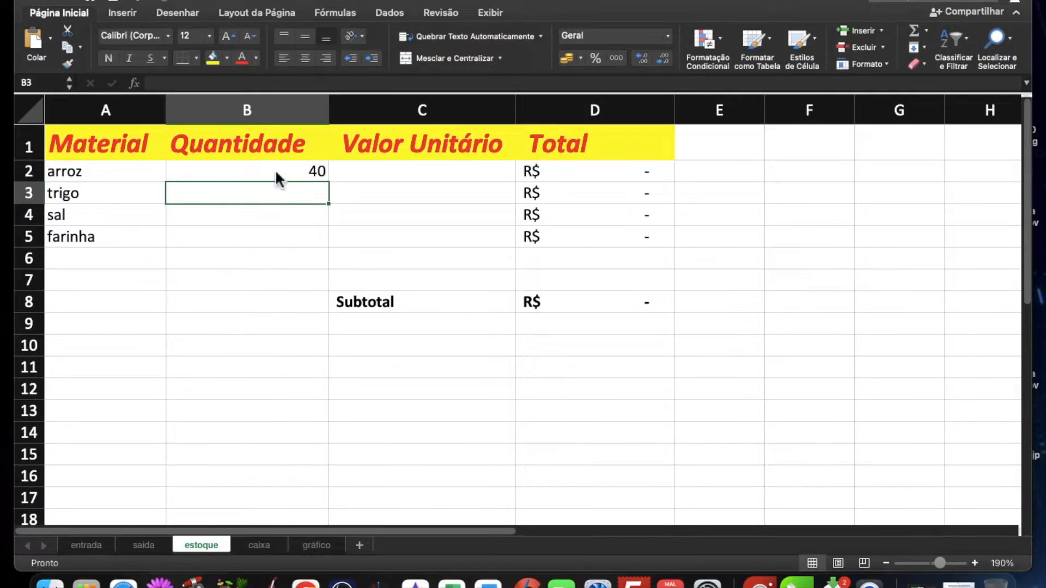
pyautogui.click(274, 179)
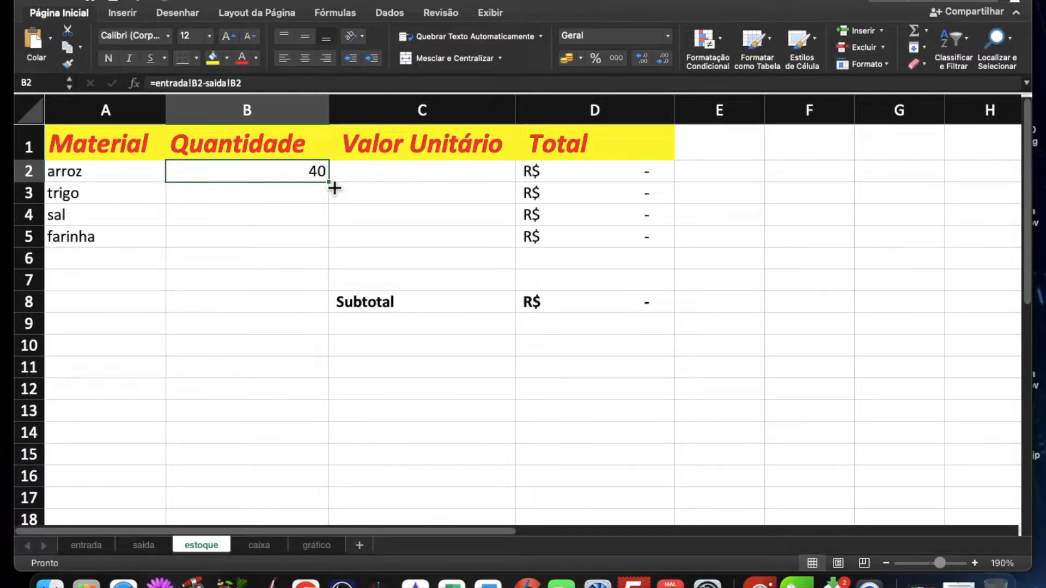
pyautogui.moveTo(334, 188); pyautogui.dragTo(296, 253)
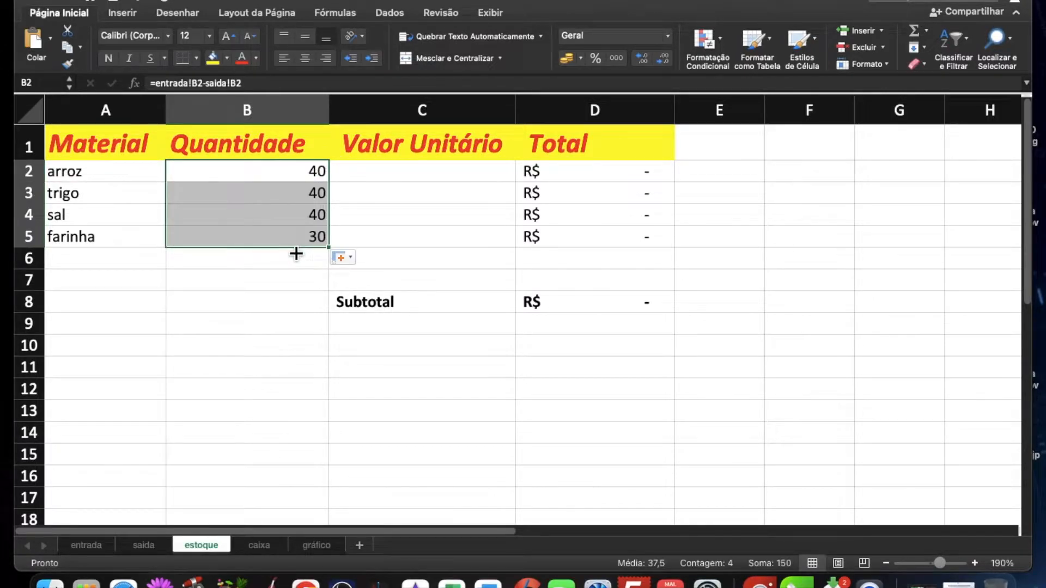
# Step: Copy the unit values in C2:C5 of entrada into C2:C5 of estoque and check the subtotal in D8
pyautogui.click(418, 177)
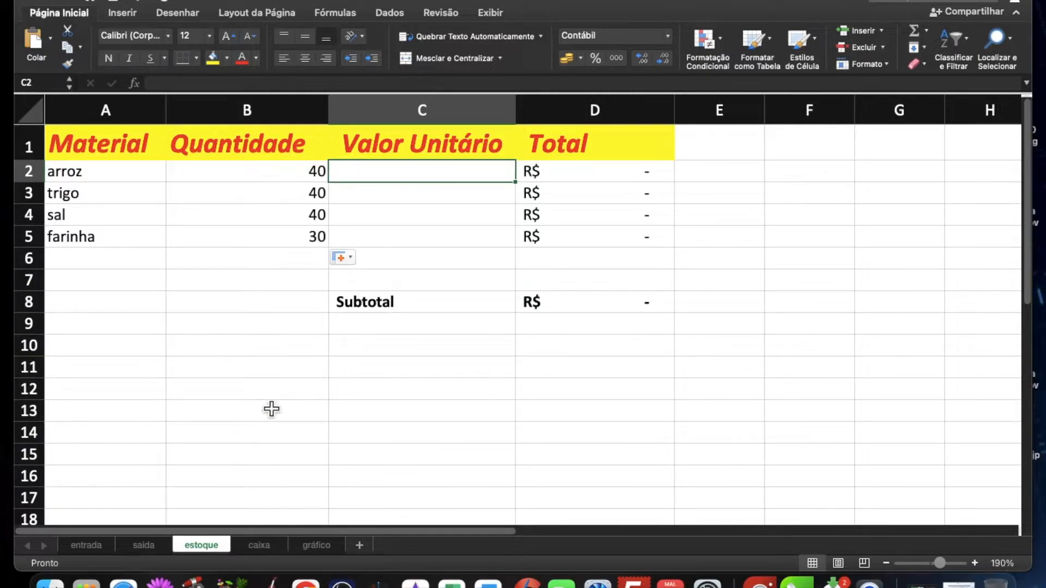
pyautogui.click(82, 547)
pyautogui.moveTo(491, 175); pyautogui.dragTo(478, 253)
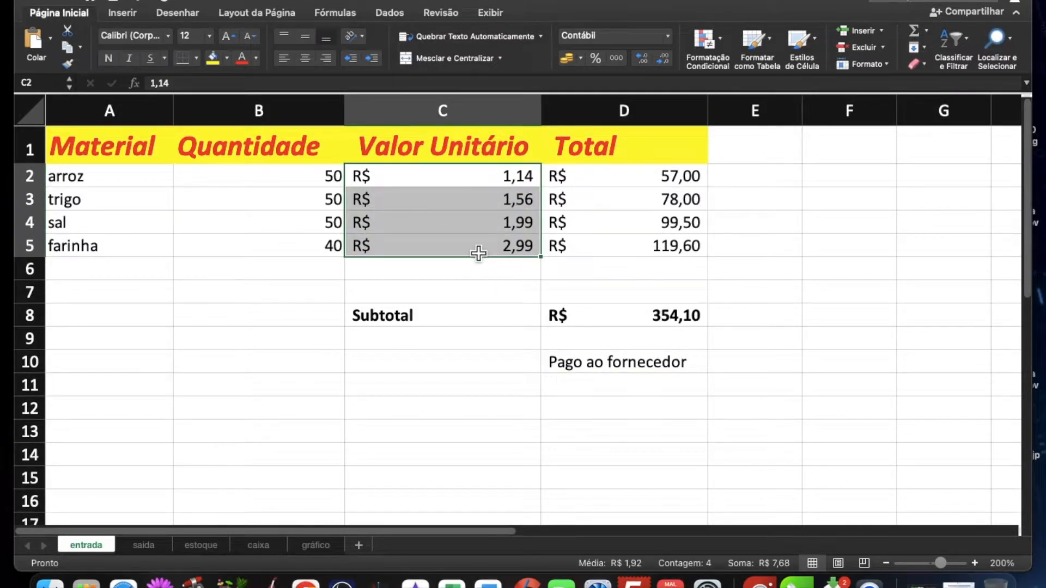
pyautogui.press('super+c')
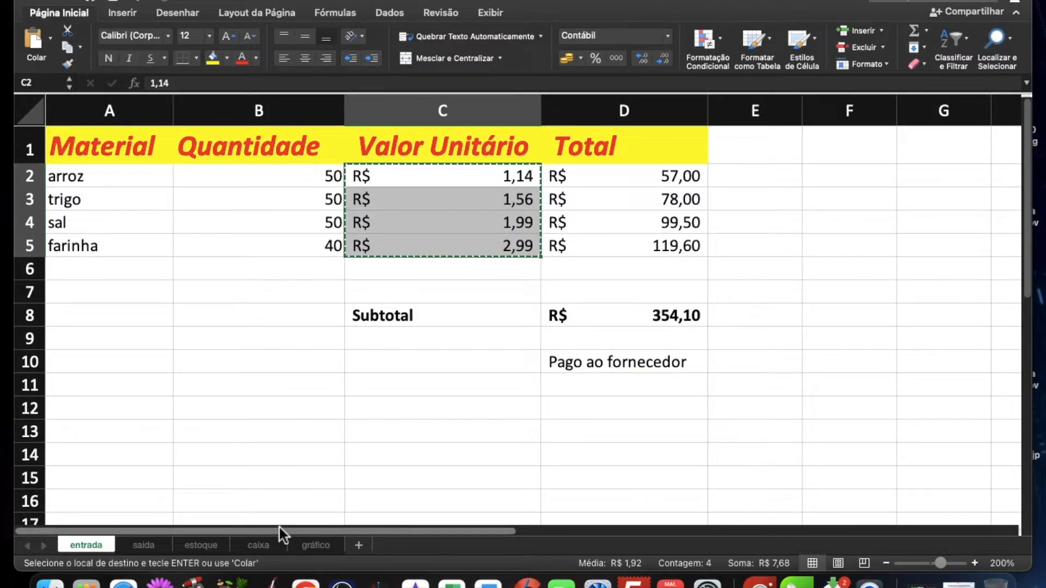
pyautogui.click(201, 546)
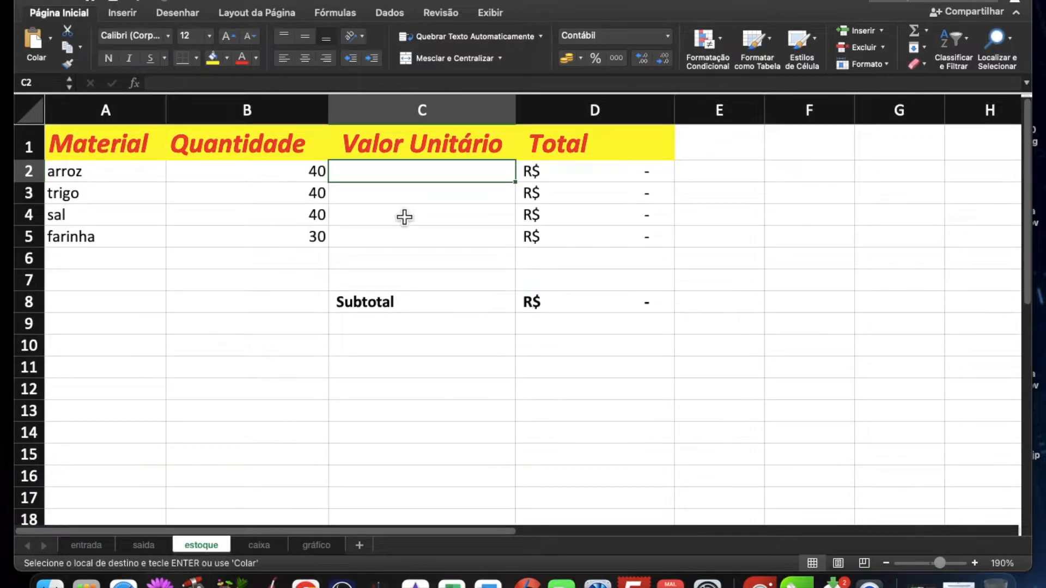
pyautogui.press('super+v')
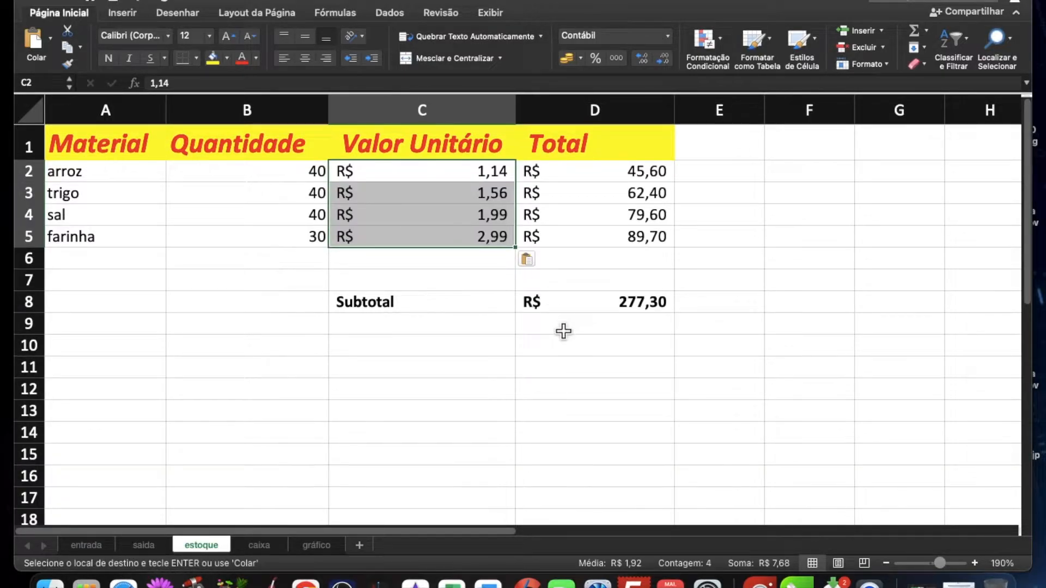
pyautogui.click(628, 304)
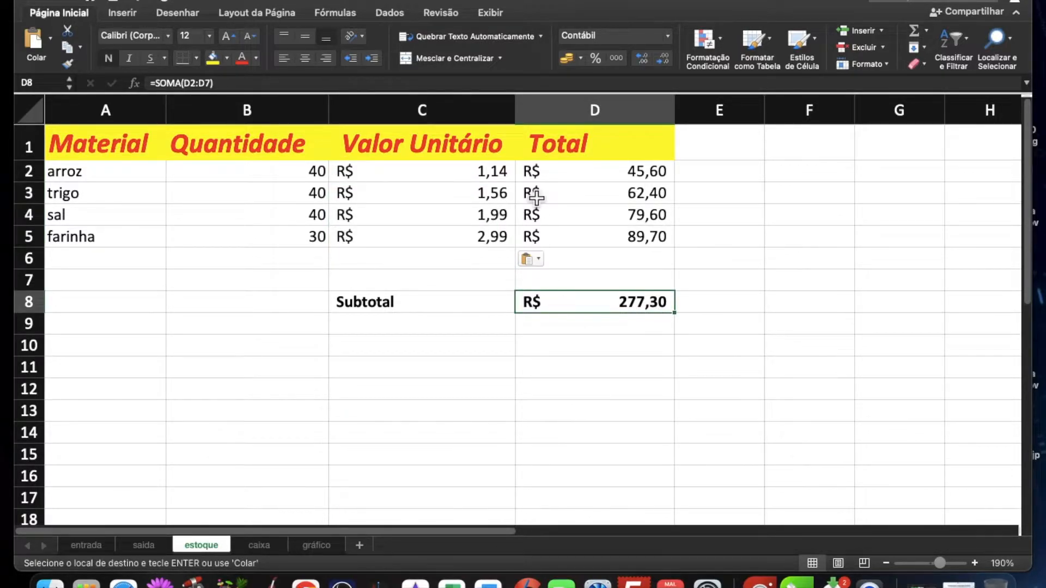
# Step: Change the C1 header on estoque to "Valor de compra" and widen column C well beyond the header text
pyautogui.doubleClick(413, 157)
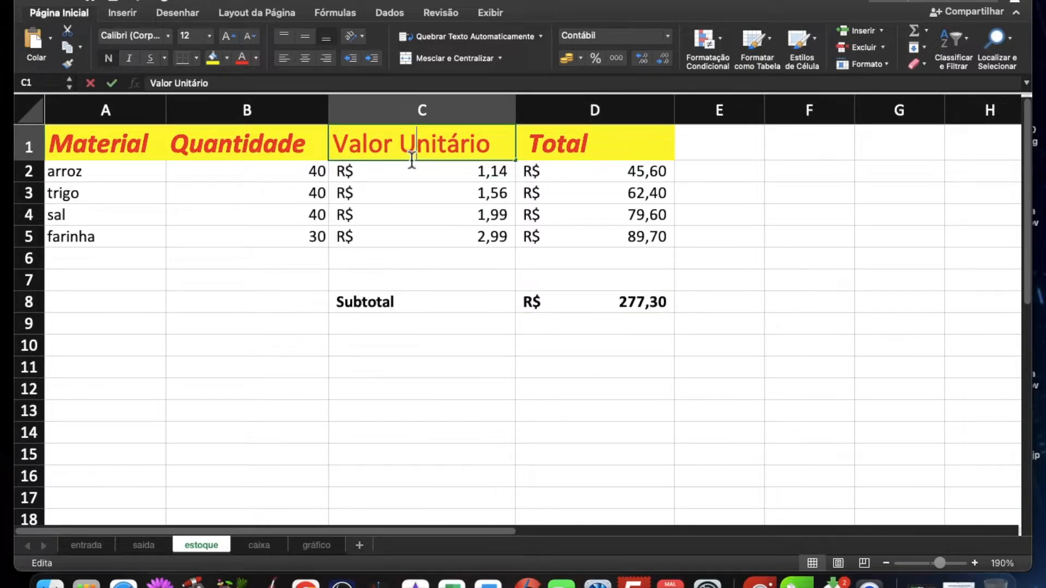
pyautogui.doubleClick(421, 148)
pyautogui.write('de compra')
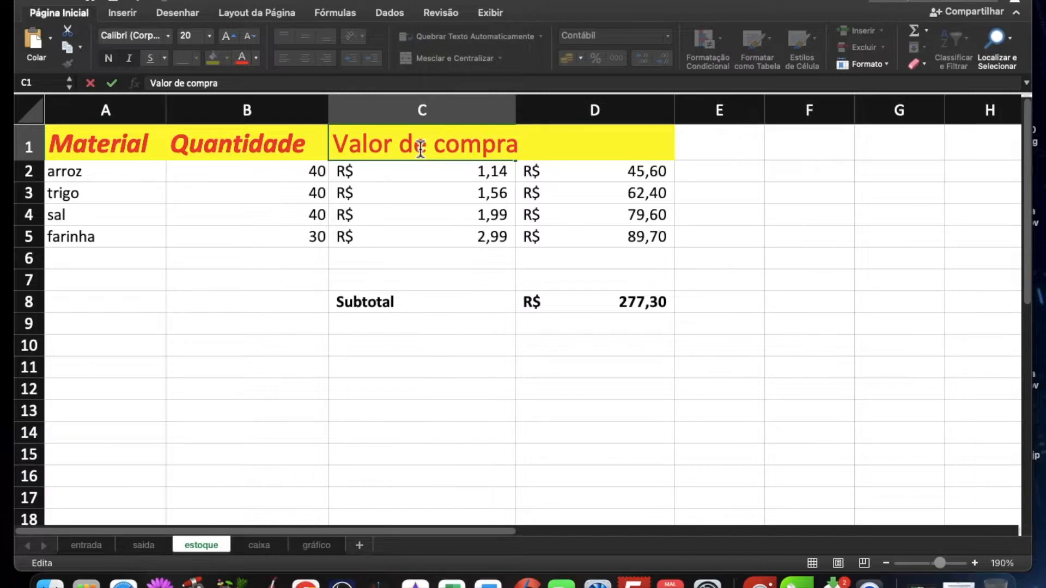
pyautogui.press('Return')
pyautogui.doubleClick(516, 110)
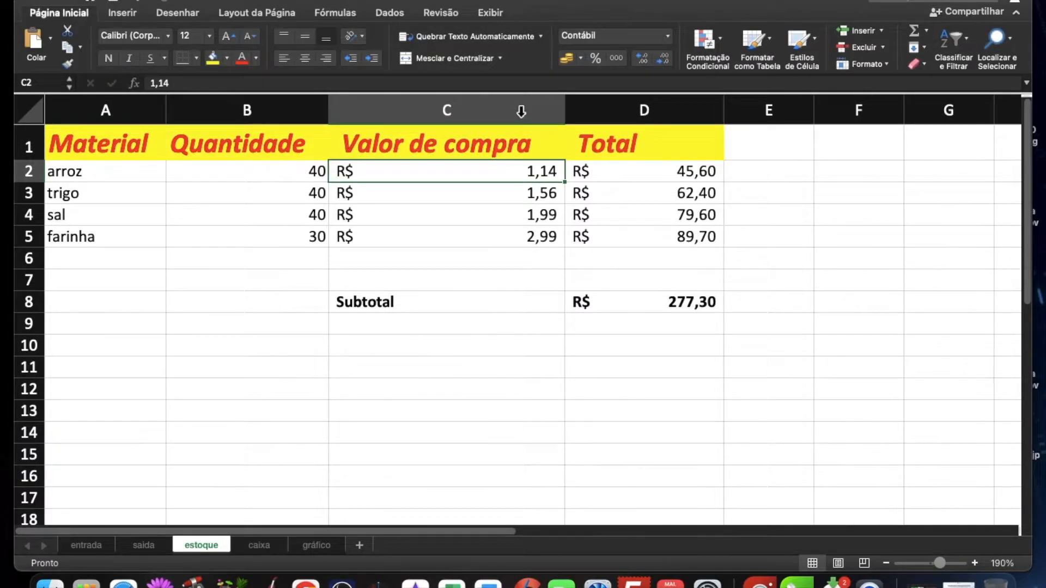
pyautogui.moveTo(566, 110); pyautogui.dragTo(755, 113)
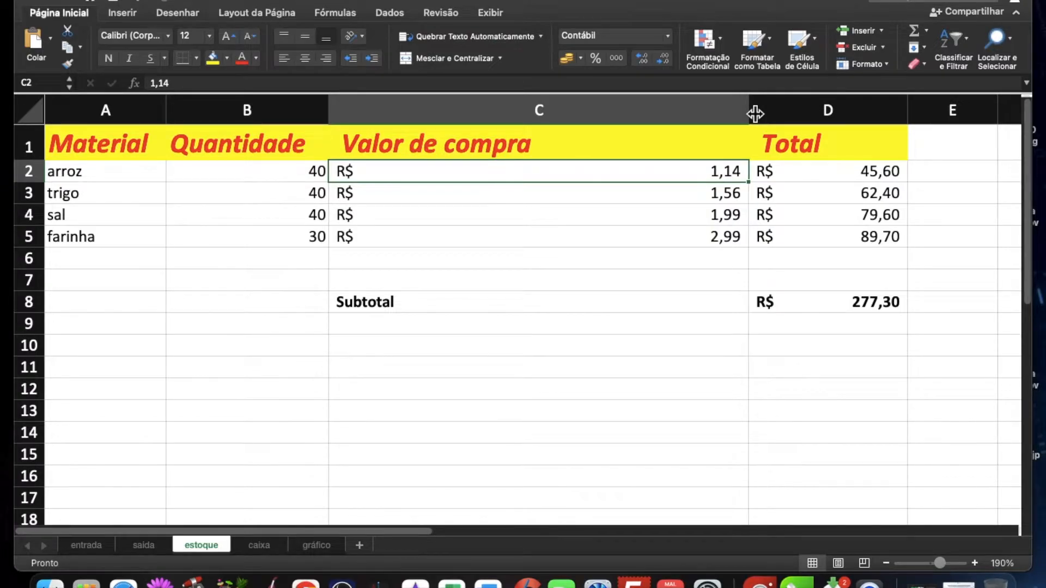
# Step: Review the tables on the entrada, saida and estoque sheets, comparing their quantities, unit values and subtotals
pyautogui.scroll(-5, 314, 285)
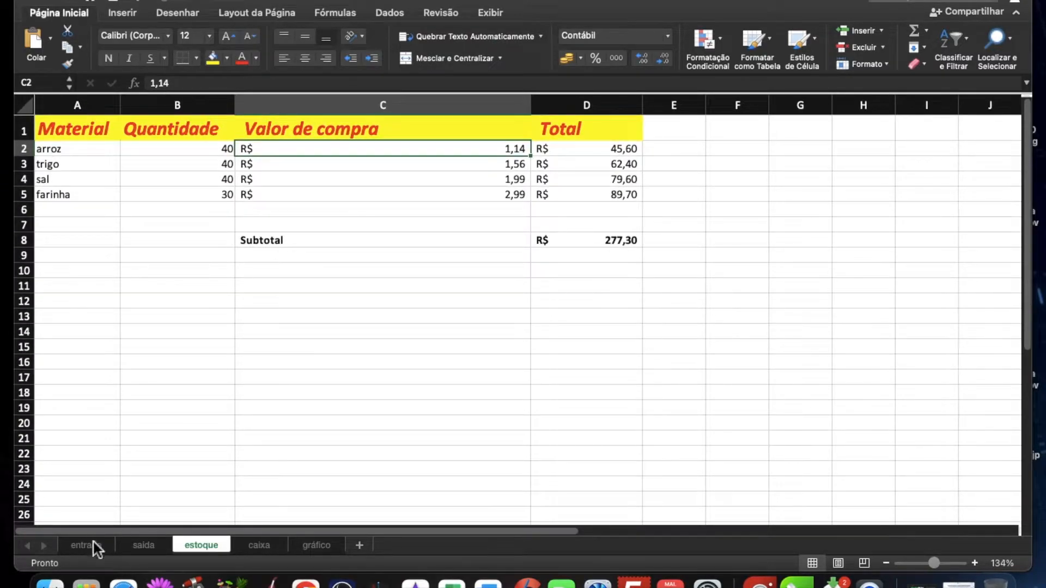
pyautogui.click(93, 542)
pyautogui.click(209, 363)
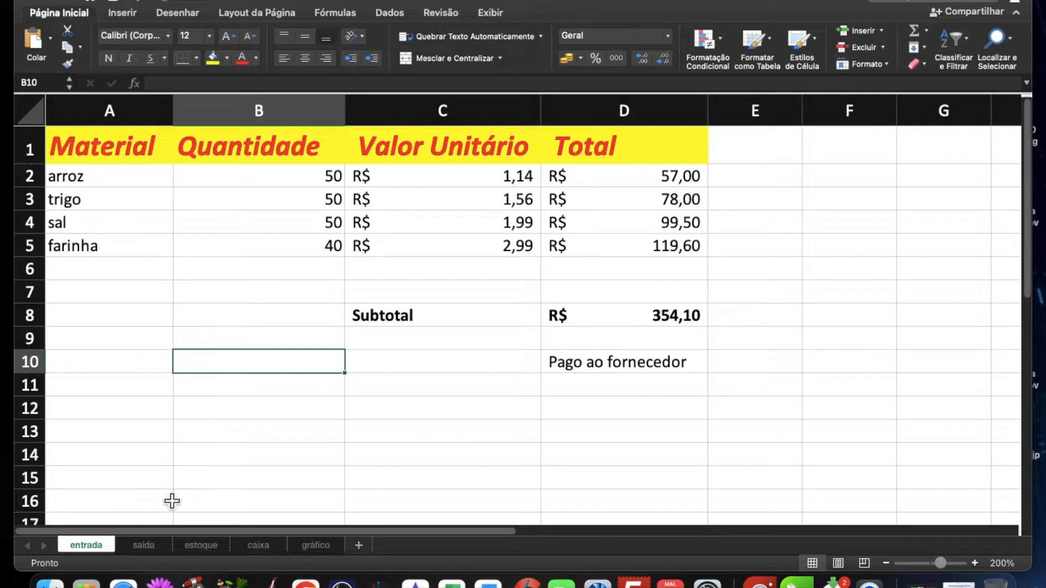
pyautogui.click(148, 549)
pyautogui.click(441, 417)
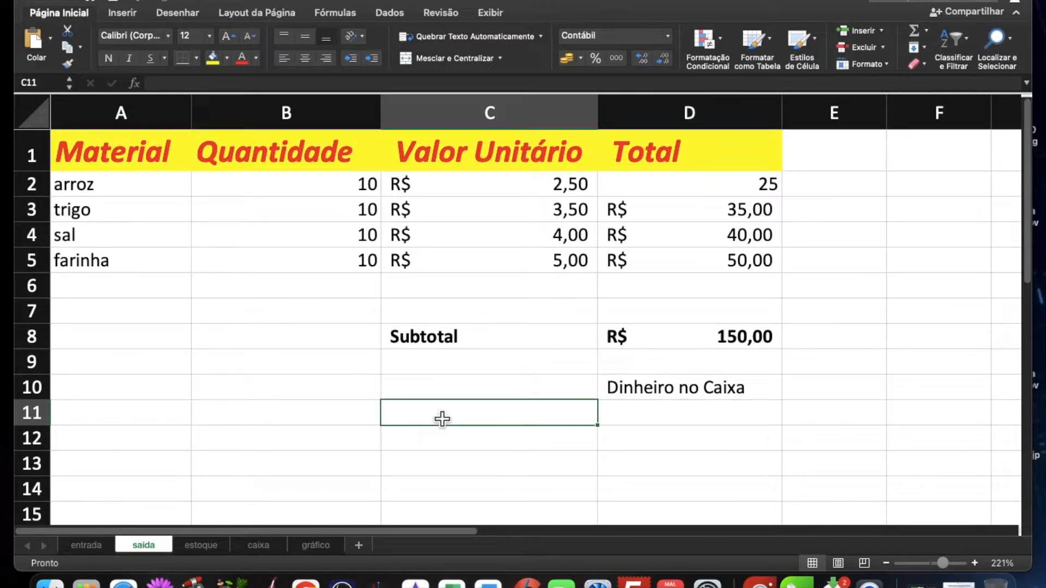
pyautogui.click(201, 545)
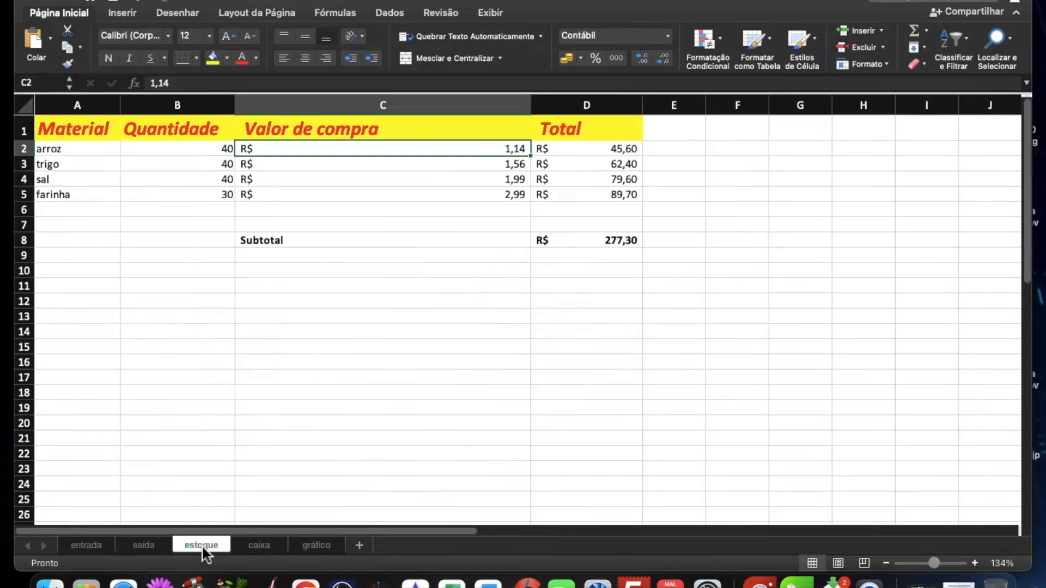
pyautogui.click(351, 332)
pyautogui.scroll(5, 289, 263)
pyautogui.scroll(4, 289, 264)
pyautogui.hscroll(-5, 289, 263)
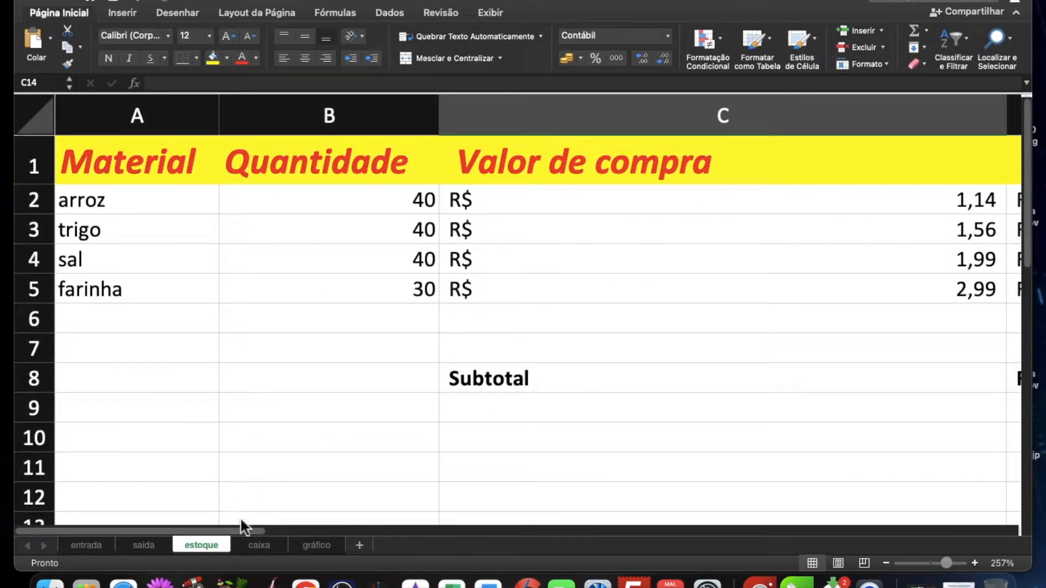
# Step: Enter the label "Pago ao Fornecedor" in A2 of the caixa sheet
pyautogui.click(256, 551)
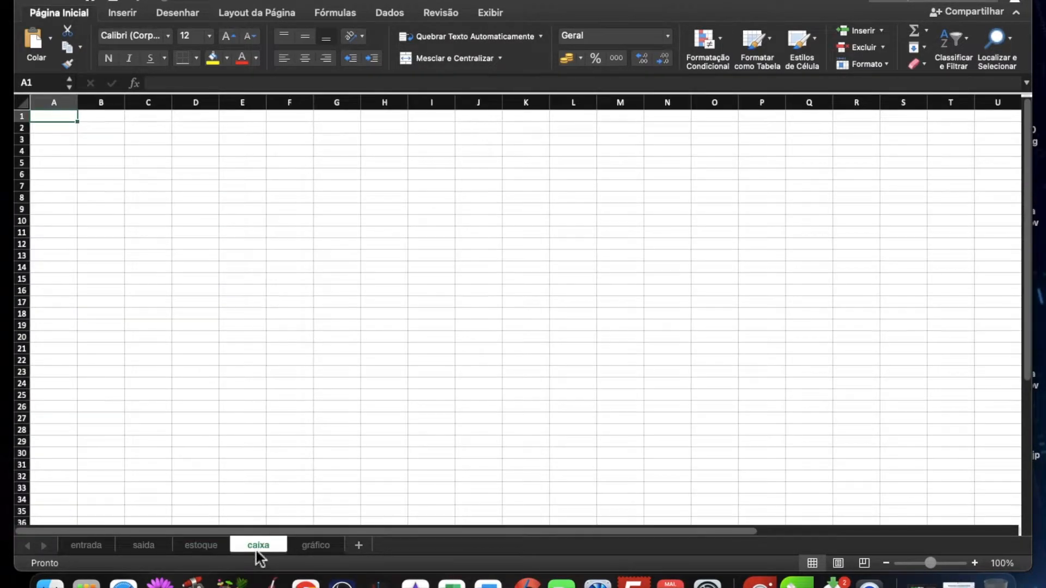
pyautogui.click(217, 213)
pyautogui.scroll(6, 218, 214)
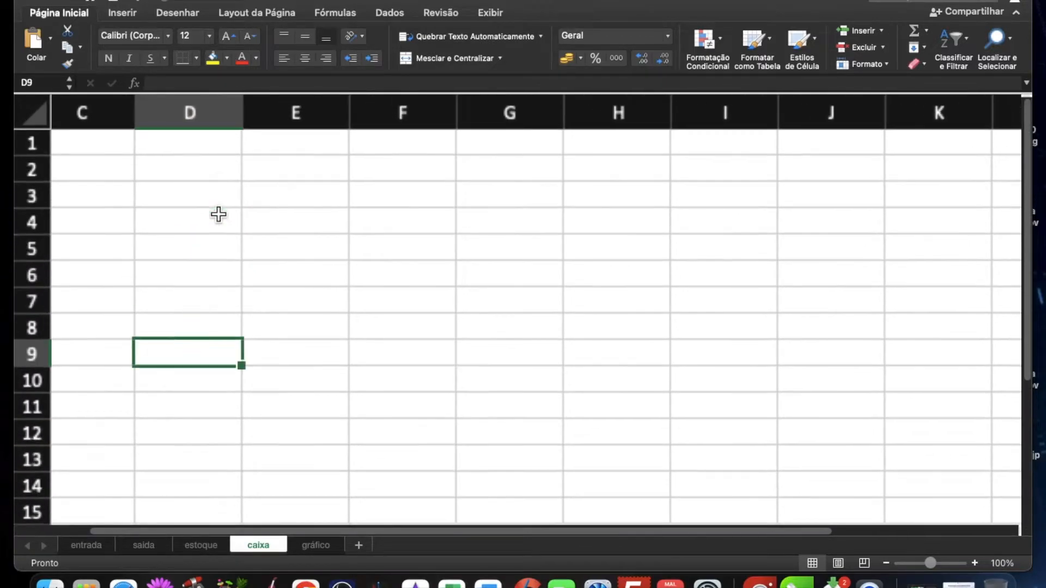
pyautogui.click(142, 175)
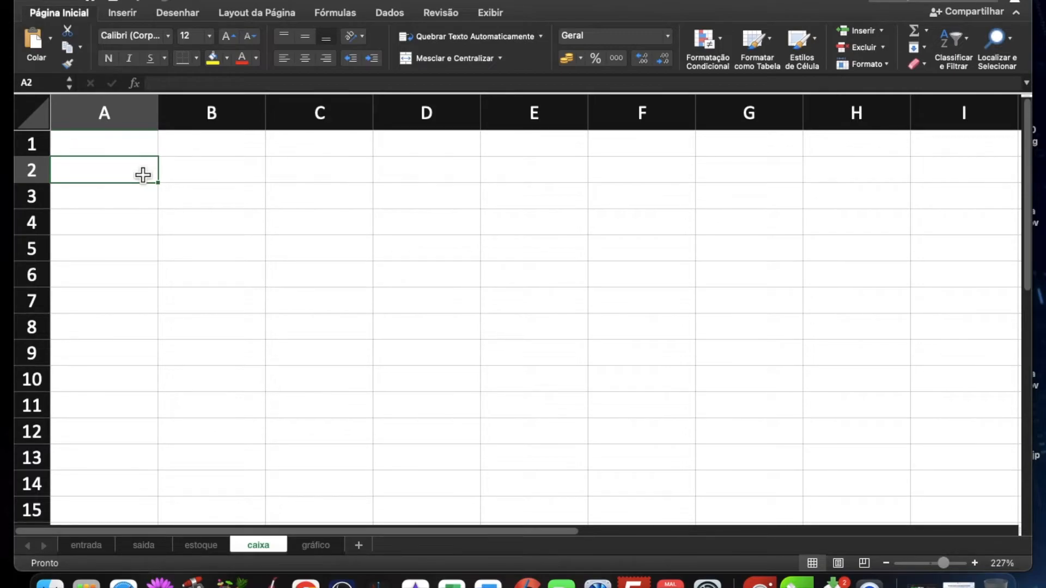
pyautogui.write('Pago ao For')
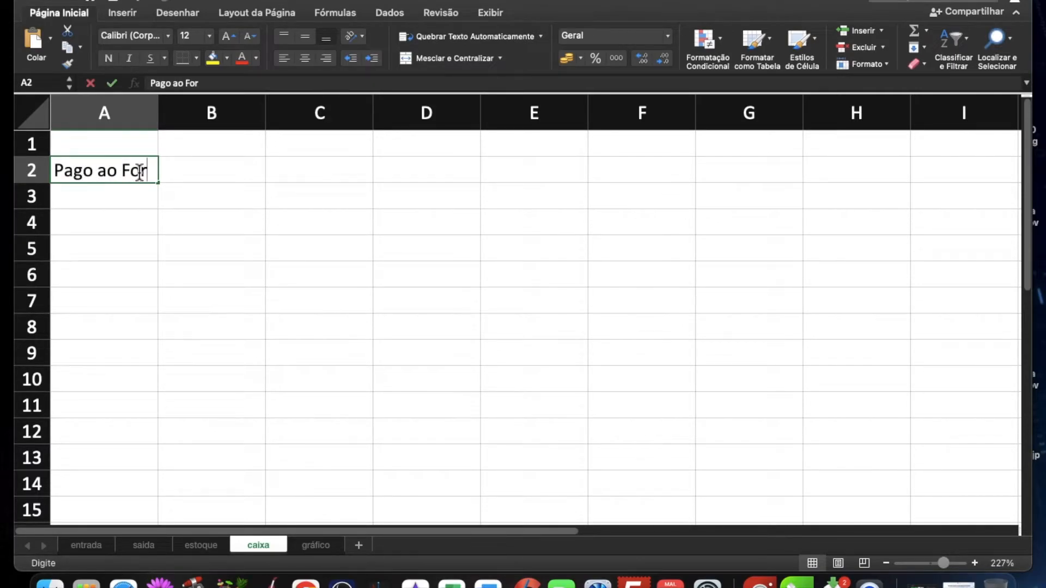
pyautogui.write('necedor')
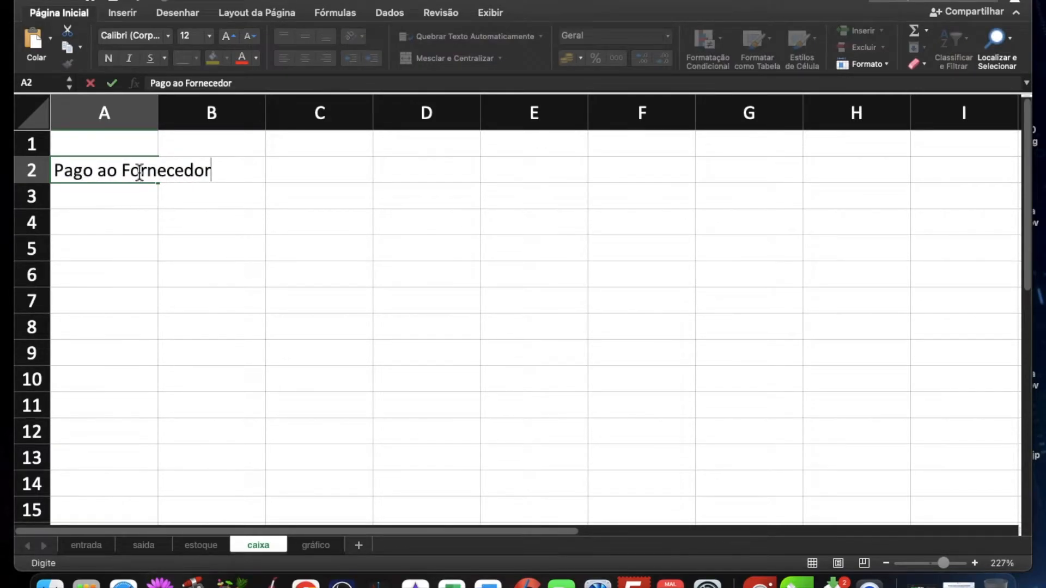
pyautogui.press('Return')
pyautogui.press('Return')
pyautogui.press('Return')
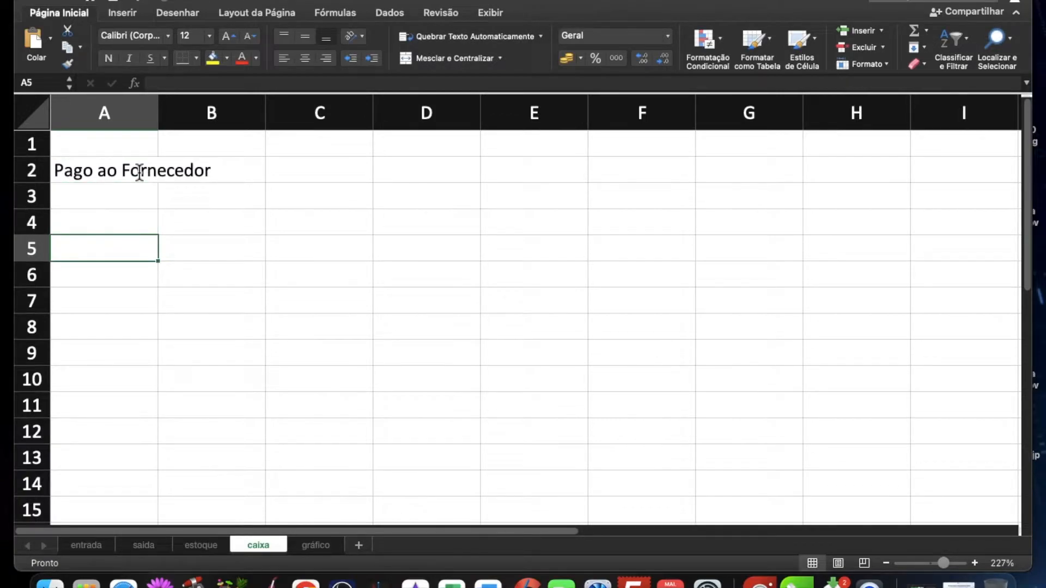
# Step: Enter the labels "Dinheiro no Caixa" in A5 and "Saldo Atual" in A8 of the caixa sheet
pyautogui.write('Dinheiro ')
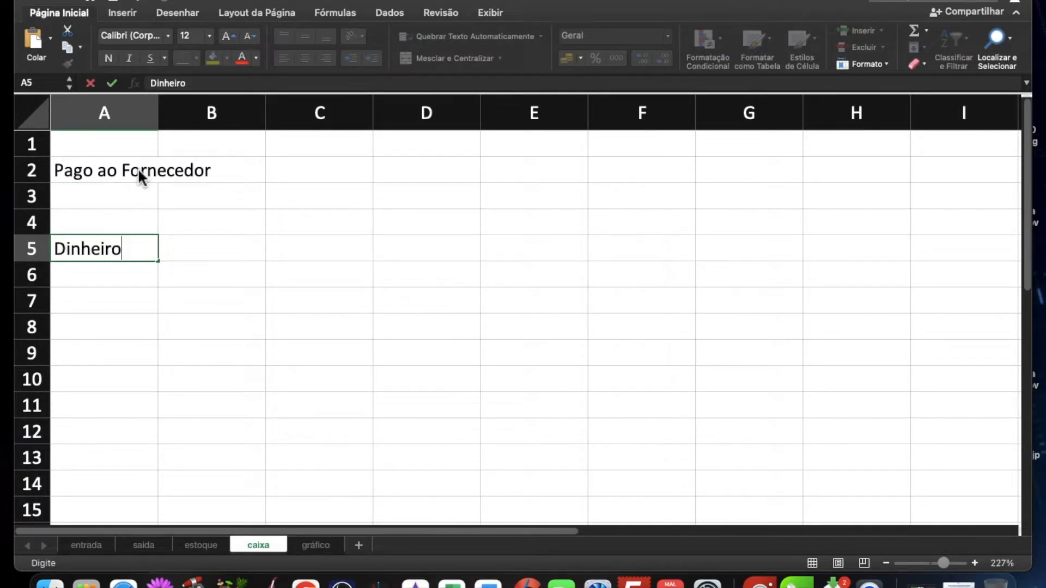
pyautogui.write('no Caixa')
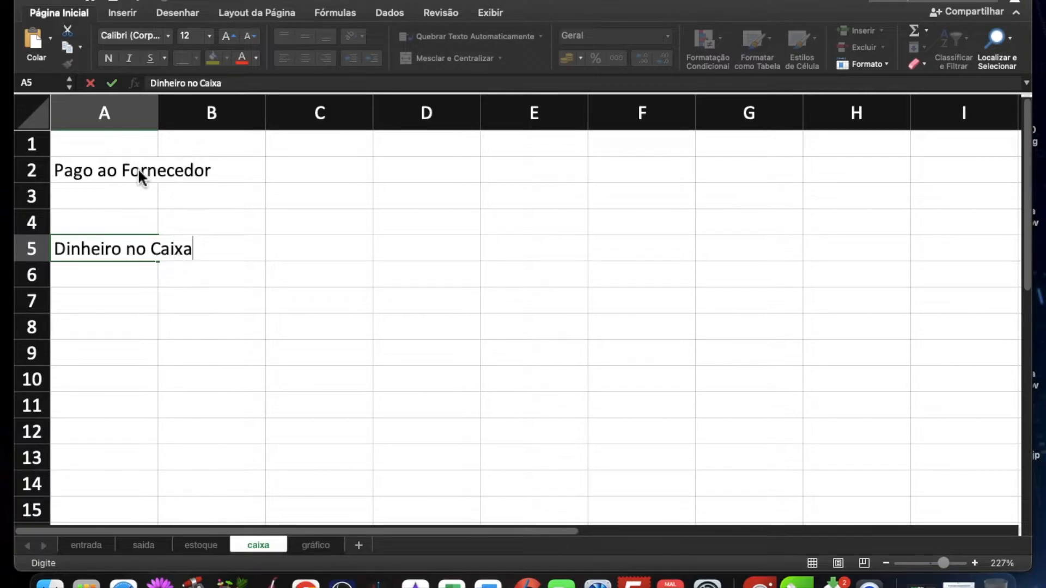
pyautogui.press('Return')
pyautogui.press('Return')
pyautogui.press('Return')
pyautogui.write('Saldo')
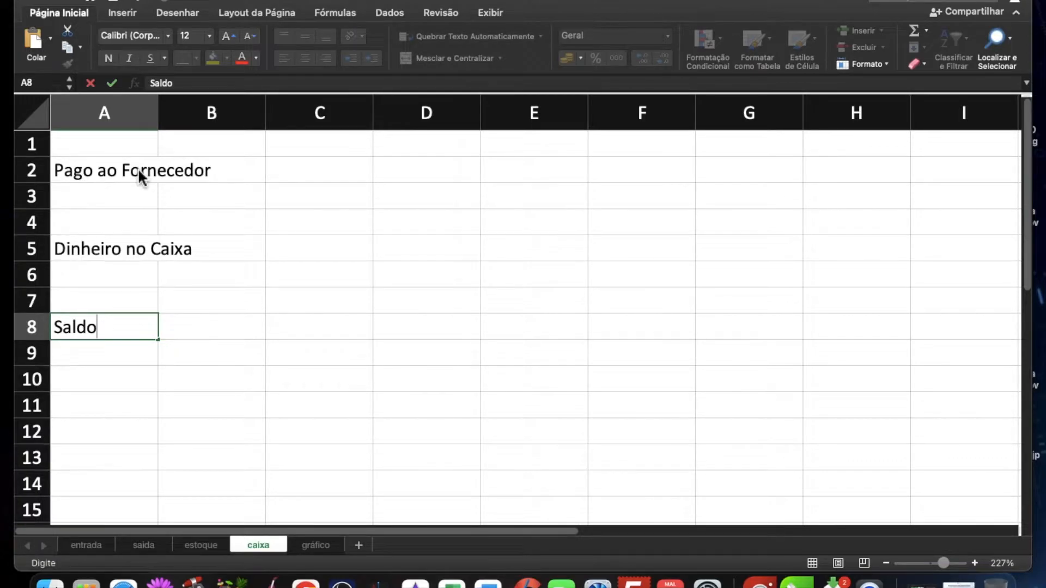
pyautogui.write('Atual')
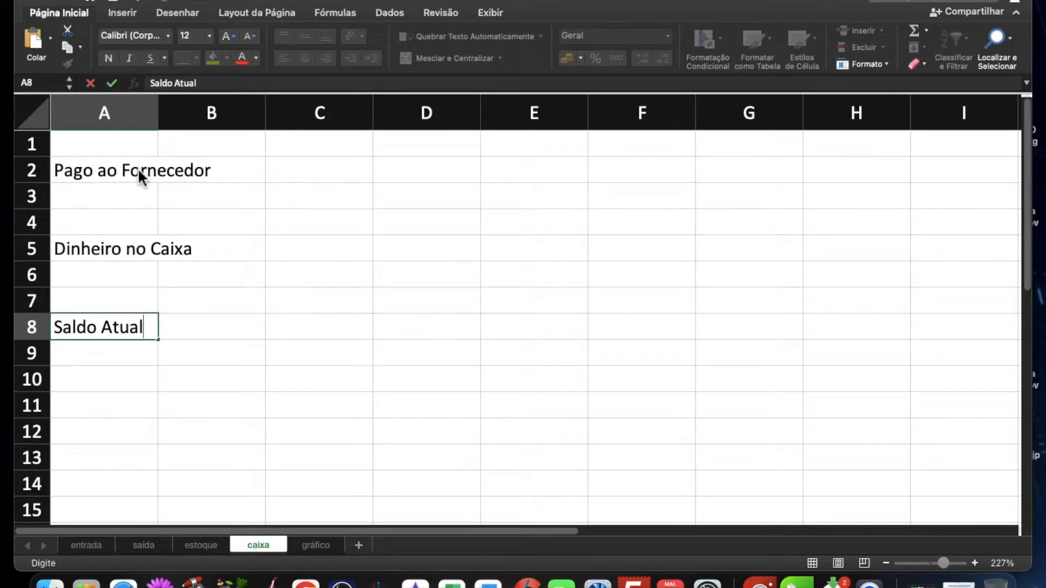
pyautogui.press('Return')
pyautogui.press('Return')
pyautogui.press('Return')
# Step: Enter the label "Saldo Futuro" in A11 of the caixa sheet
pyautogui.write('Sla')
pyautogui.press('BackSpace')
pyautogui.press('BackSpace')
pyautogui.write('aldo Futuro')
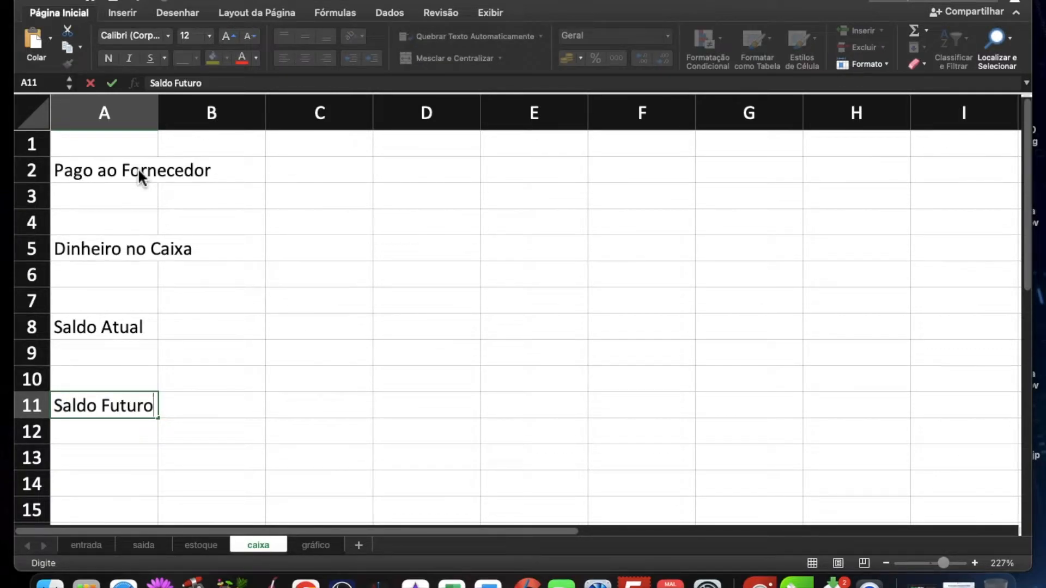
pyautogui.press('Return')
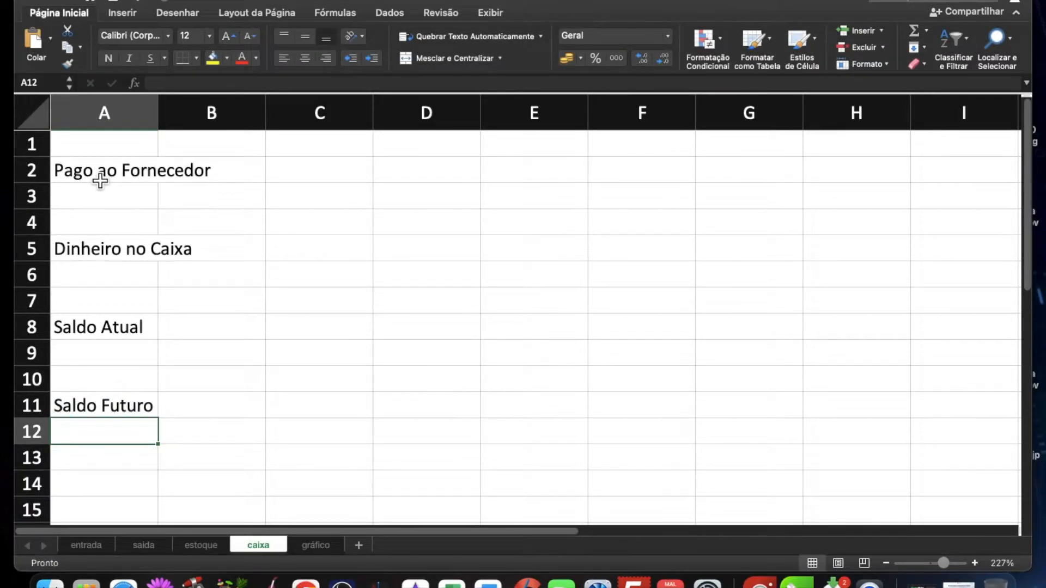
# Step: Widen columns A and B well beyond the labels and give A2:B2 a yellow fill with red text
pyautogui.moveTo(164, 121); pyautogui.dragTo(306, 119)
pyautogui.moveTo(406, 116); pyautogui.dragTo(653, 117)
pyautogui.moveTo(224, 179); pyautogui.dragTo(346, 168)
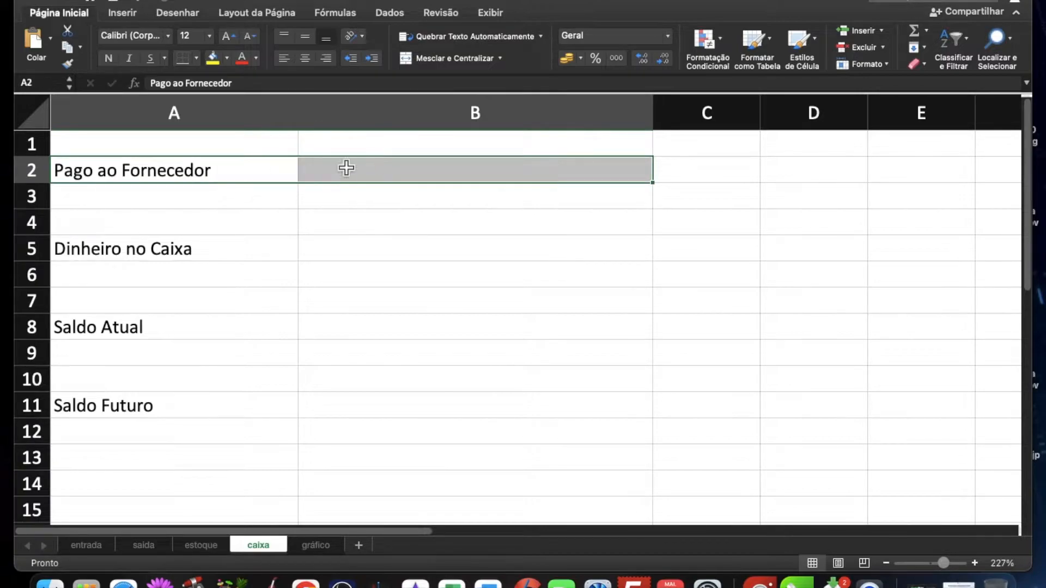
pyautogui.click(213, 59)
pyautogui.click(242, 59)
# Step: Give A5:B5 and A8:B8 a yellow fill with red text, and fill A11:B11 with yellow
pyautogui.moveTo(264, 263); pyautogui.dragTo(311, 256)
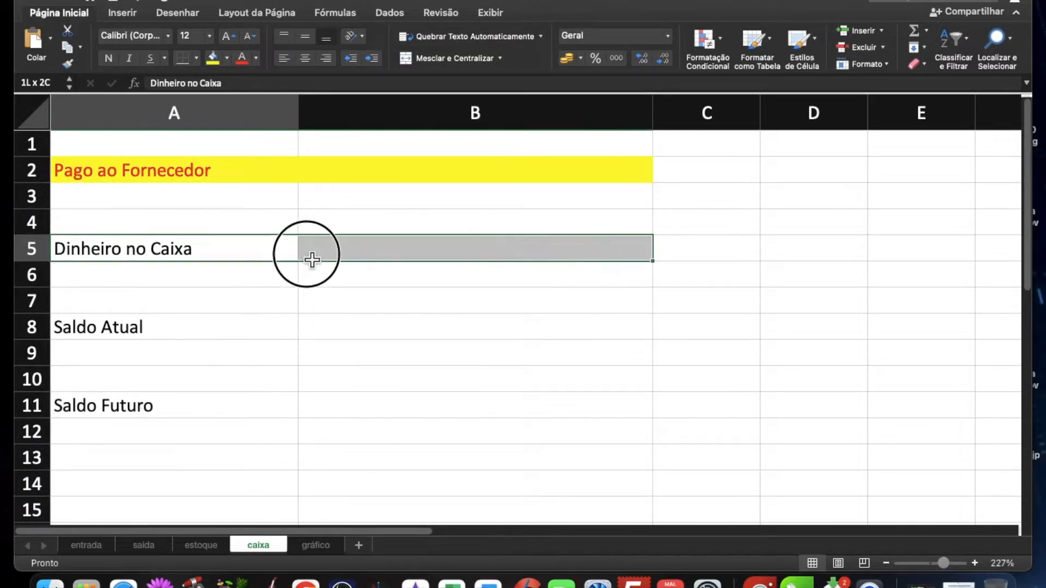
pyautogui.click(213, 58)
pyautogui.click(241, 59)
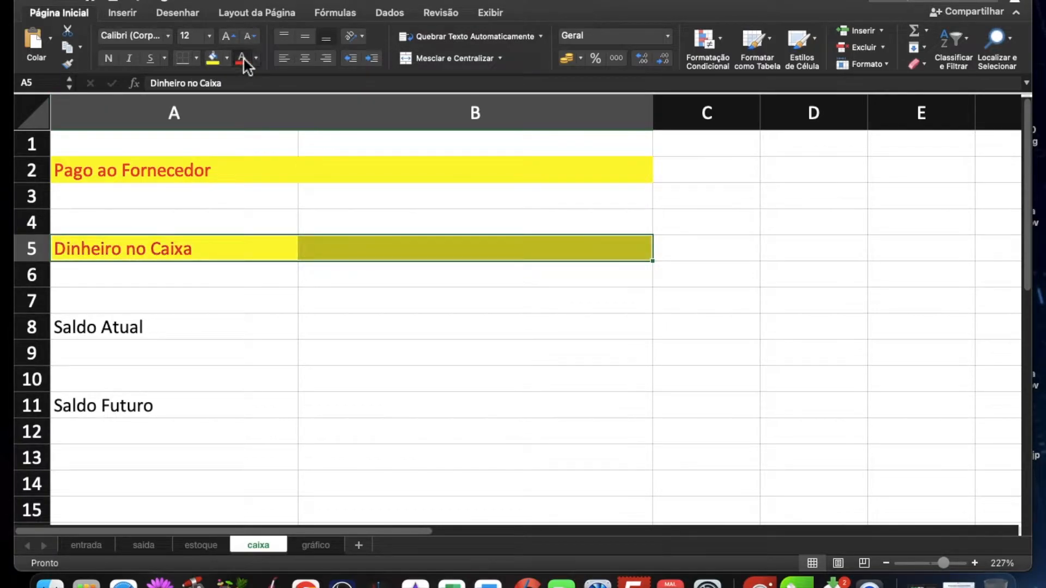
pyautogui.moveTo(139, 332); pyautogui.dragTo(315, 327)
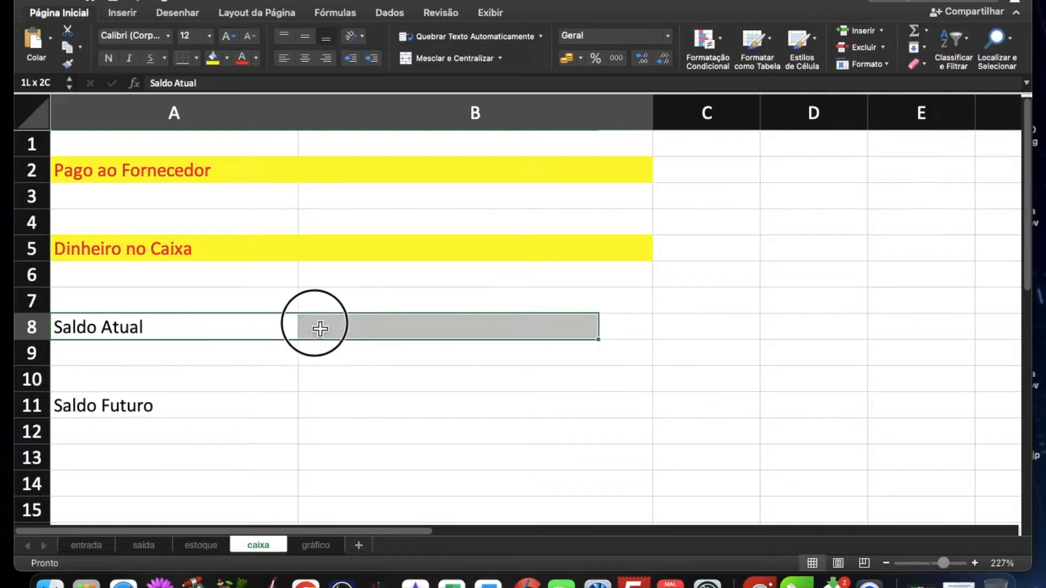
pyautogui.click(212, 58)
pyautogui.click(242, 60)
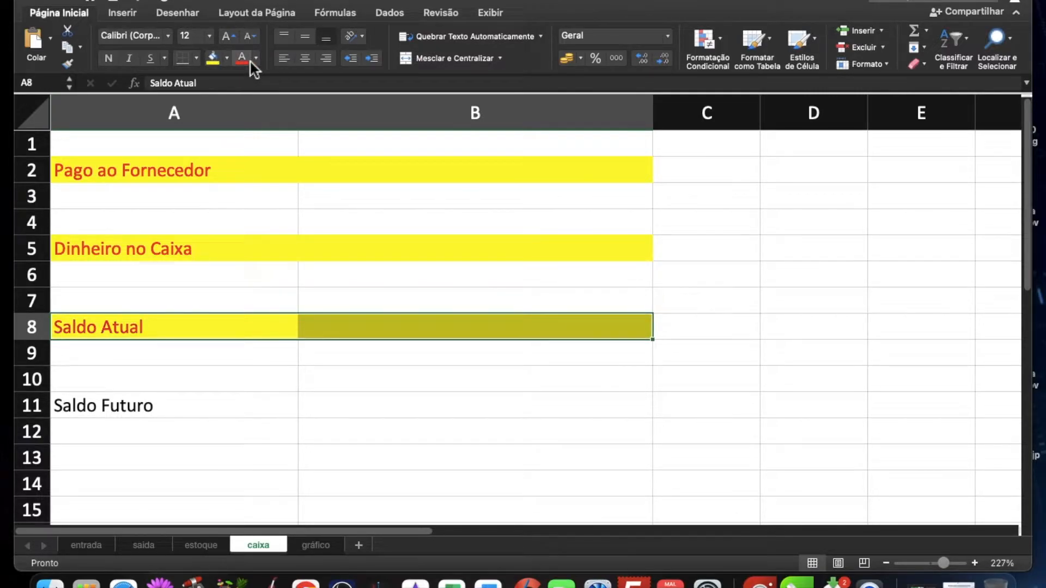
pyautogui.moveTo(273, 411); pyautogui.dragTo(334, 408)
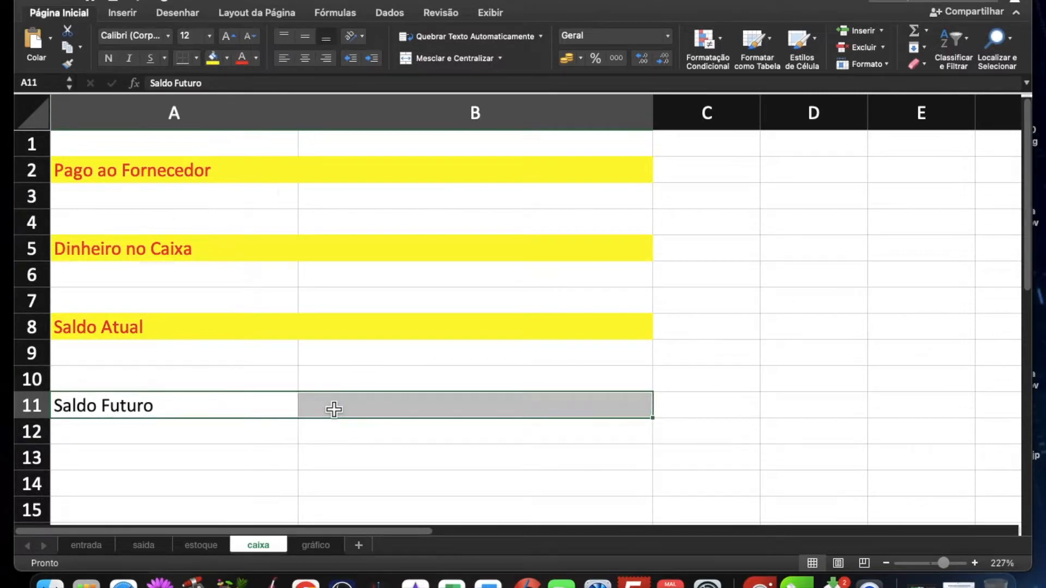
pyautogui.click(212, 59)
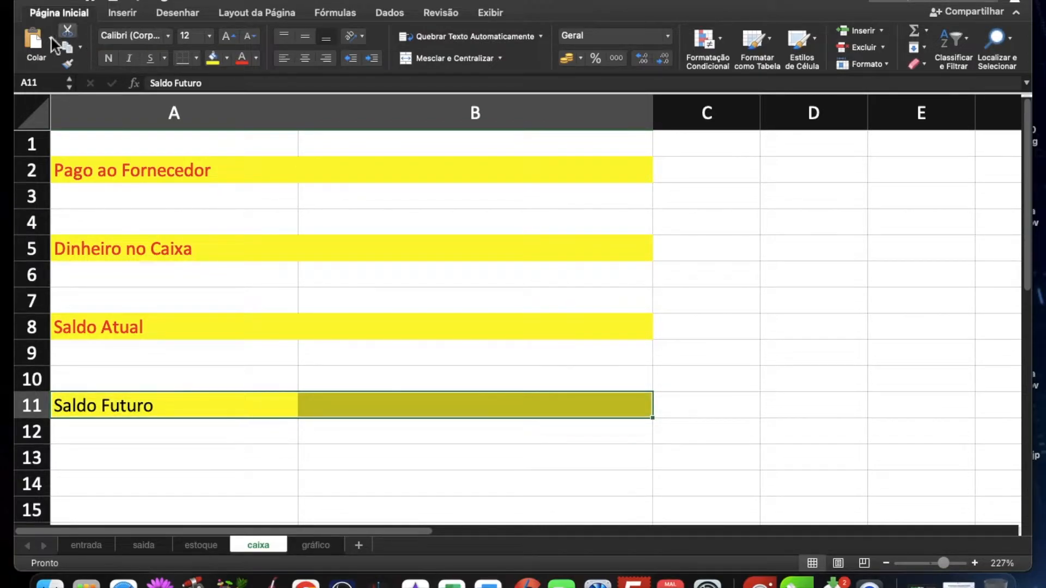
# Step: Link the Pago ao Fornecedor amount in B2 to the entrada subtotal with =entrada!D8 and check the formula
pyautogui.click(347, 183)
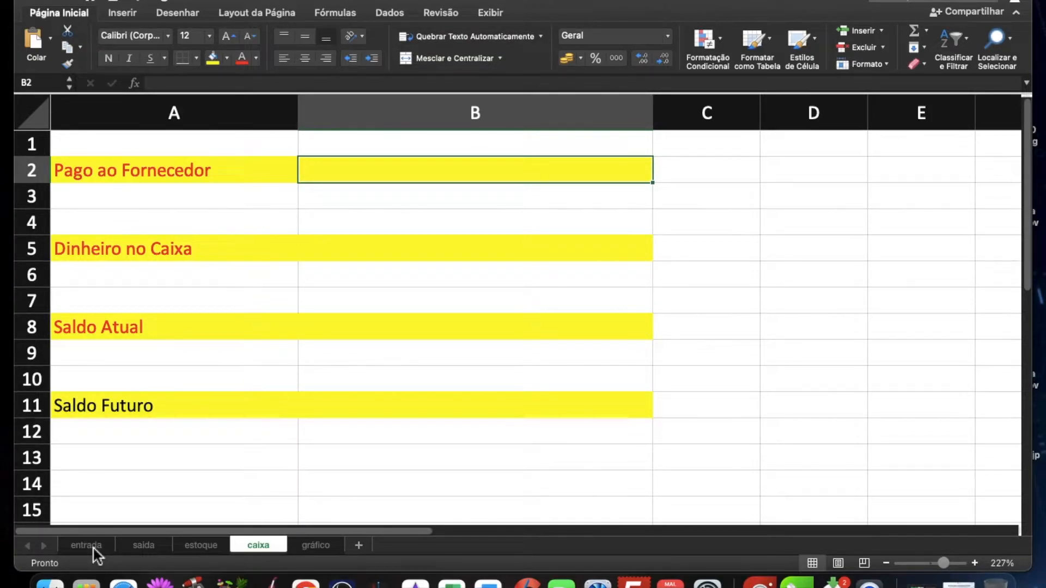
pyautogui.write('=')
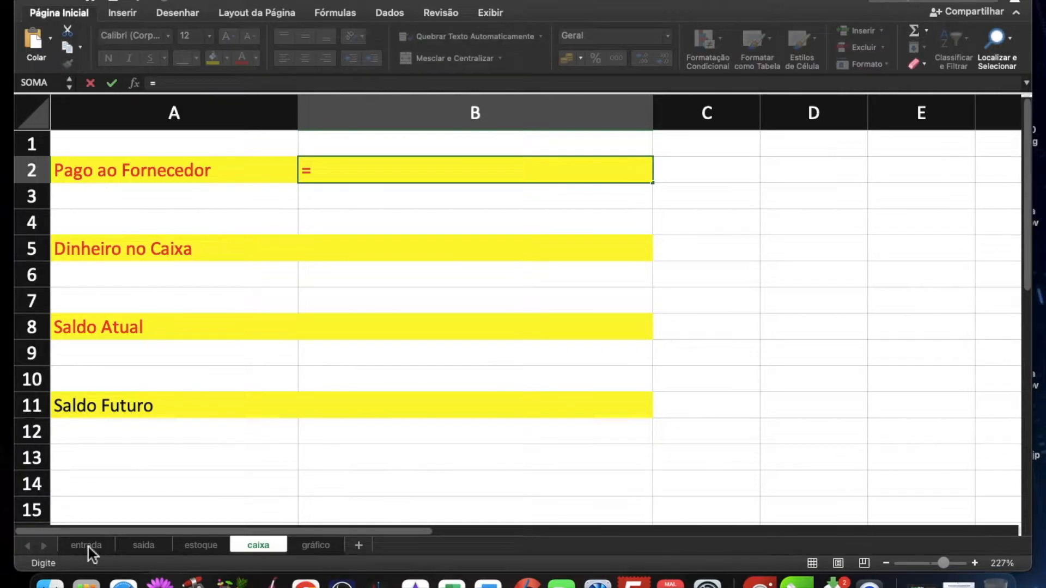
pyautogui.click(88, 545)
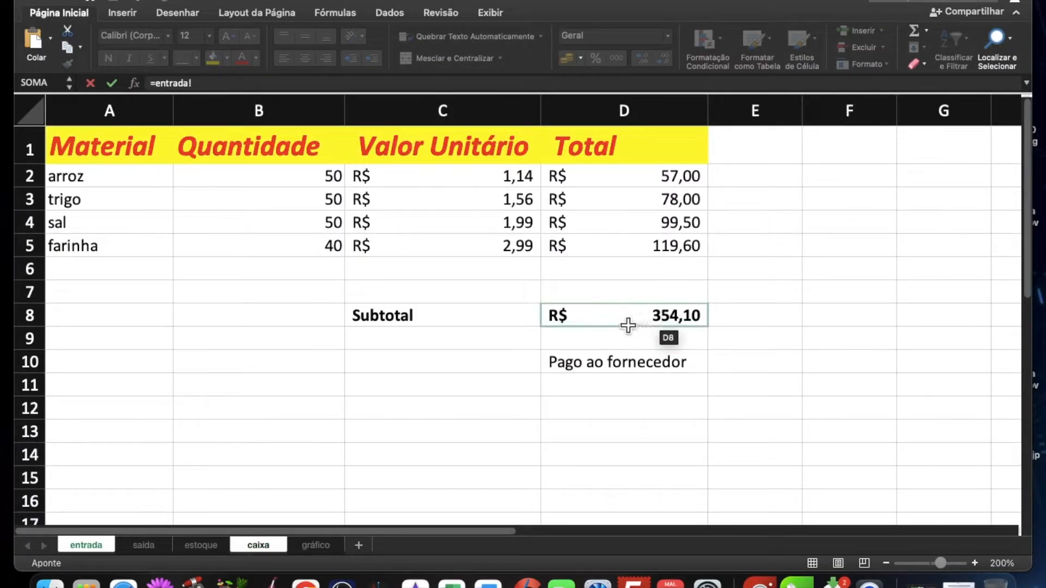
pyautogui.click(631, 321)
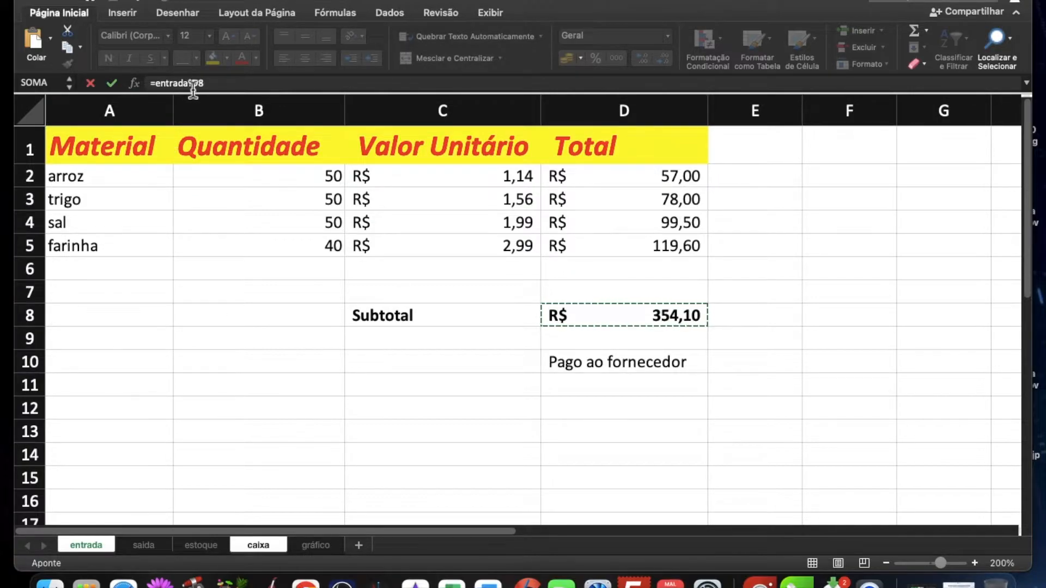
pyautogui.press('Return')
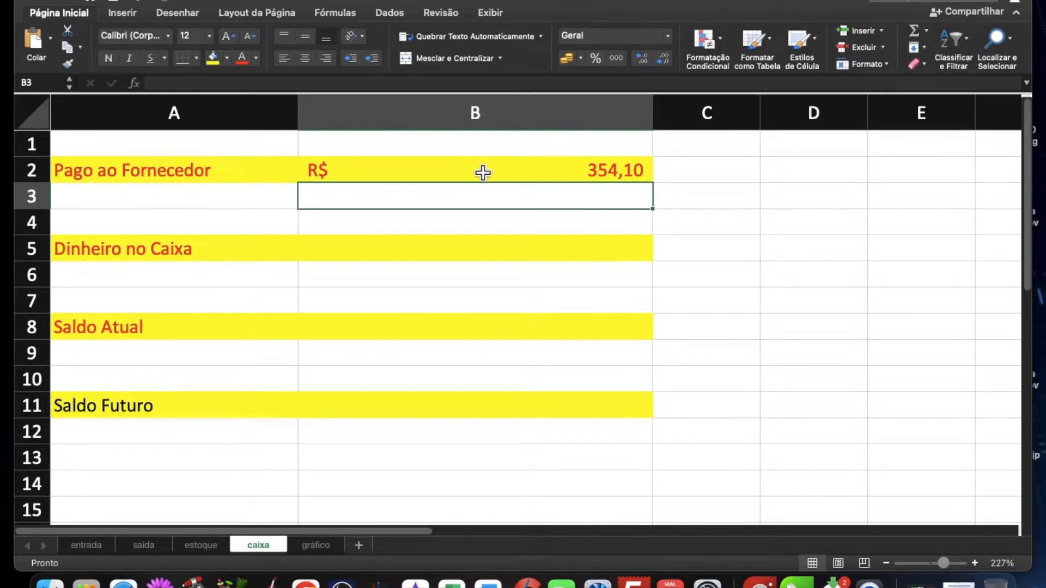
pyautogui.click(539, 178)
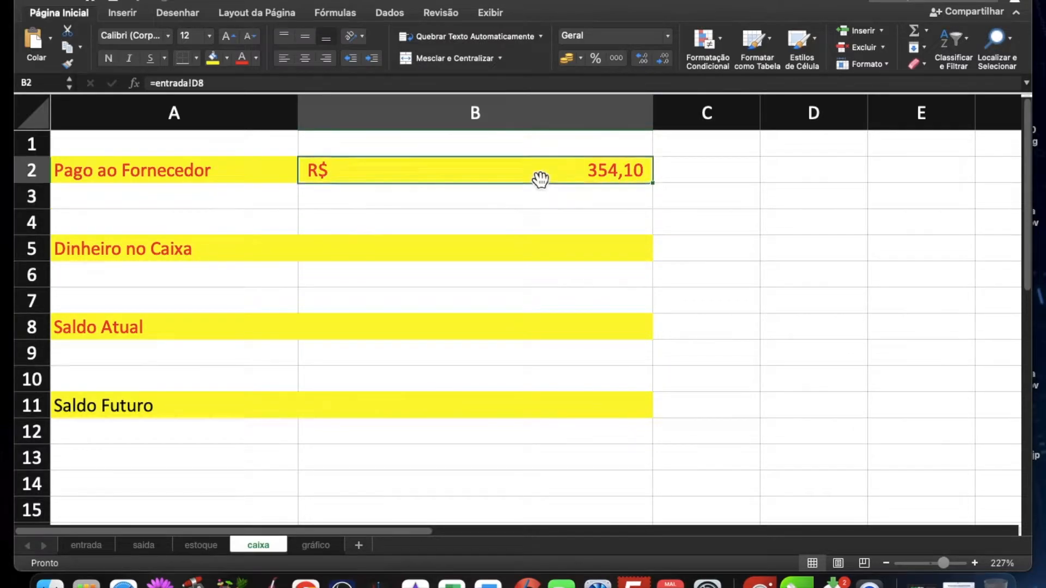
# Step: Link the Dinheiro no Caixa amount in B5 to the saida subtotal with =saida!D8 and check the formulas in B2 and B5
pyautogui.click(362, 256)
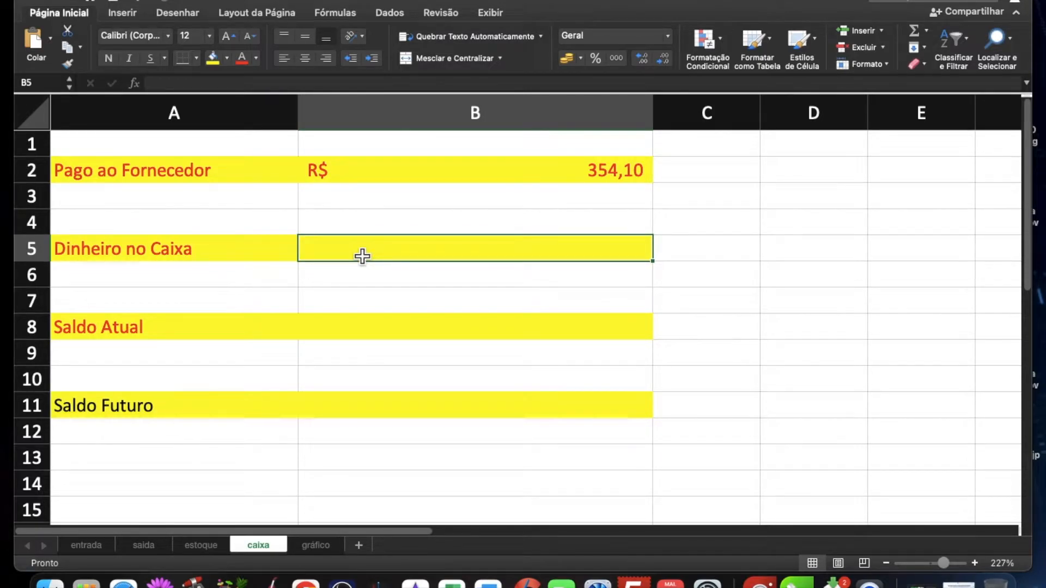
pyautogui.write('=')
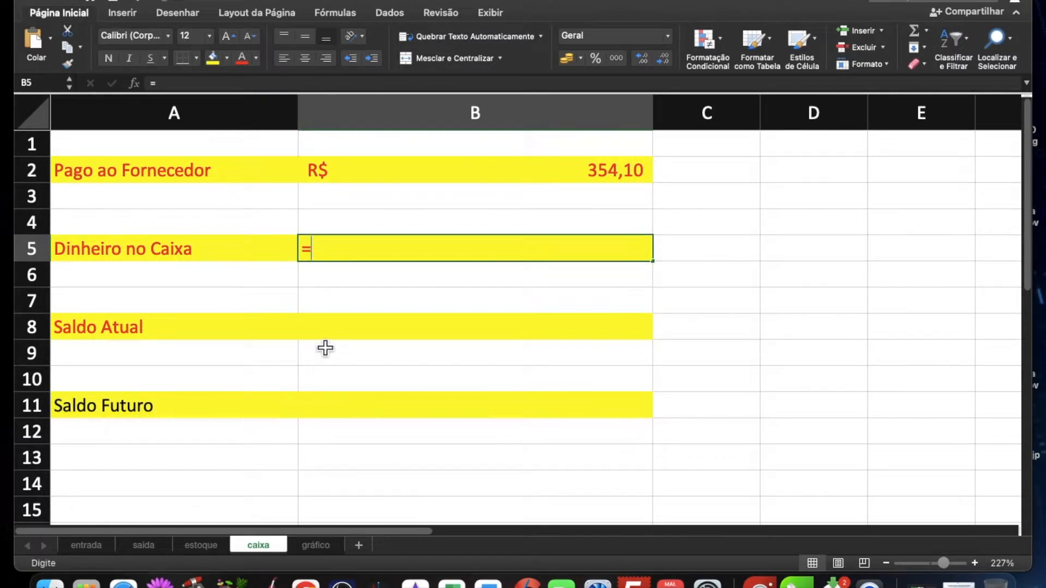
pyautogui.click(142, 547)
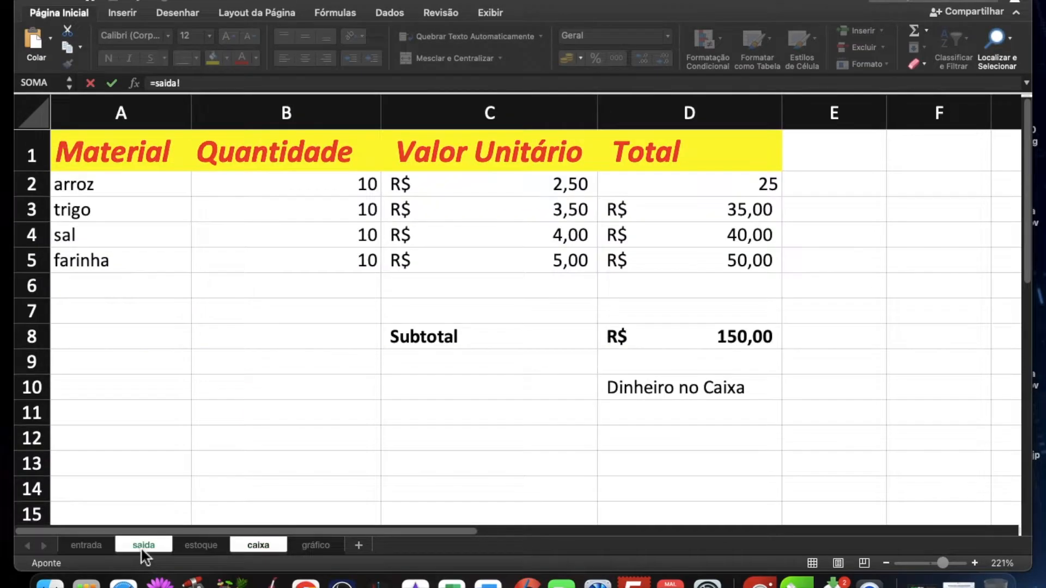
pyautogui.click(695, 349)
pyautogui.press('Return')
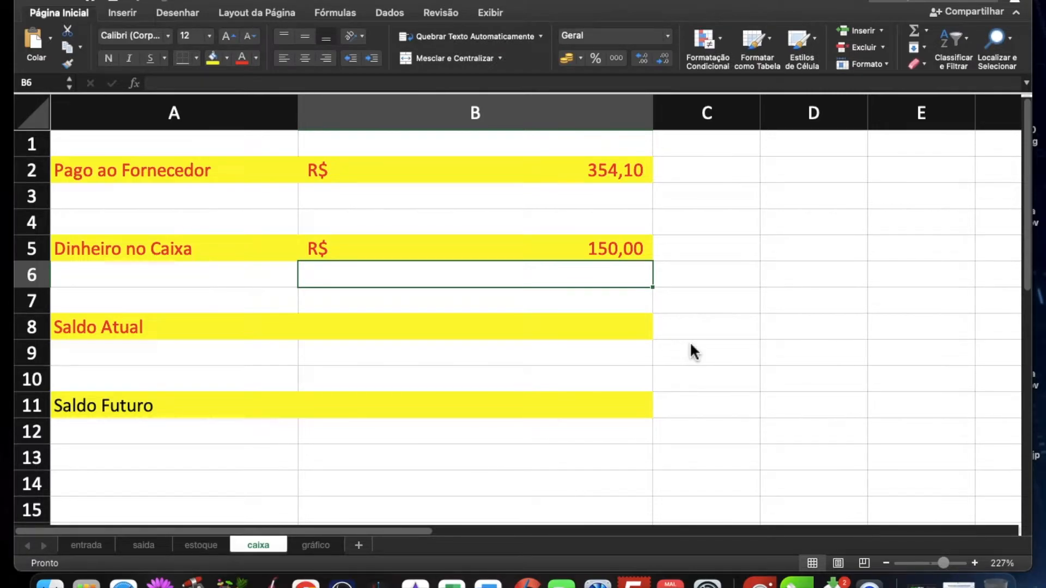
pyautogui.click(609, 176)
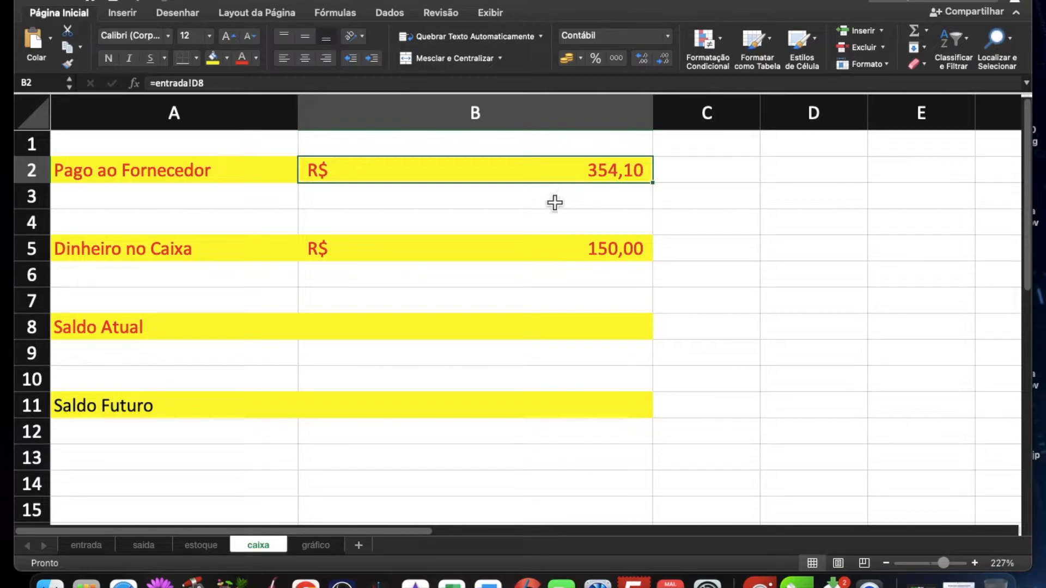
pyautogui.click(614, 250)
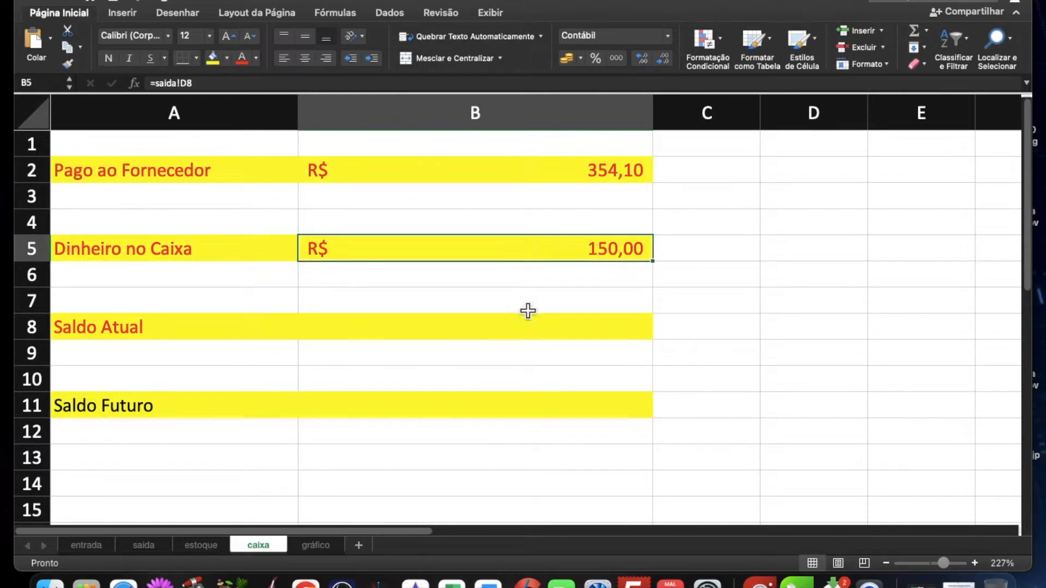
# Step: Calculate Saldo Atual in B8 with the formula =B5-B2 and check the cell
pyautogui.click(516, 332)
pyautogui.write('=')
pyautogui.click(508, 256)
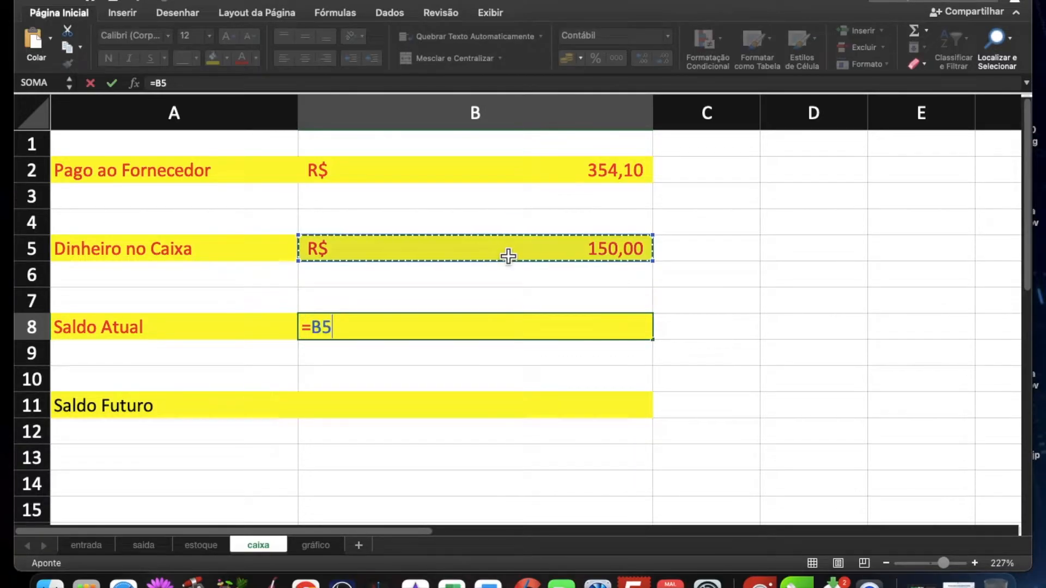
pyautogui.write('-')
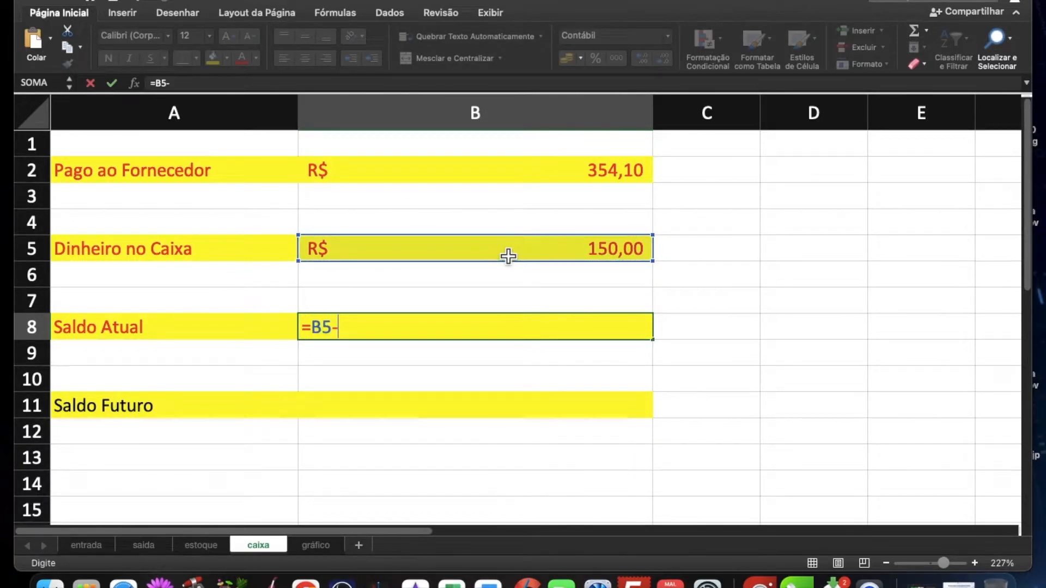
pyautogui.click(560, 181)
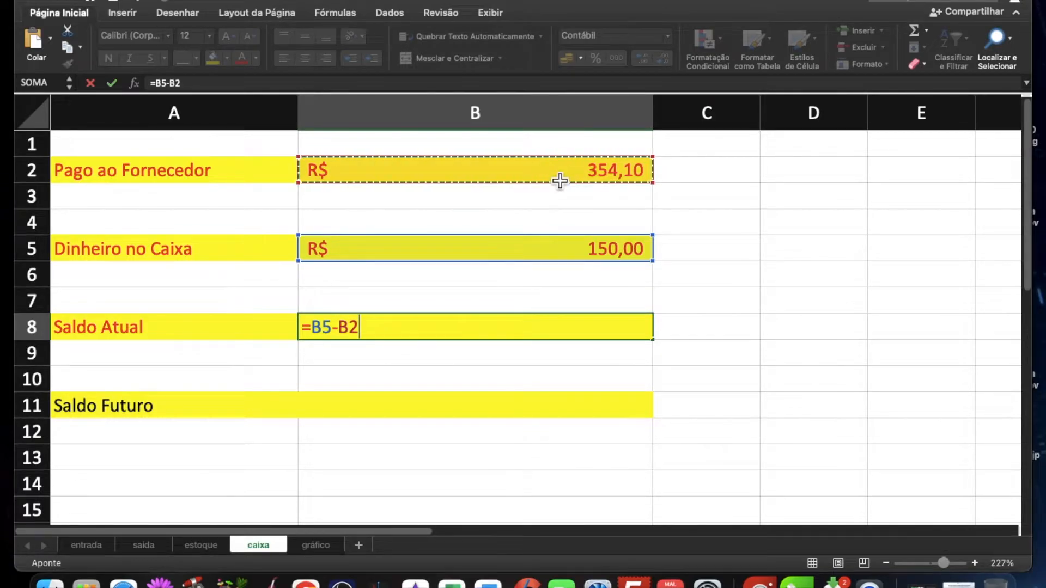
pyautogui.press('Return')
pyautogui.click(556, 334)
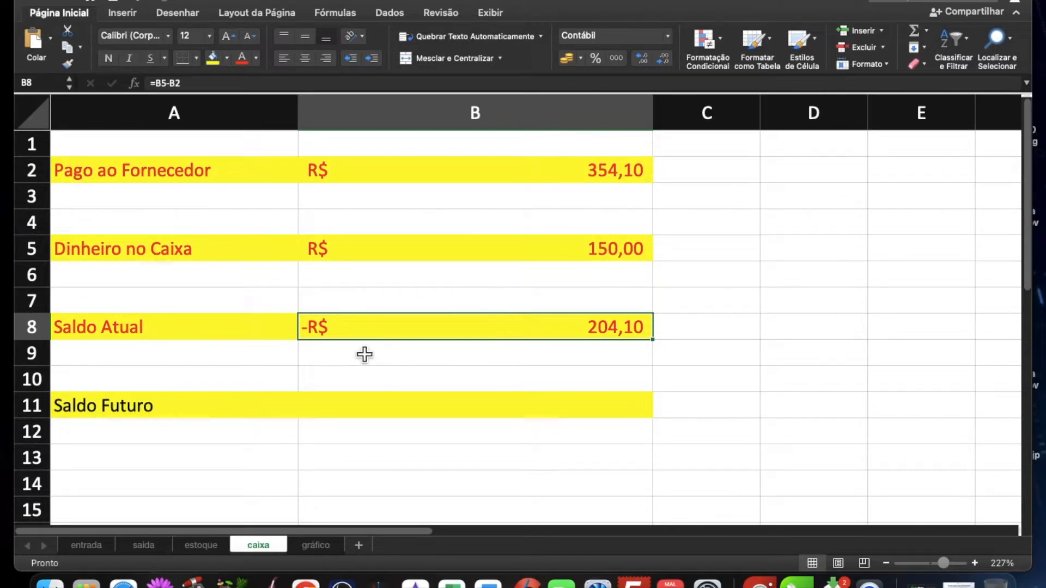
# Step: Set the Quantidade of arroz, trigo, sal and farinha on saida to 20 each and check the balance on caixa
pyautogui.click(148, 549)
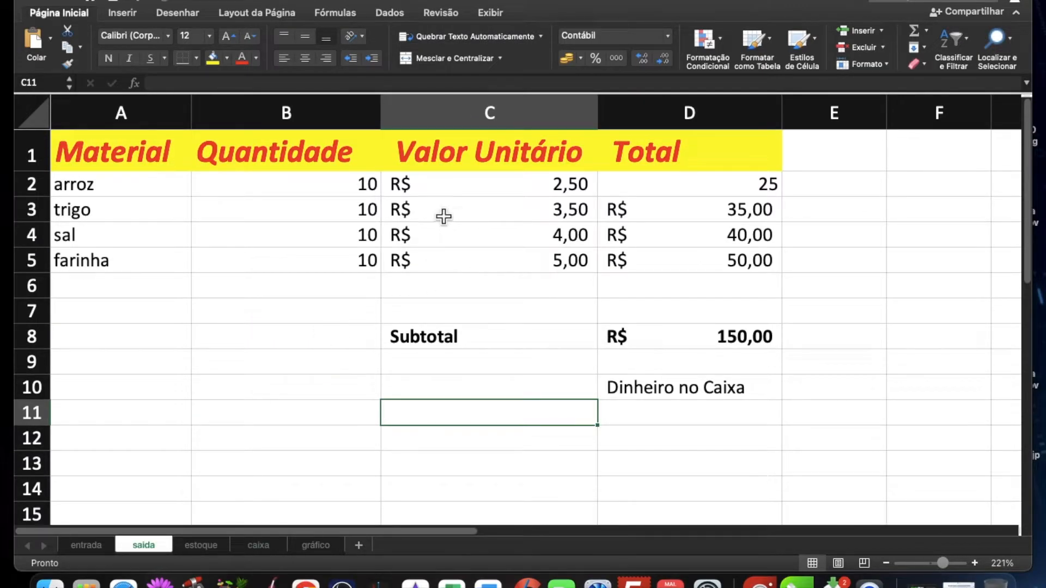
pyautogui.click(352, 190)
pyautogui.write('20')
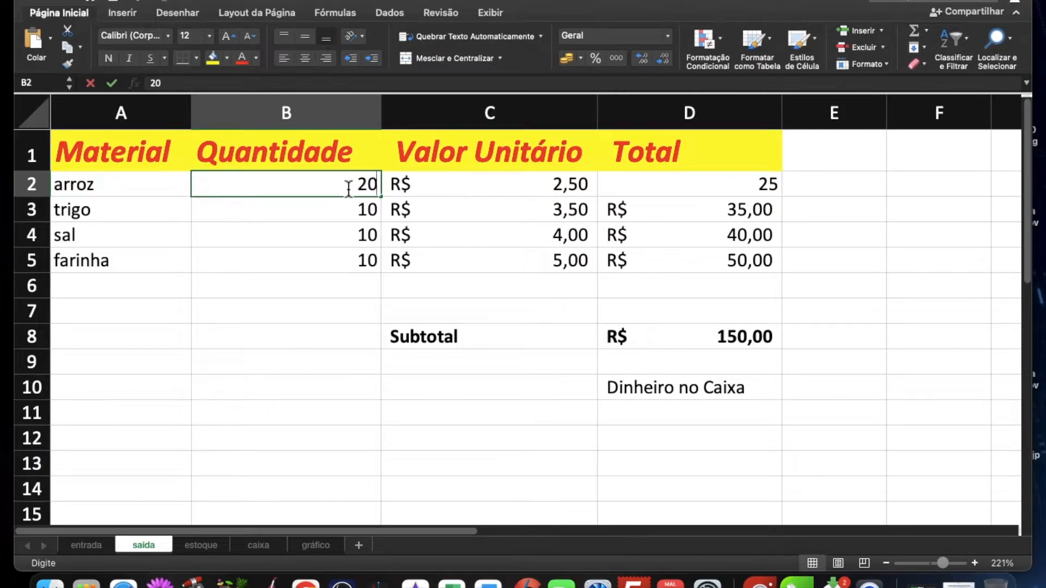
pyautogui.press('Return')
pyautogui.write('20')
pyautogui.press('Return')
pyautogui.write('20')
pyautogui.press('Return')
pyautogui.write('20')
pyautogui.press('Return')
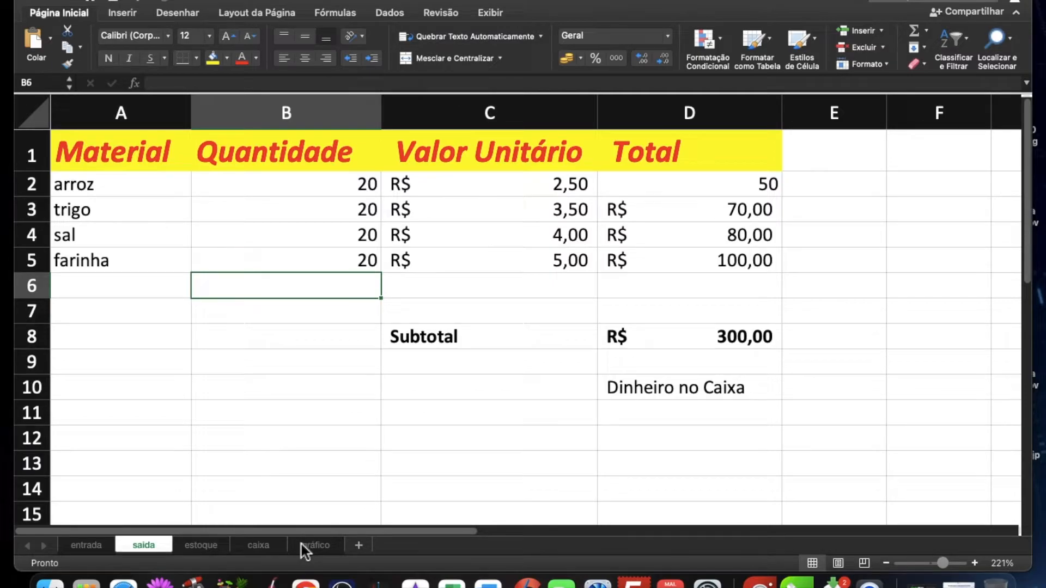
pyautogui.click(257, 548)
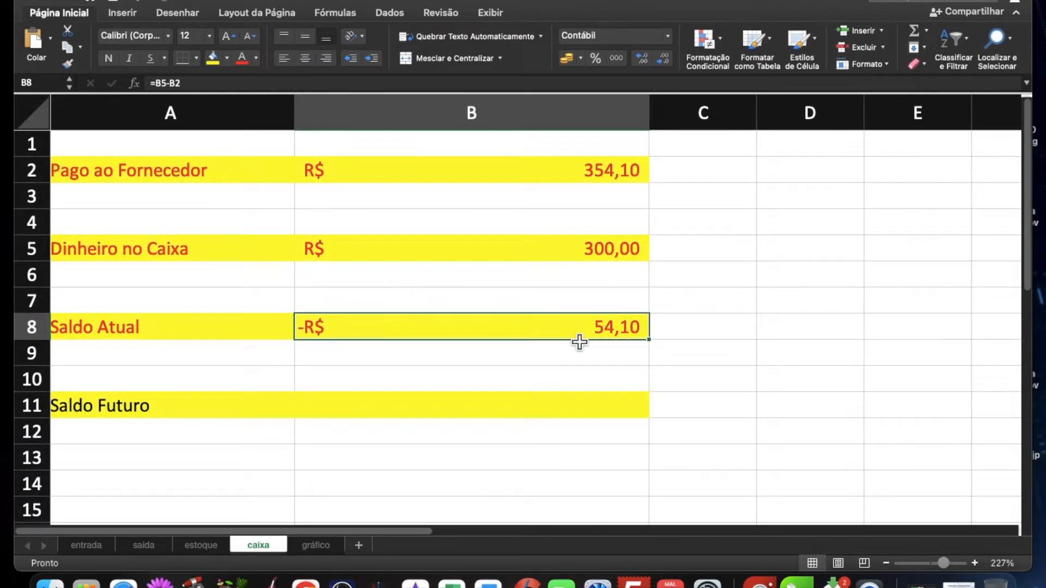
# Step: Set the Quantidade of arroz, trigo, sal and farinha on saida to 30 each and check the balance on caixa
pyautogui.click(154, 547)
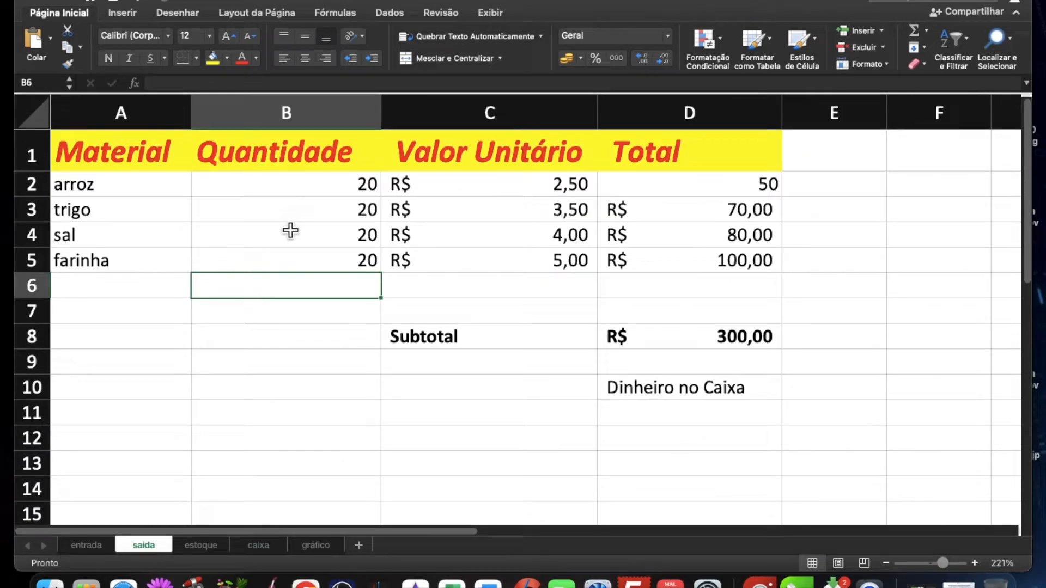
pyautogui.click(327, 184)
pyautogui.write('30')
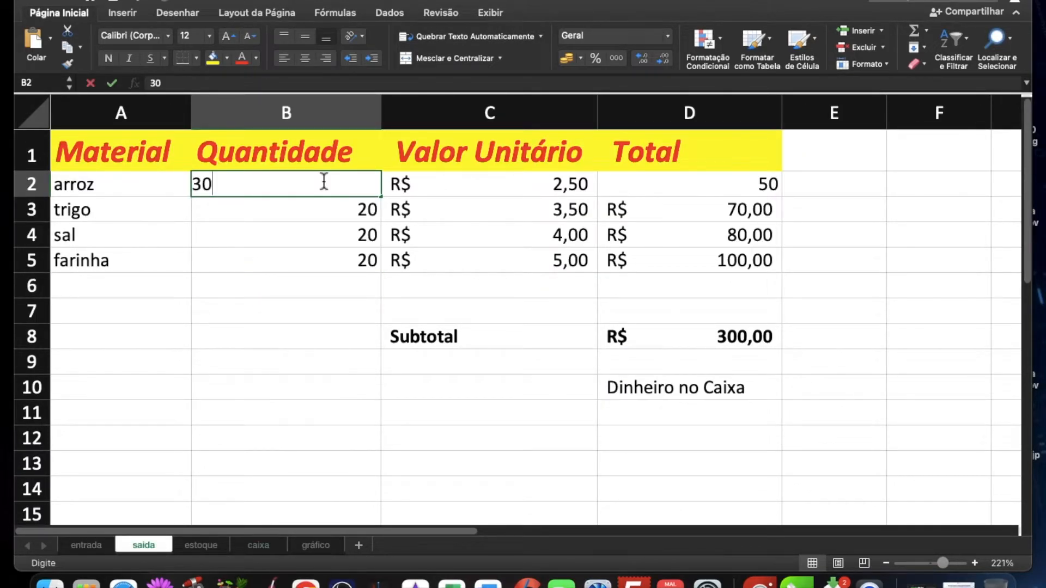
pyautogui.press('Return')
pyautogui.write('30')
pyautogui.press('Return')
pyautogui.write('30')
pyautogui.press('Return')
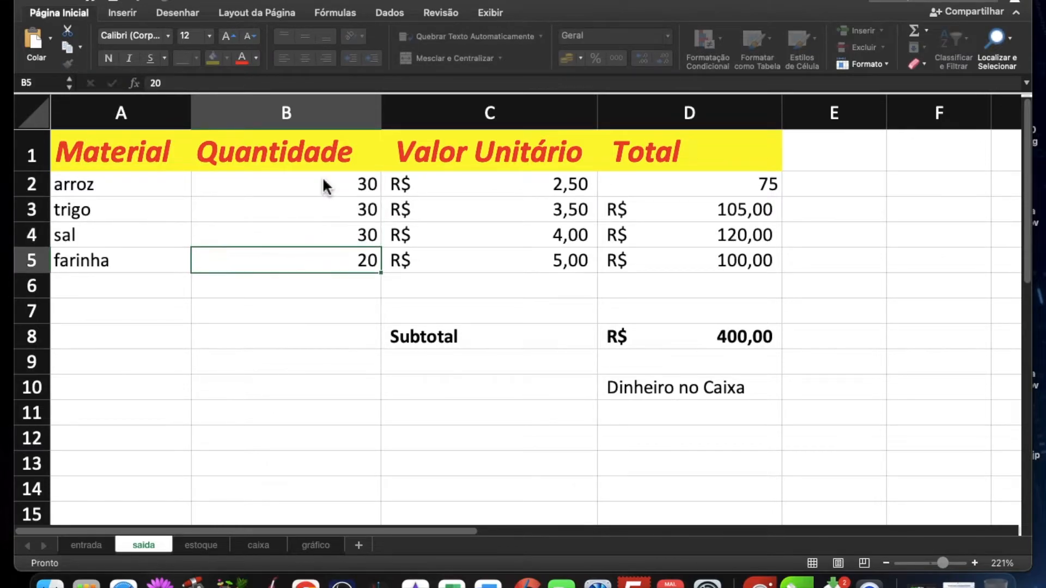
pyautogui.write('30')
pyautogui.press('Return')
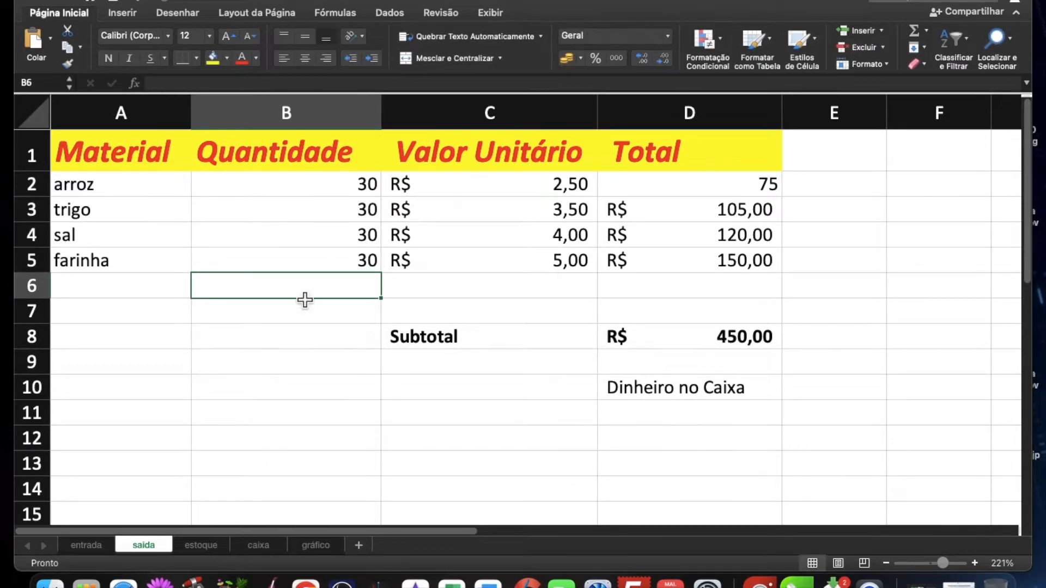
pyautogui.click(258, 546)
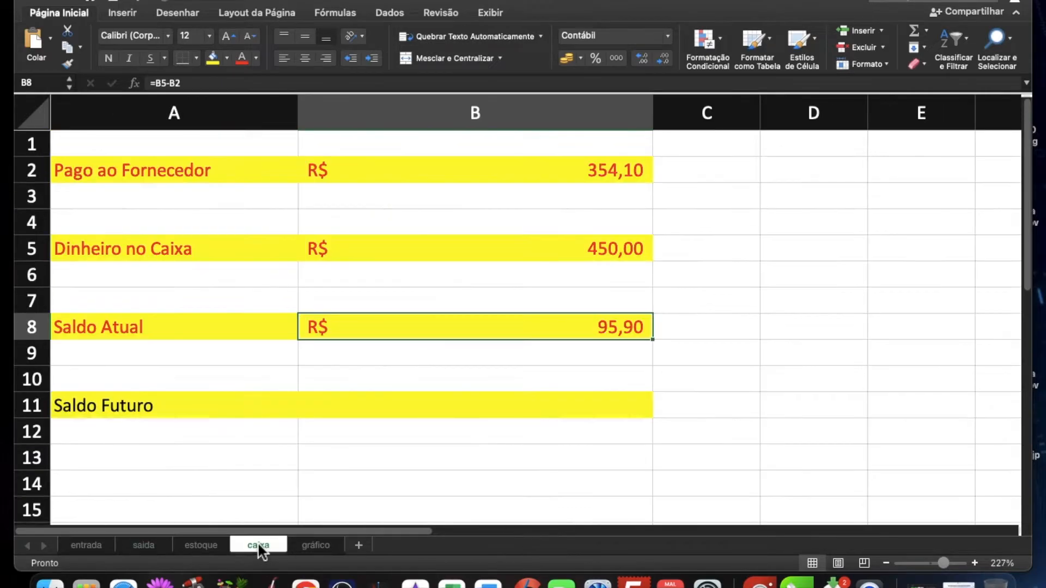
# Step: Review the formulas behind Pago ao Fornecedor in B2, Dinheiro no Caixa in B5 and Saldo Atual in B8
pyautogui.click(489, 178)
pyautogui.write('=entrada!D8')
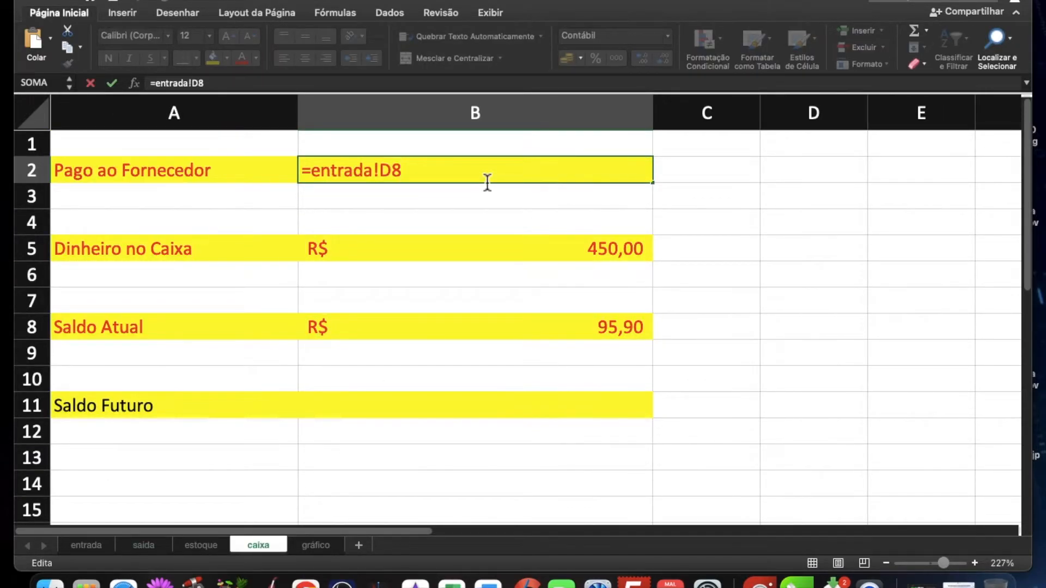
pyautogui.press('Return')
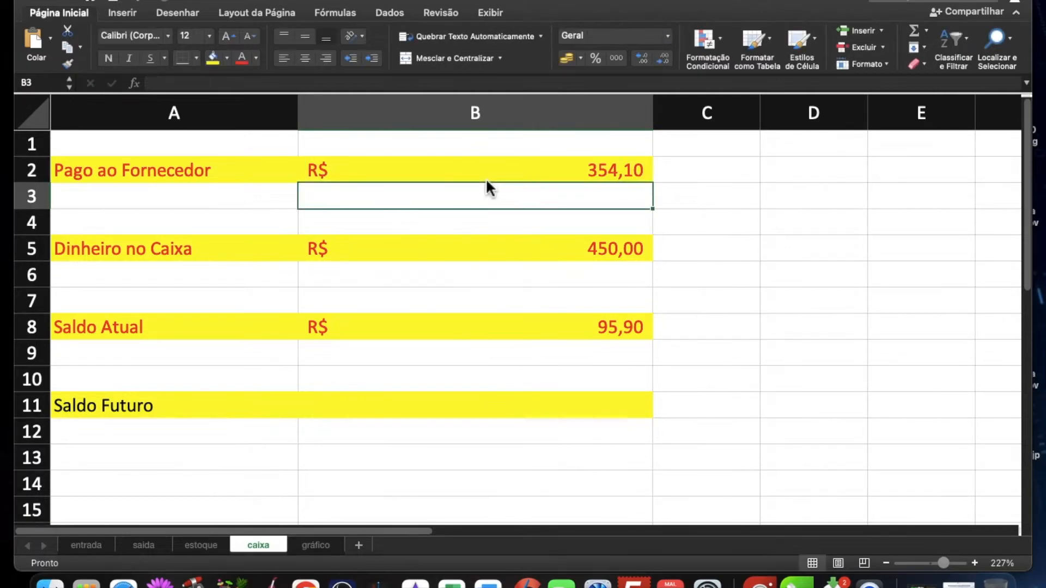
pyautogui.click(456, 257)
pyautogui.write('=saida!D8')
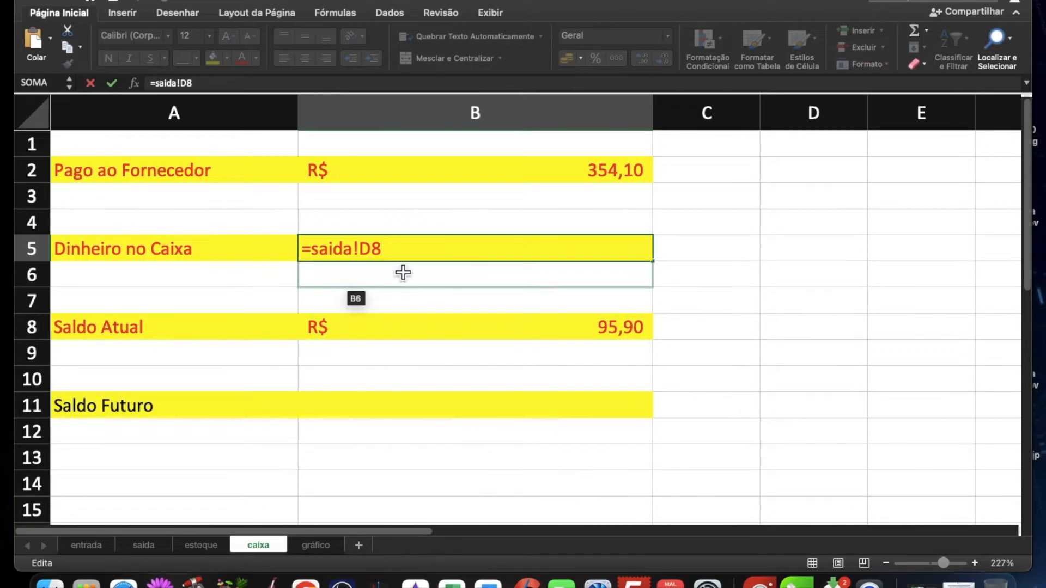
pyautogui.press('Return')
pyautogui.doubleClick(444, 334)
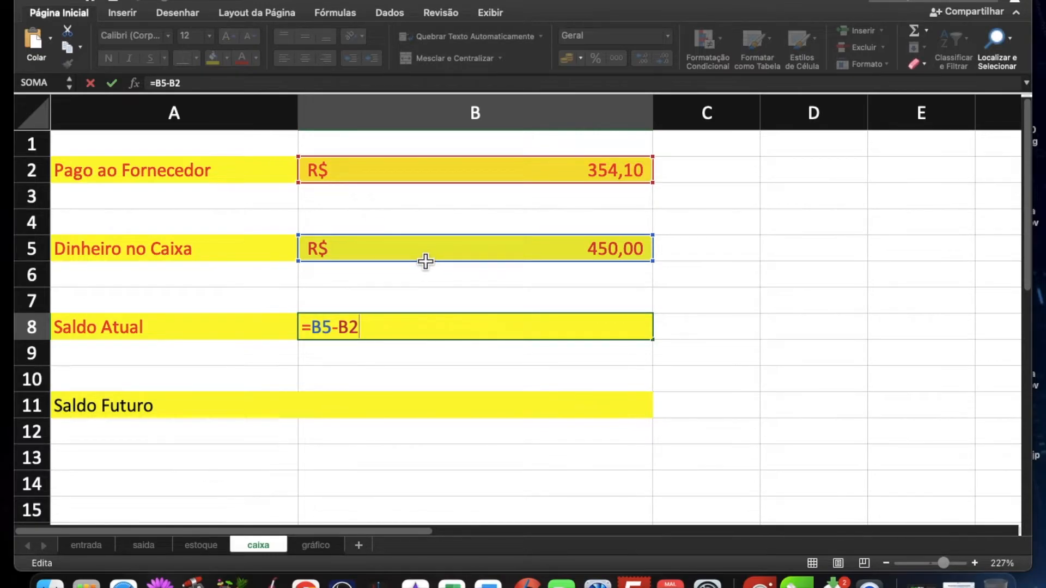
pyautogui.press('Return')
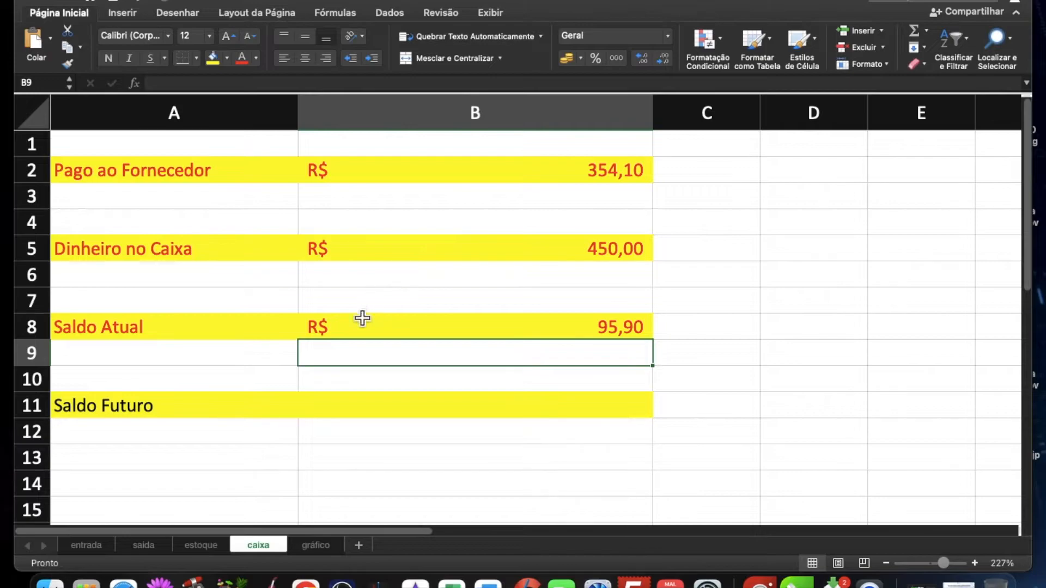
# Step: Rename the C1 header on the estoque sheet to "Valor de venda"
pyautogui.click(369, 415)
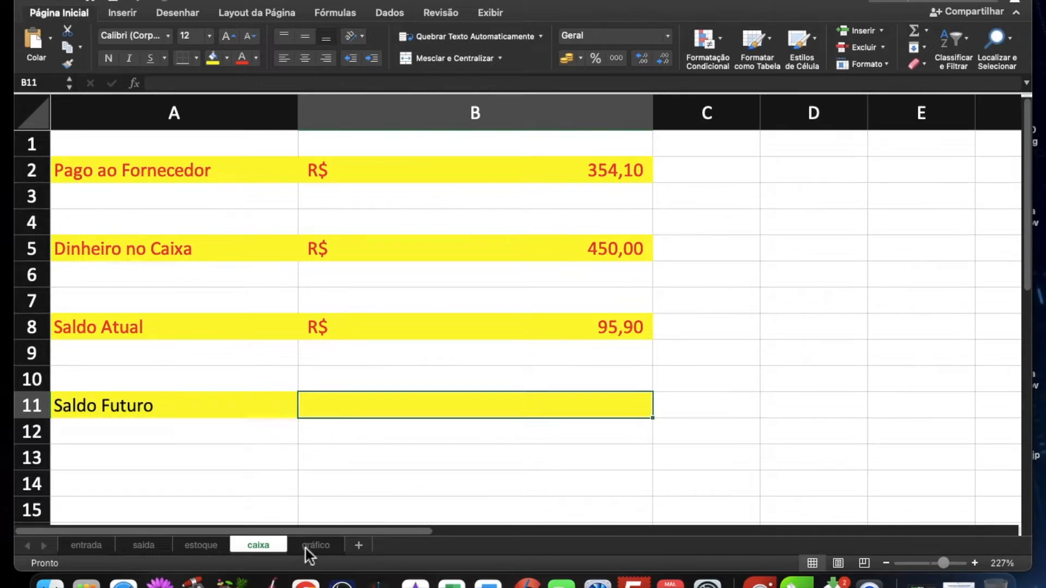
pyautogui.click(199, 548)
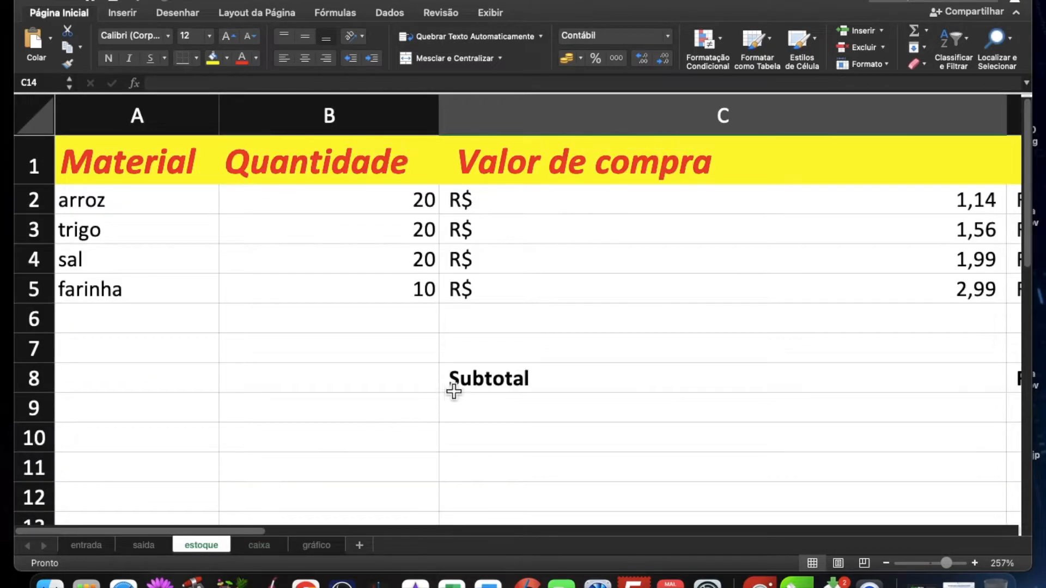
pyautogui.scroll(-5, 463, 398)
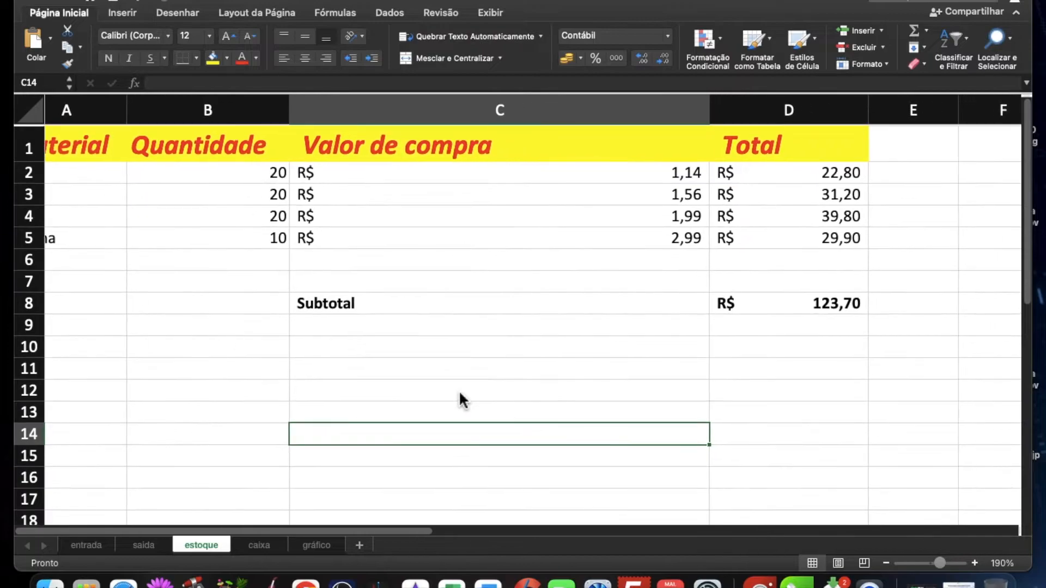
pyautogui.scroll(2, 459, 390)
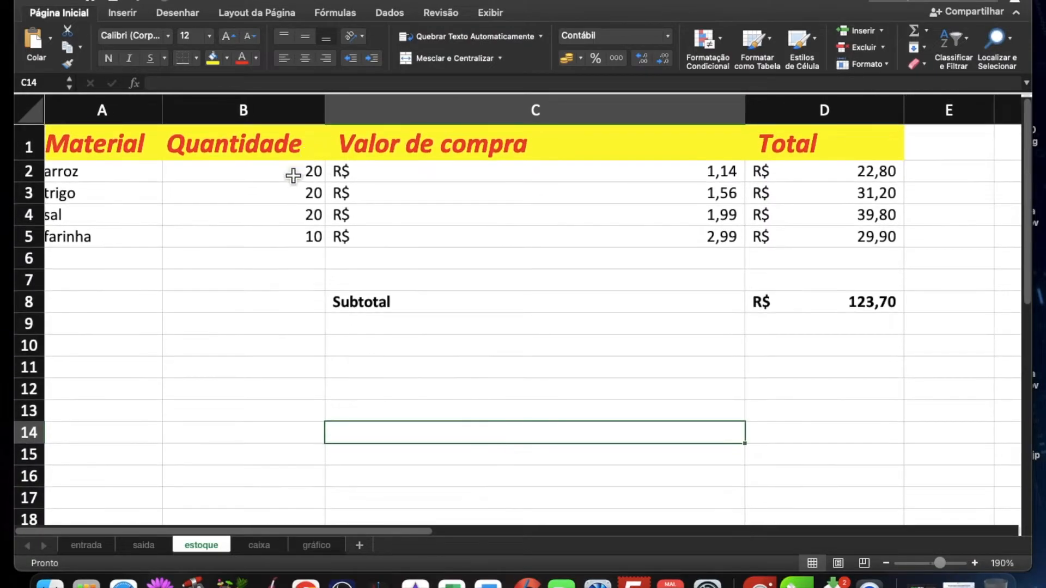
pyautogui.click(292, 174)
pyautogui.click(496, 182)
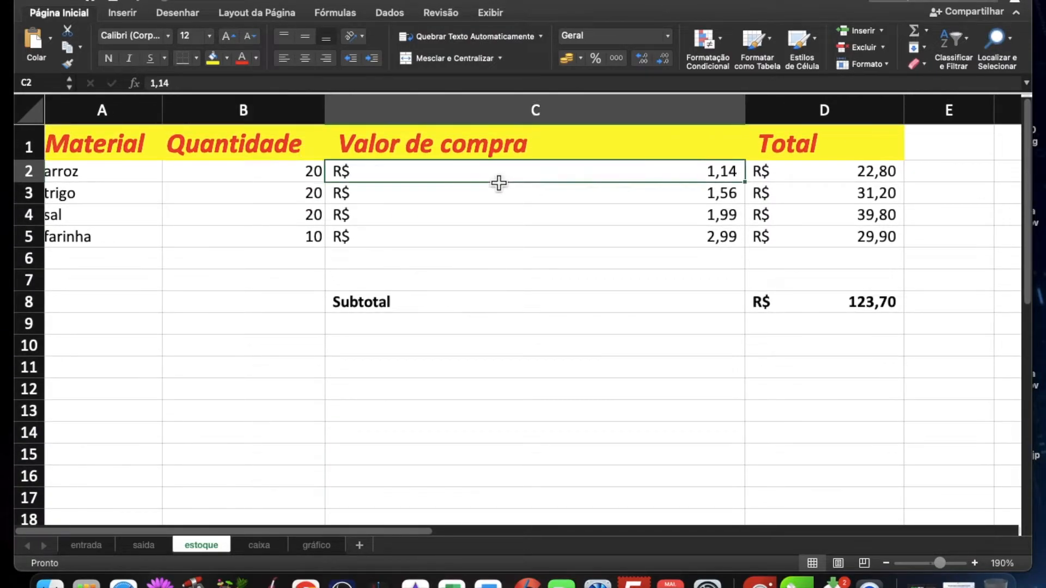
pyautogui.hscroll(1, 572, 219)
pyautogui.hscroll(1, 572, 219)
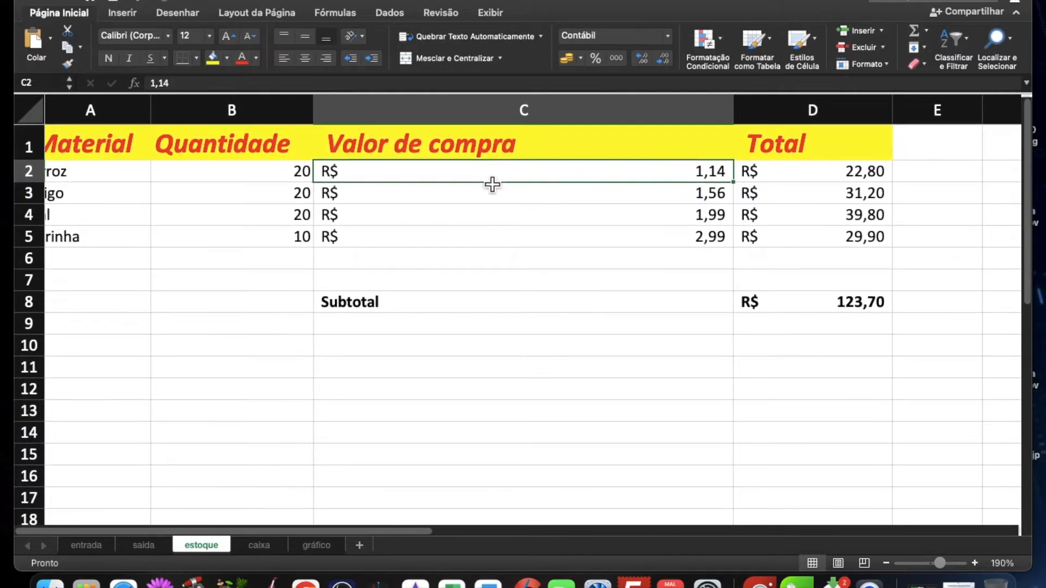
pyautogui.doubleClick(491, 146)
pyautogui.doubleClick(482, 147)
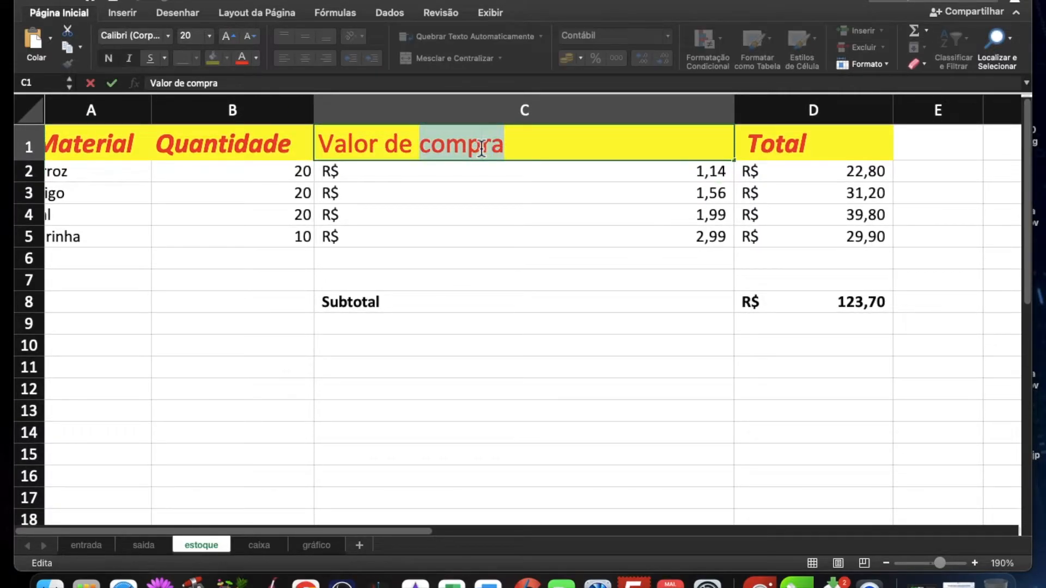
pyautogui.write('venda')
pyautogui.press('Return')
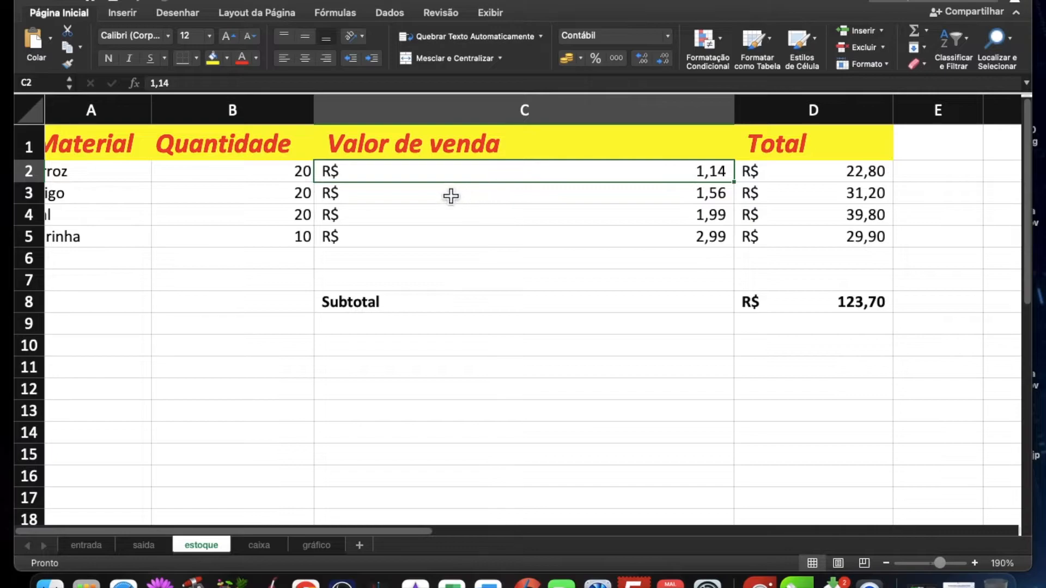
# Step: Replace the values in C2:C5 on estoque with the Valor Unitário prices copied from C2:C5 on saida
pyautogui.moveTo(495, 181); pyautogui.dragTo(476, 236)
pyautogui.press('Delete')
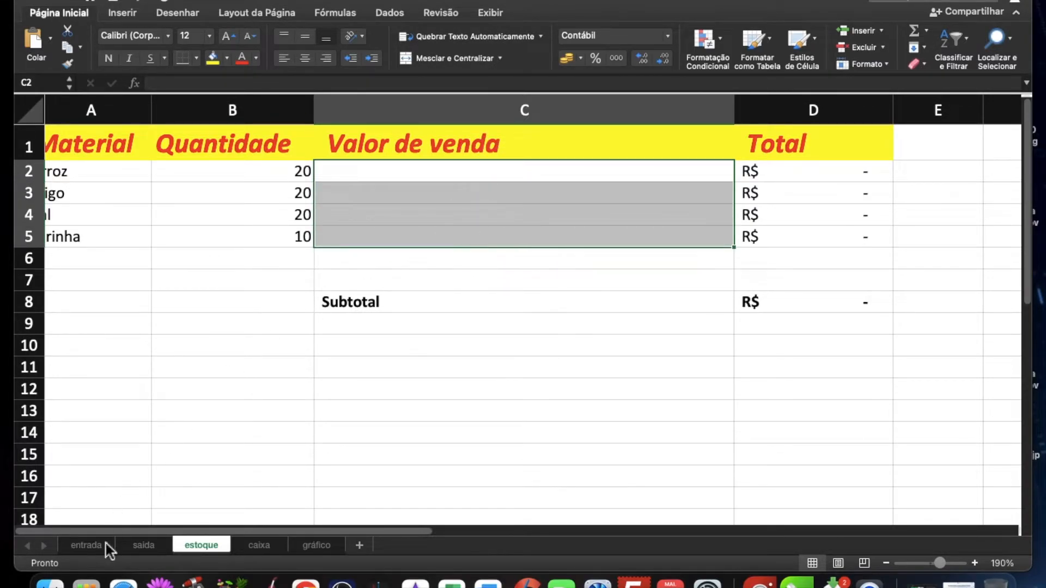
pyautogui.click(134, 547)
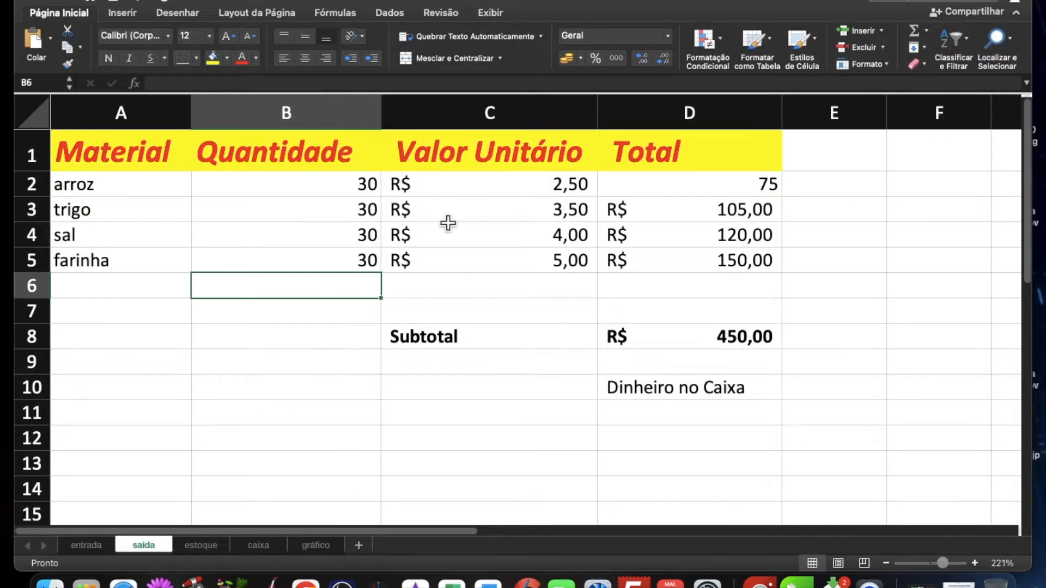
pyautogui.moveTo(438, 195); pyautogui.dragTo(437, 269)
pyautogui.press('super+c')
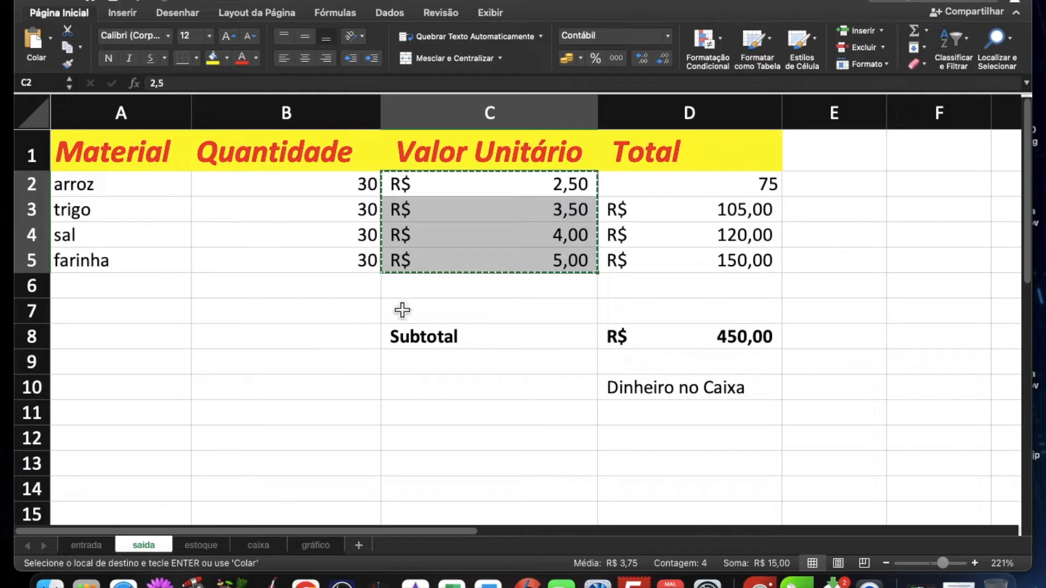
pyautogui.click(210, 549)
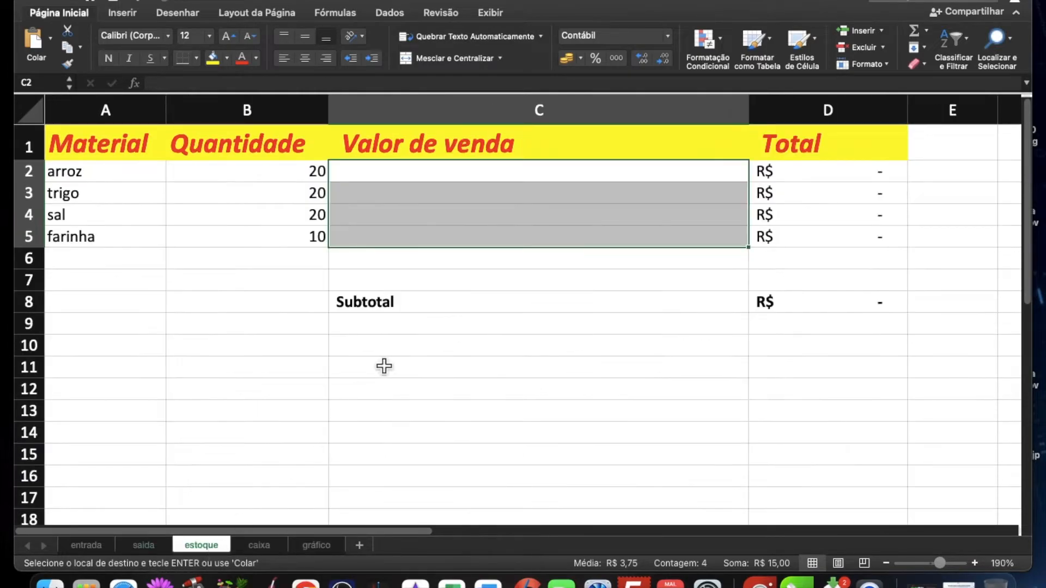
pyautogui.click(454, 171)
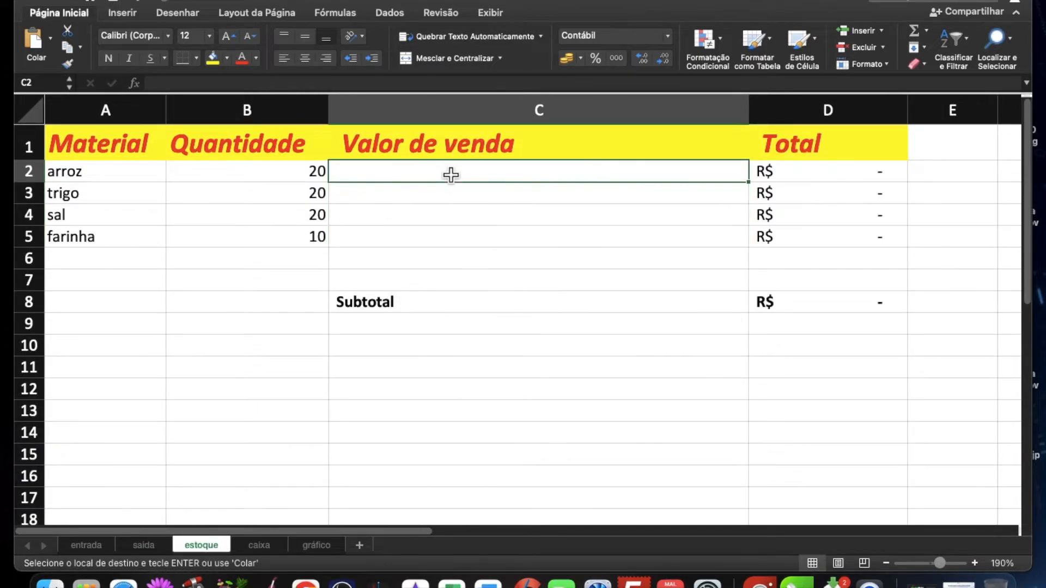
pyautogui.press('super+v')
pyautogui.hscroll(1, 614, 250)
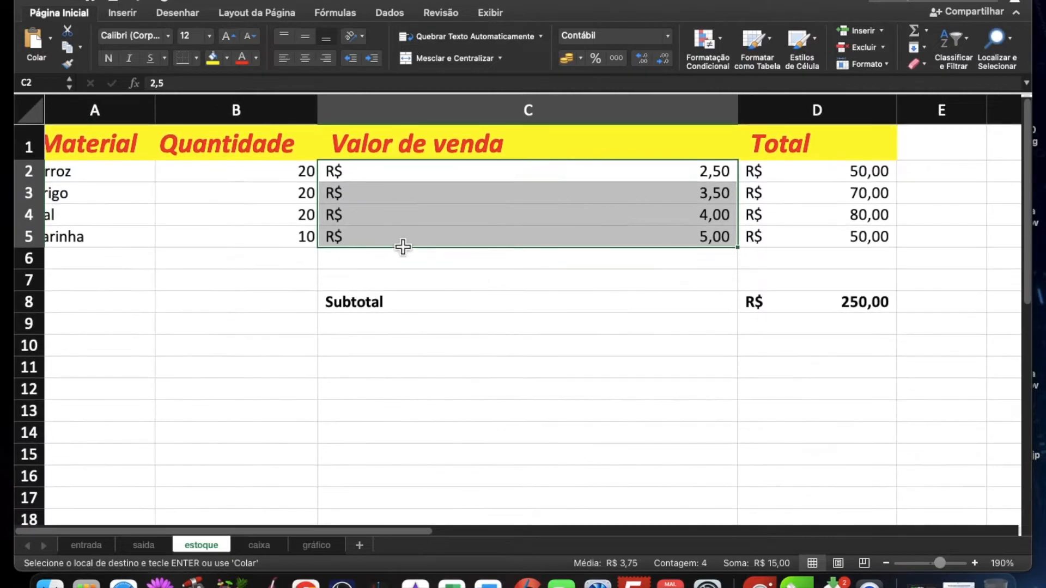
# Step: Check the Subtotal label in C8 and its formula in D8 on the estoque sheet
pyautogui.scroll(-2, 302, 183)
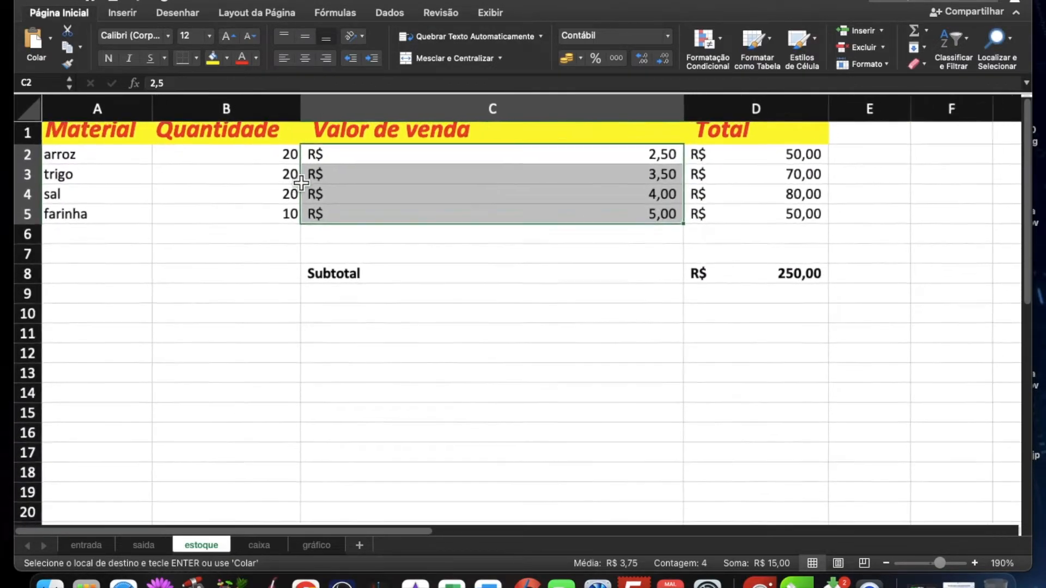
pyautogui.scroll(-1, 301, 184)
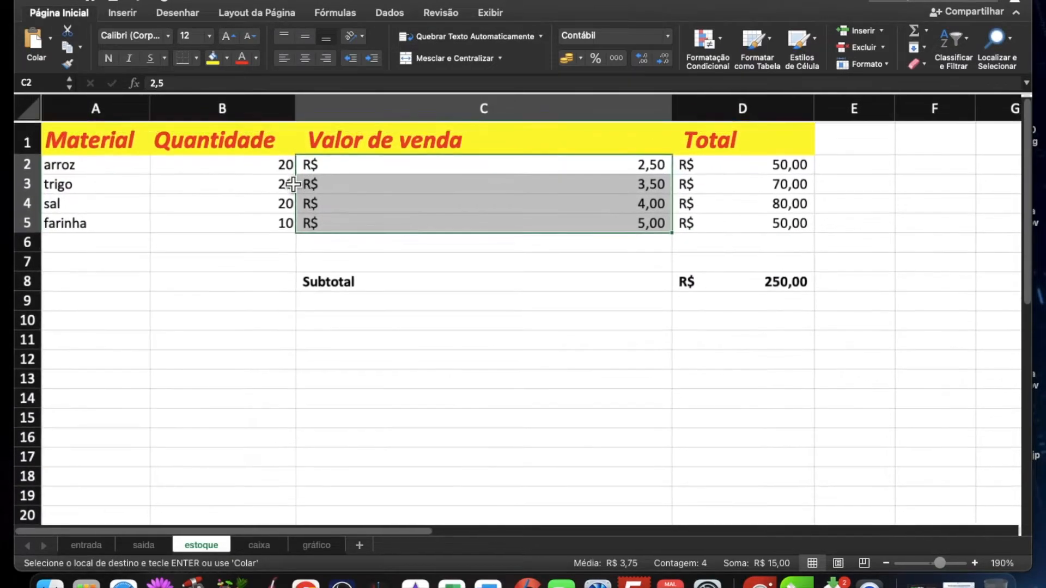
pyautogui.click(578, 278)
pyautogui.moveTo(578, 278); pyautogui.dragTo(578, 281)
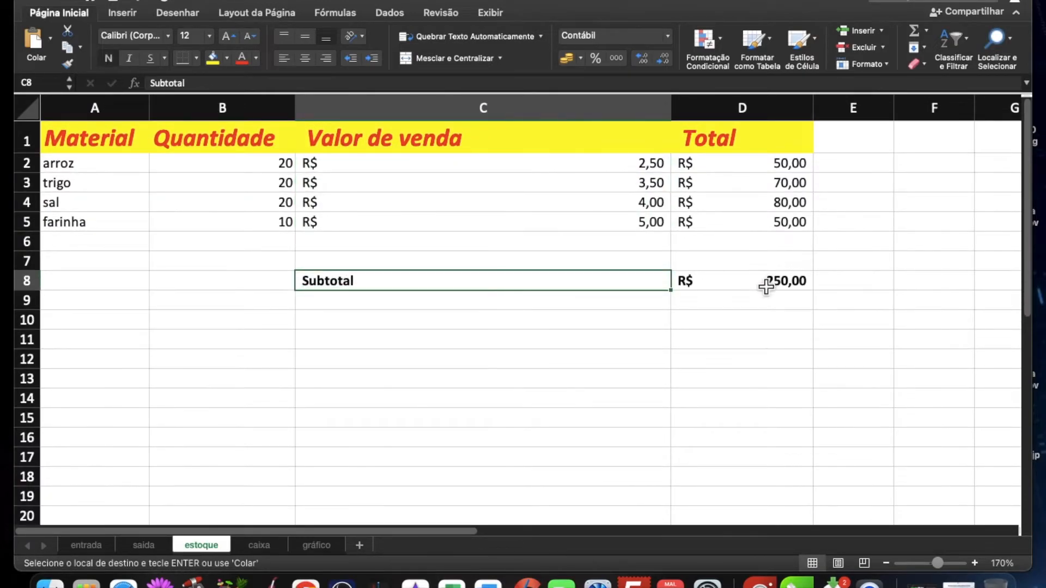
pyautogui.click(767, 285)
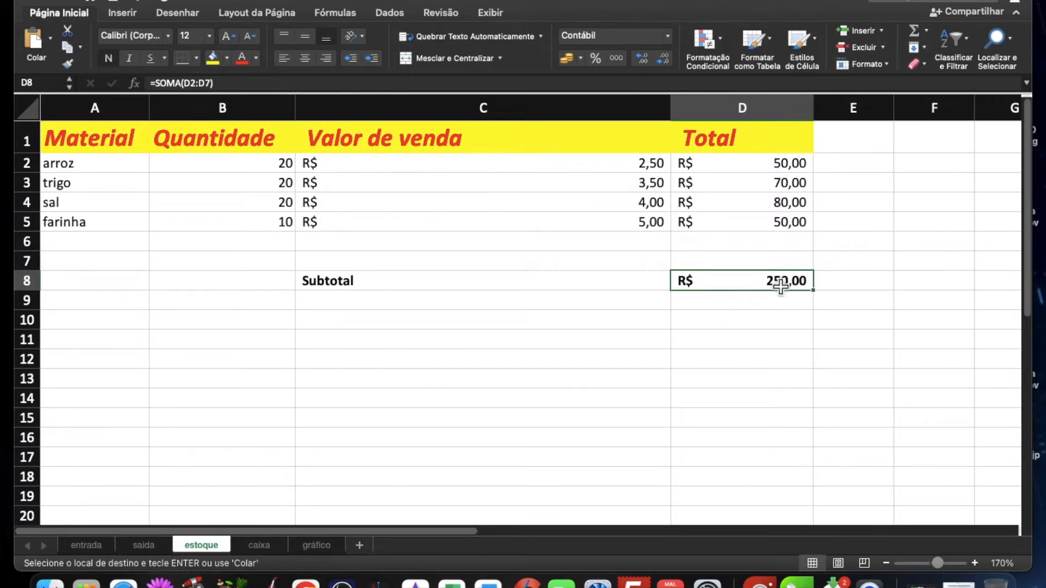
# Step: Calculate Saldo Futuro in B11 on caixa by adding Saldo Atual to the estoque Subtotal with =B8+estoque!D8
pyautogui.click(259, 545)
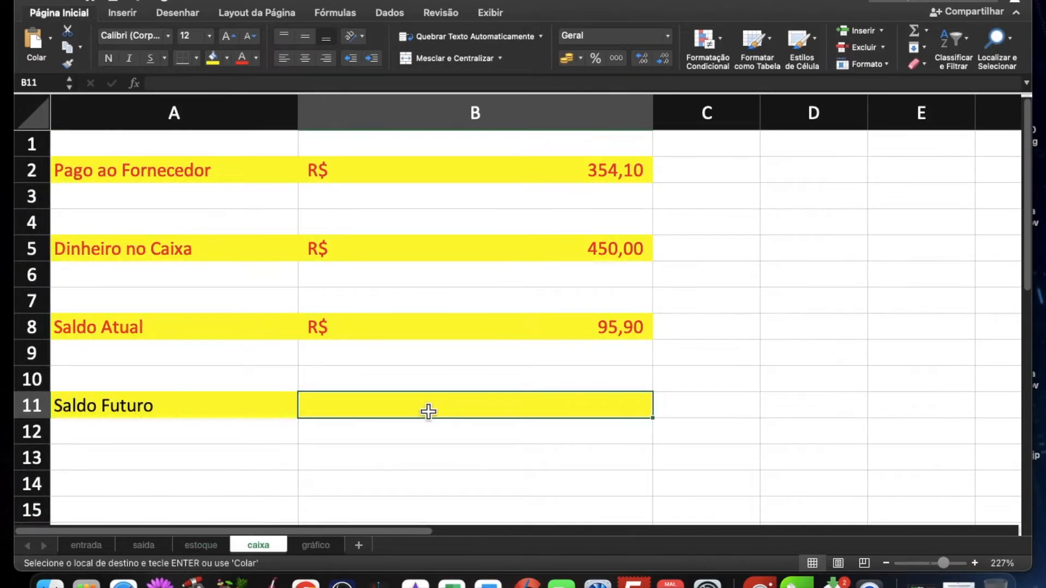
pyautogui.write('=')
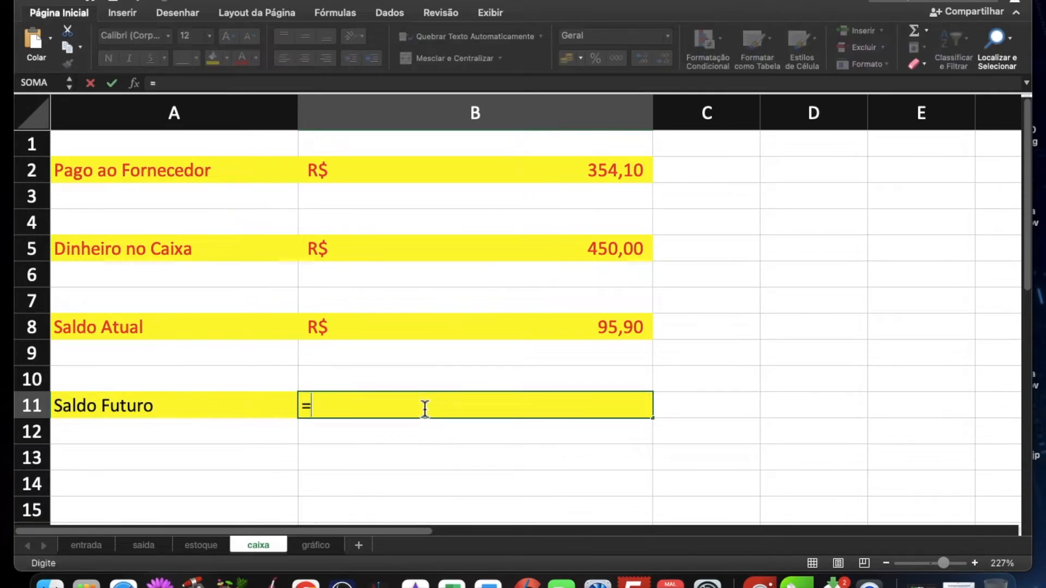
pyautogui.click(494, 330)
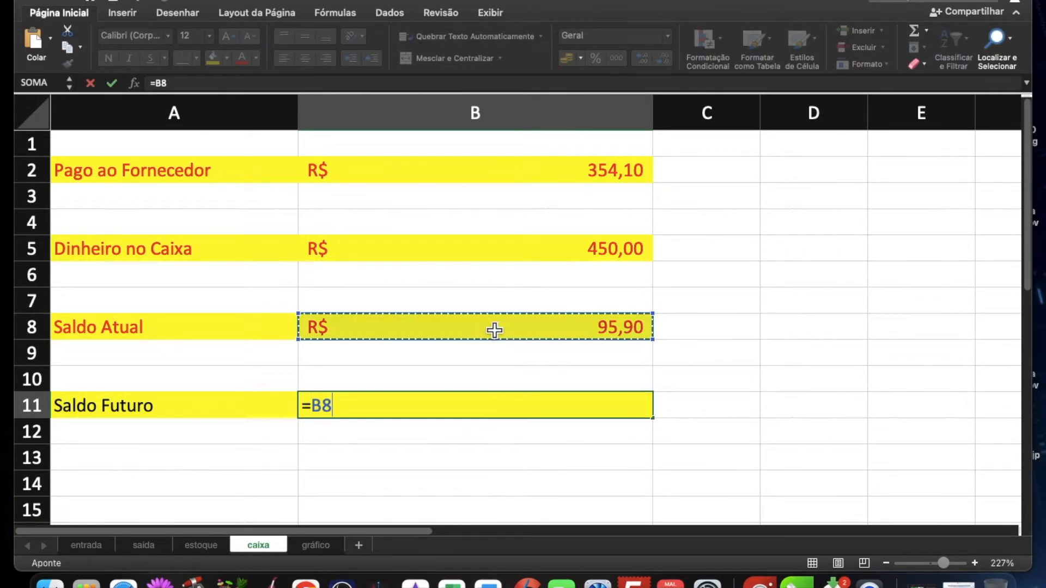
pyautogui.write('=')
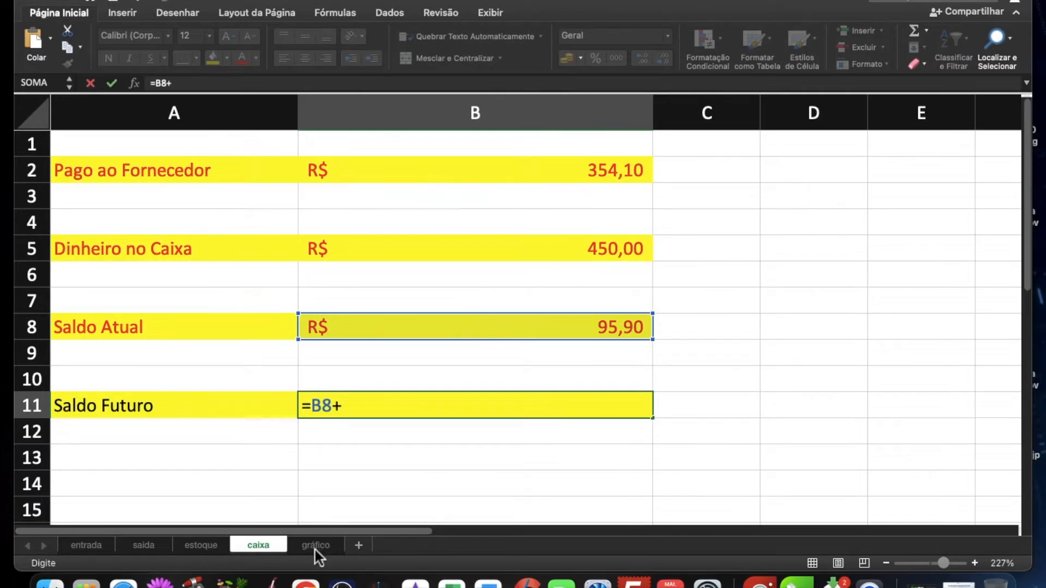
pyautogui.click(198, 548)
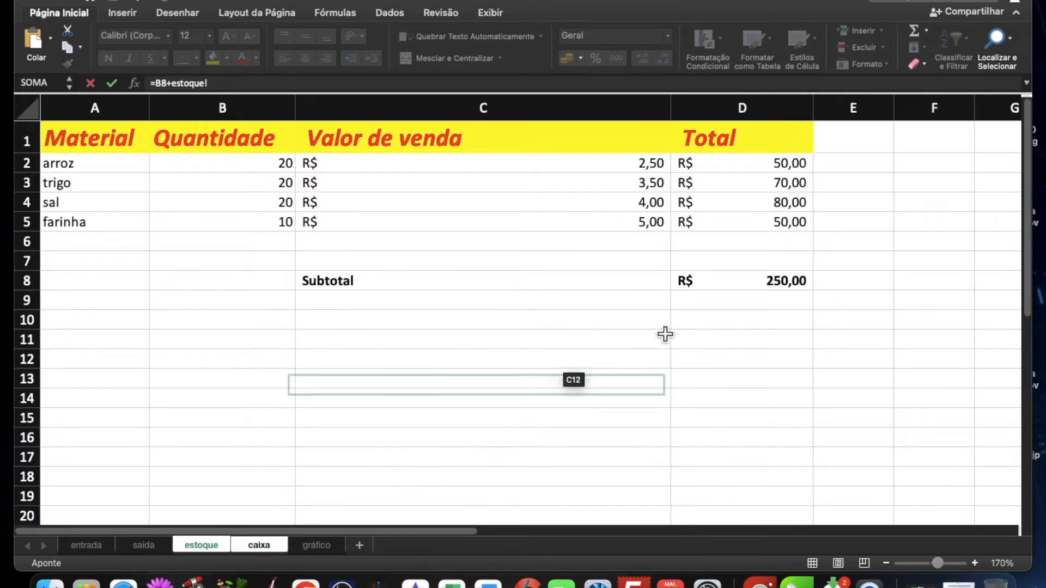
pyautogui.hscroll(1, 745, 293)
pyautogui.click(748, 289)
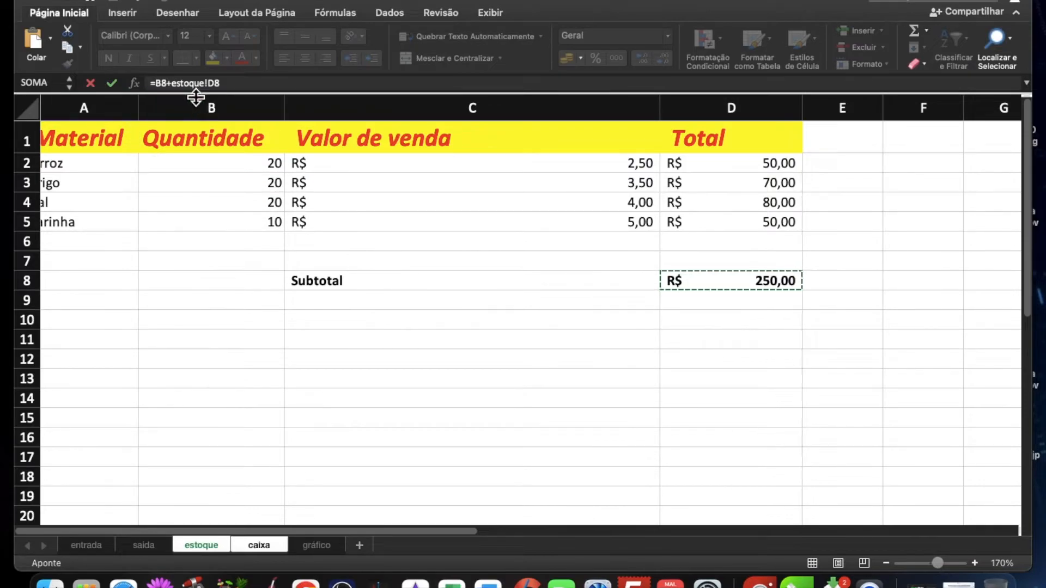
pyautogui.press('Return')
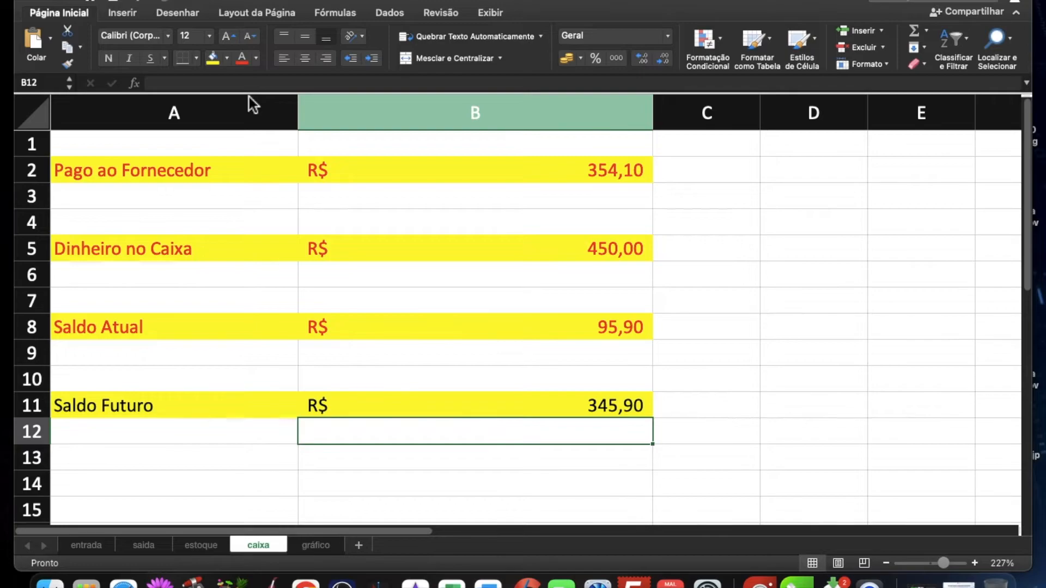
pyautogui.click(583, 411)
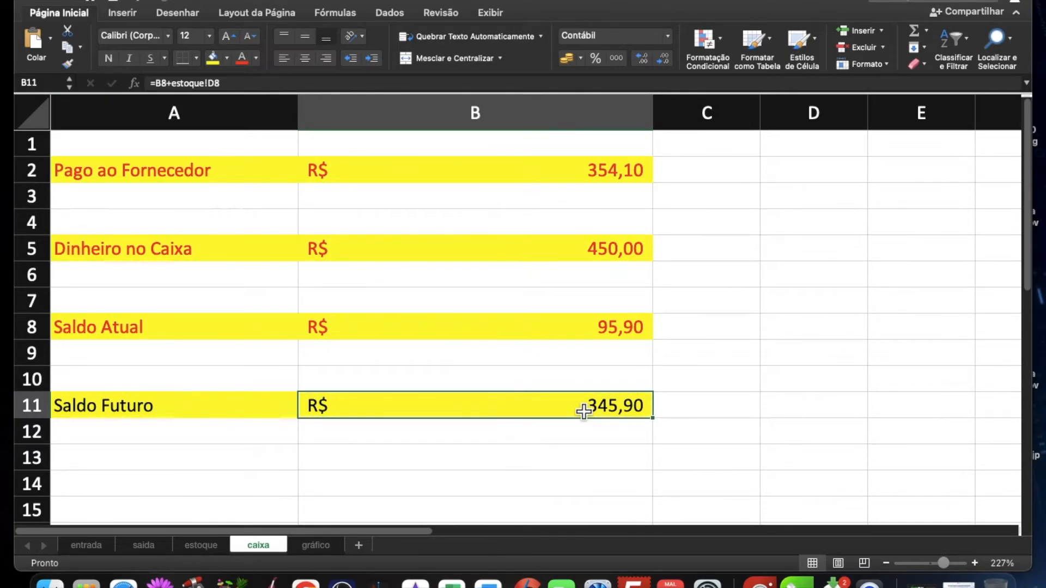
pyautogui.scroll(-5, 584, 411)
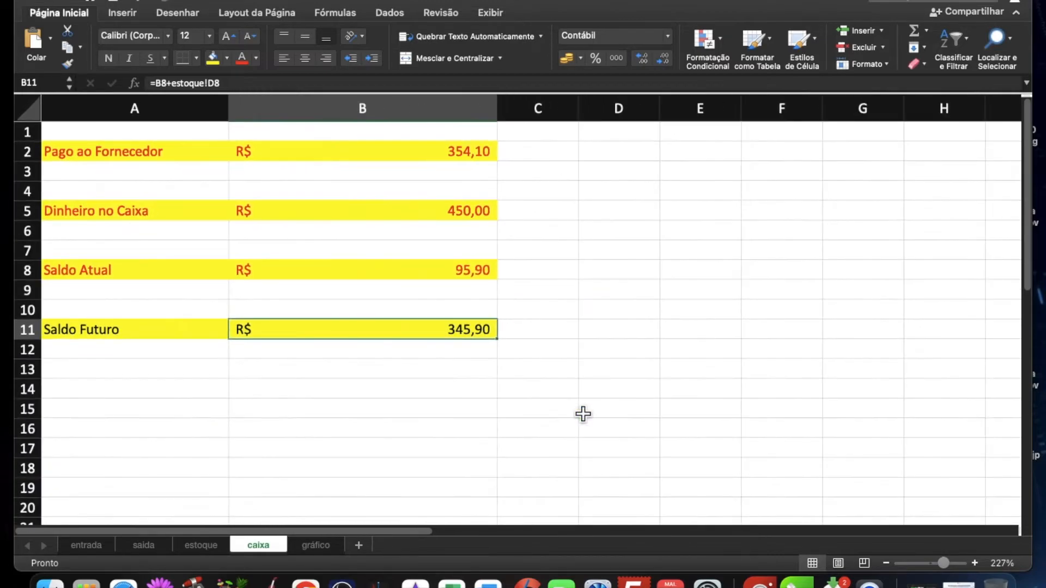
pyautogui.click(303, 354)
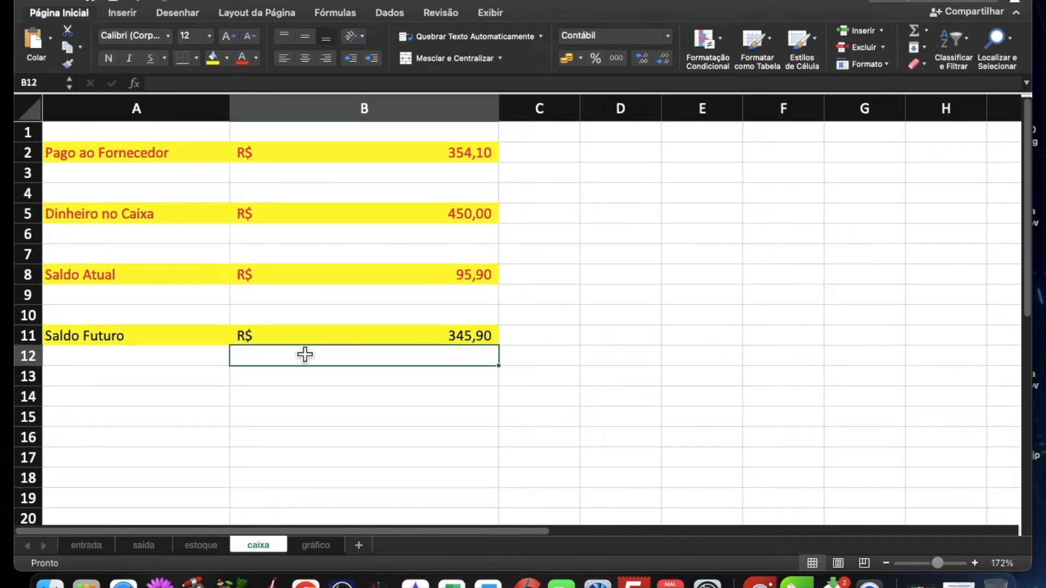
# Step: Set the Quantidade of arroz, trigo, sal and farinha on entrada to 100 each
pyautogui.click(100, 551)
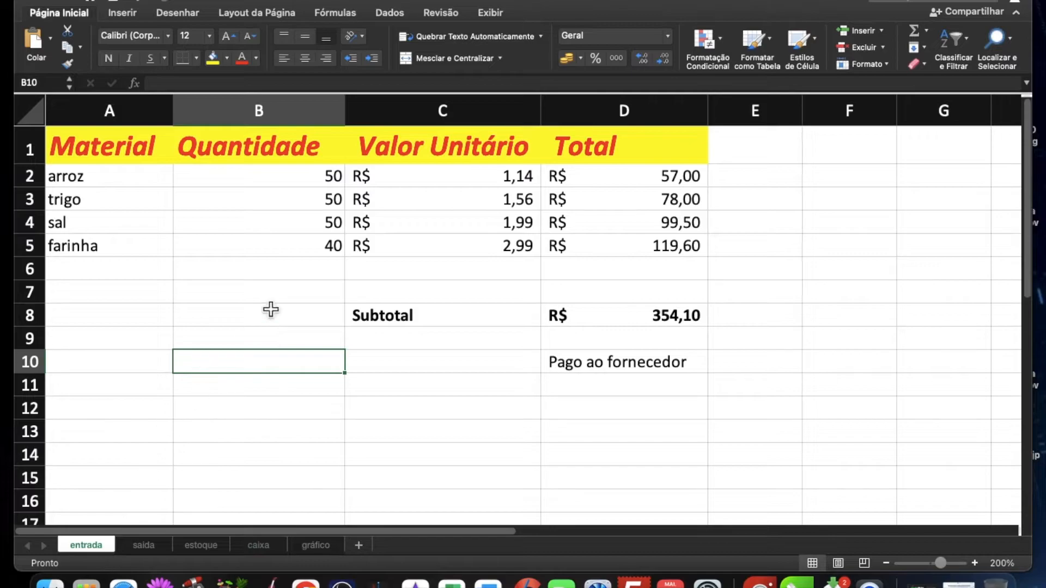
pyautogui.click(301, 178)
pyautogui.write('100')
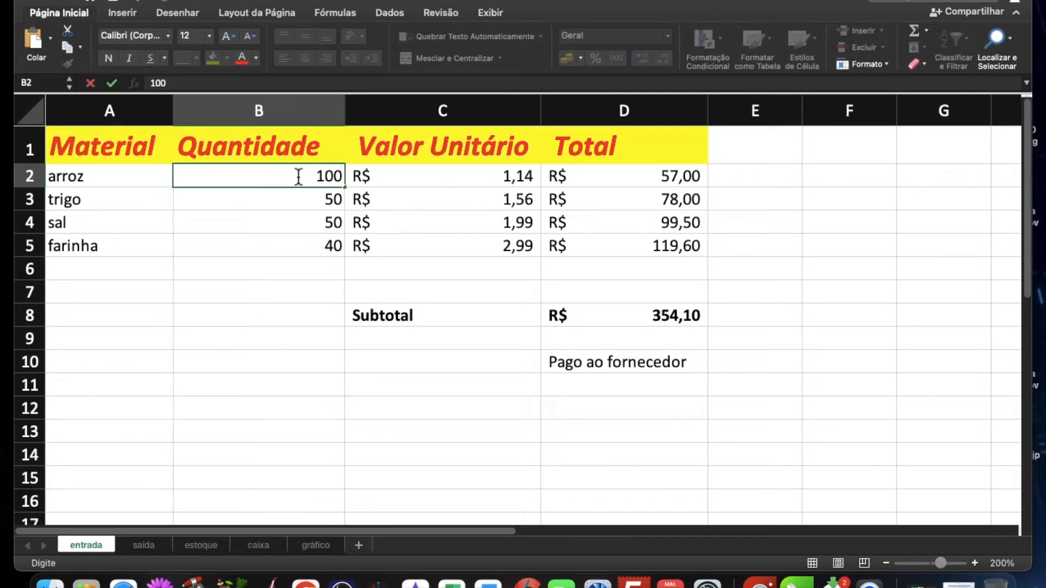
pyautogui.moveTo(350, 191); pyautogui.dragTo(319, 267)
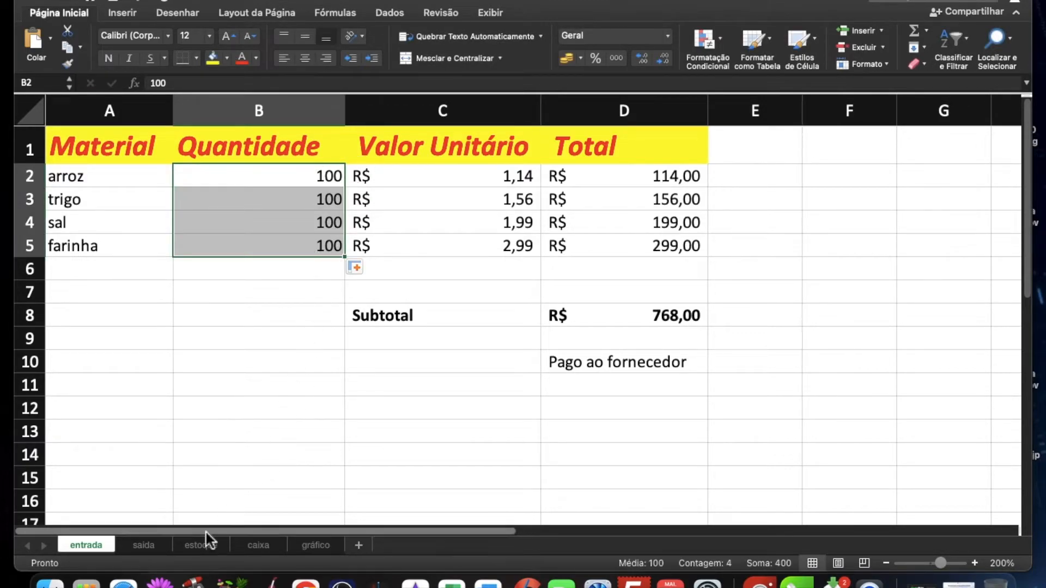
# Step: Set the Quantidade on saida to 80 for arroz, 70 for trigo, 50 for sal and 99 for farinha
pyautogui.click(152, 545)
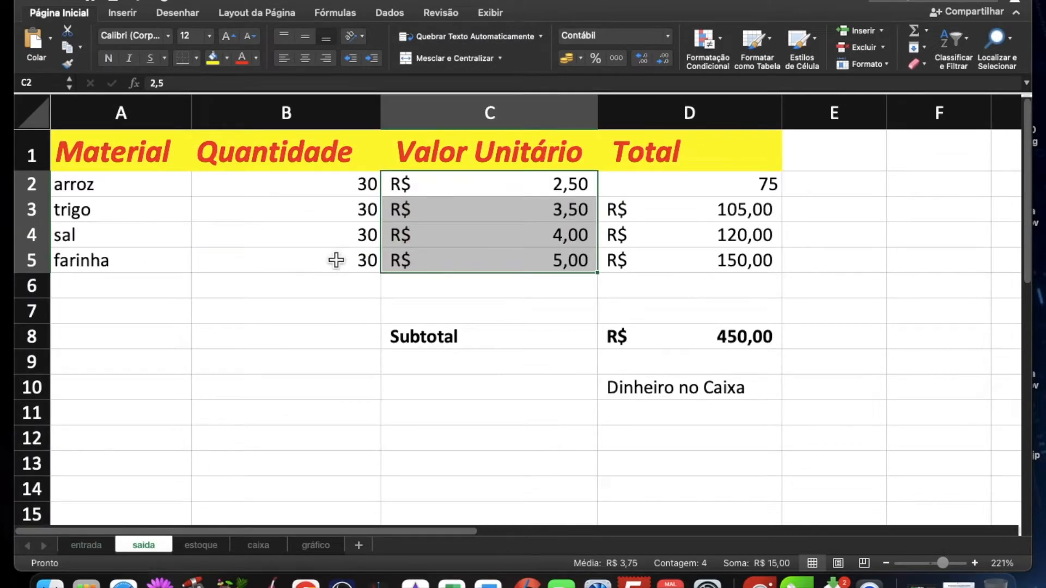
pyautogui.click(362, 187)
pyautogui.write('80')
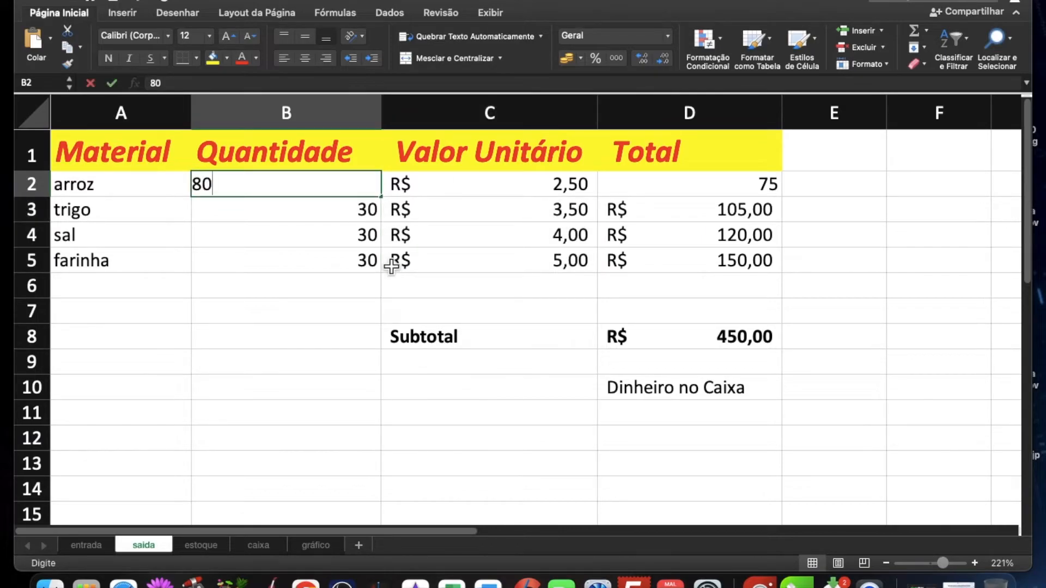
pyautogui.press('Return')
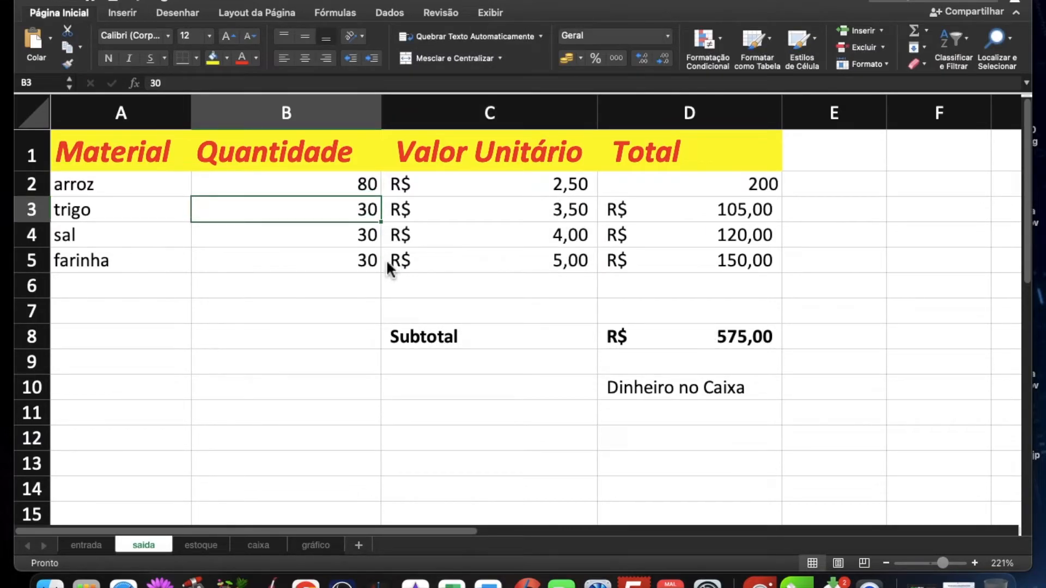
pyautogui.write('70')
pyautogui.press('Return')
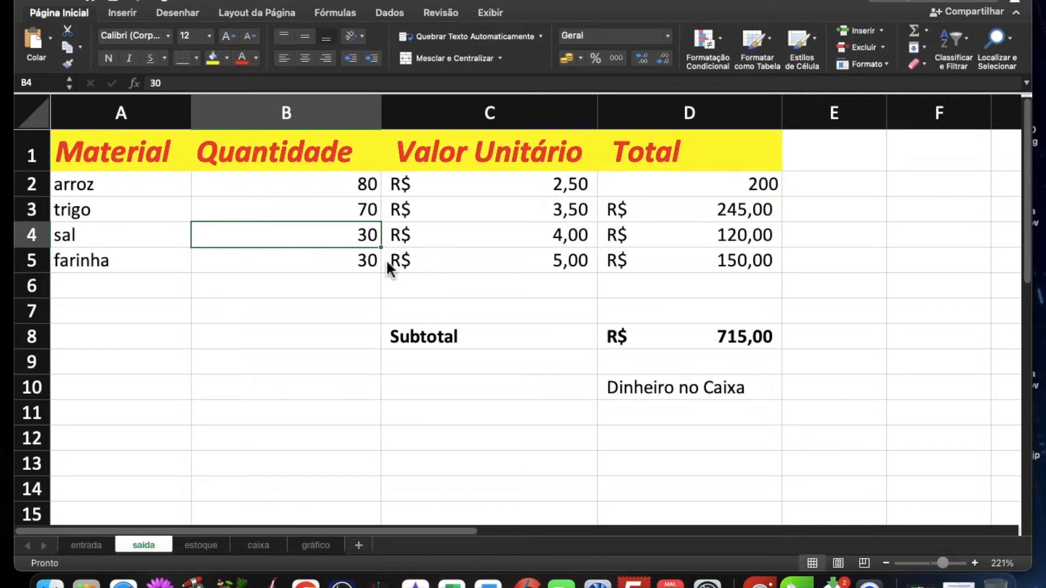
pyautogui.write('50')
pyautogui.press('Return')
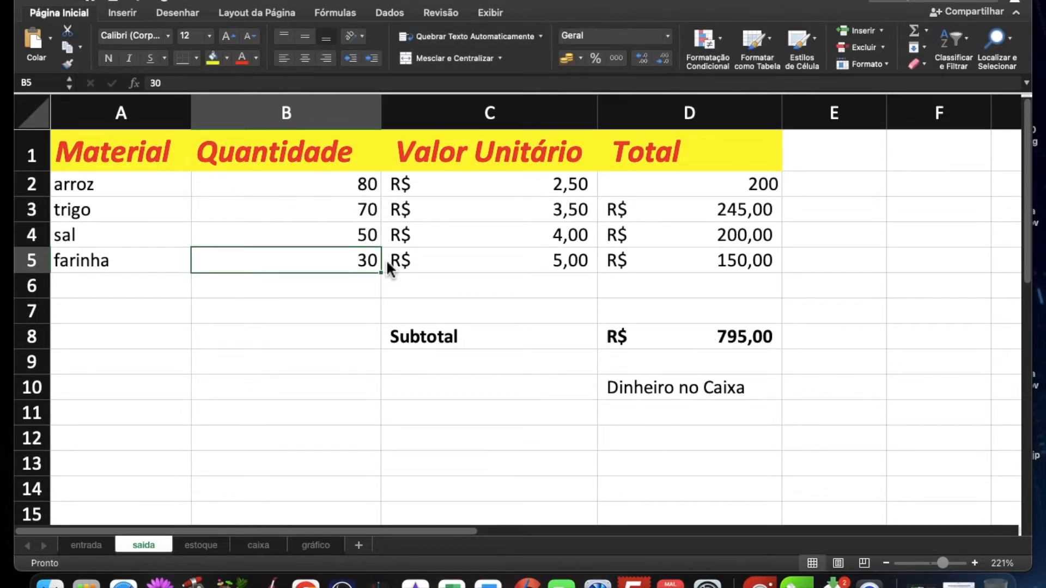
pyautogui.write('99')
pyautogui.press('Return')
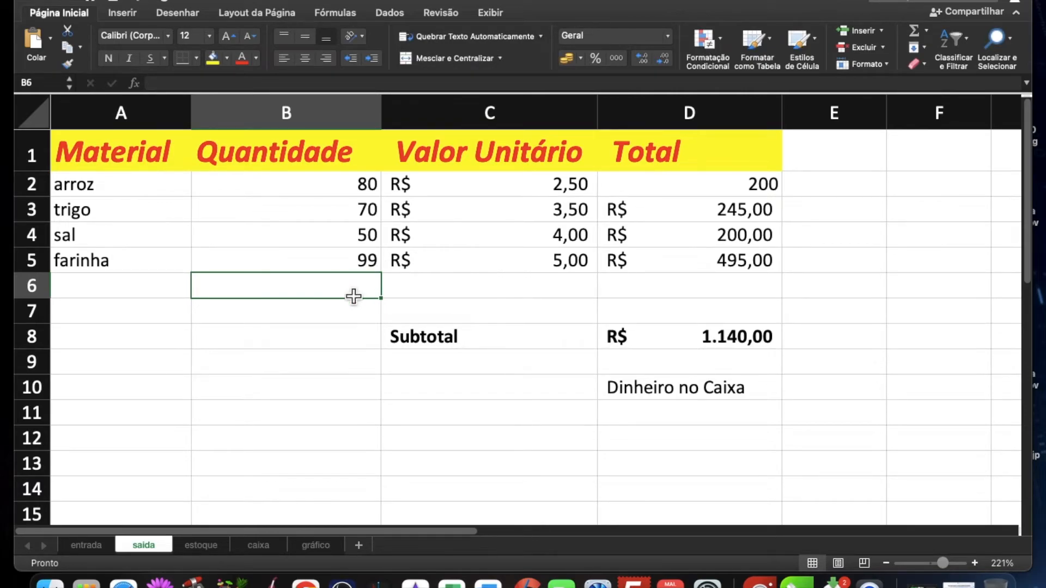
# Step: Examine the recalculated stock on estoque, the balances and formulas on caixa, and the totals on saida and entrada
pyautogui.click(199, 545)
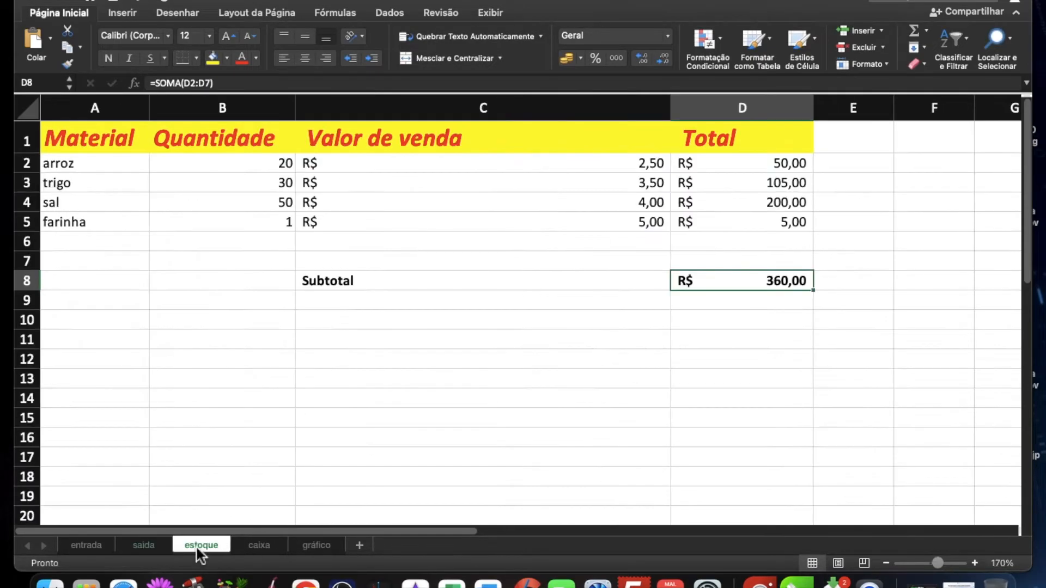
pyautogui.hscroll(1, 243, 235)
pyautogui.hscroll(-1, 236, 231)
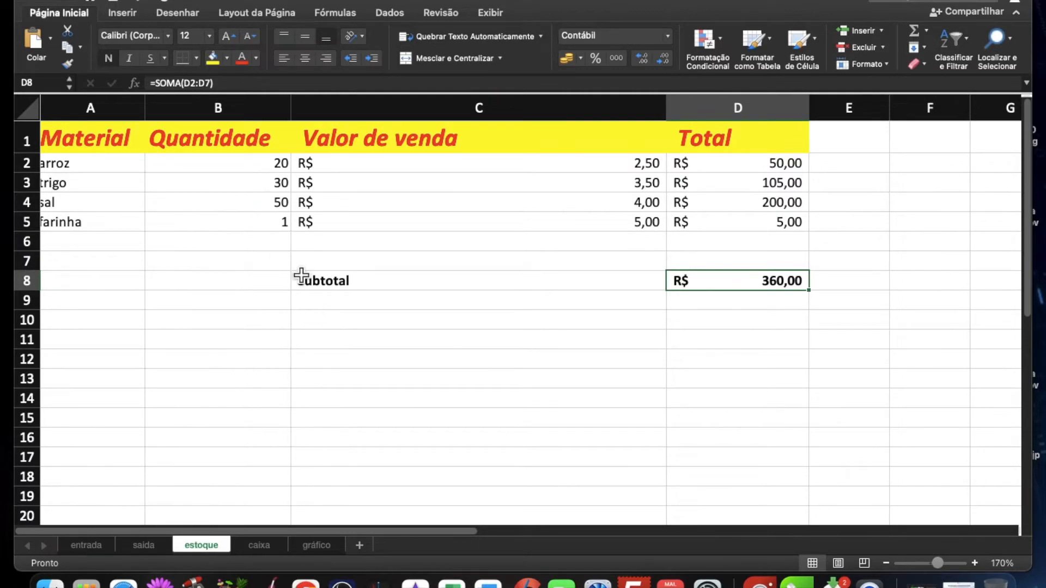
pyautogui.click(254, 547)
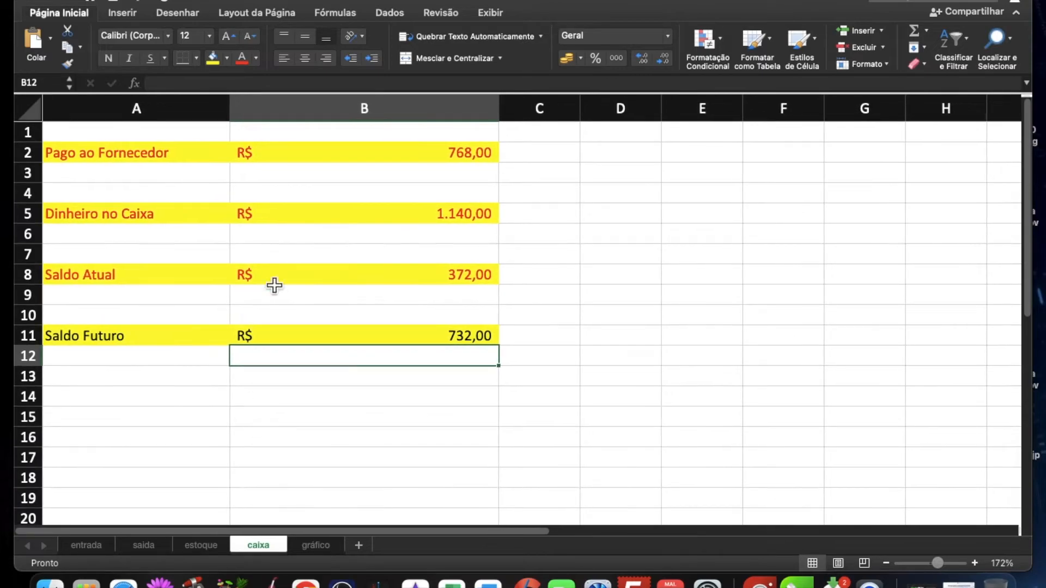
pyautogui.click(423, 154)
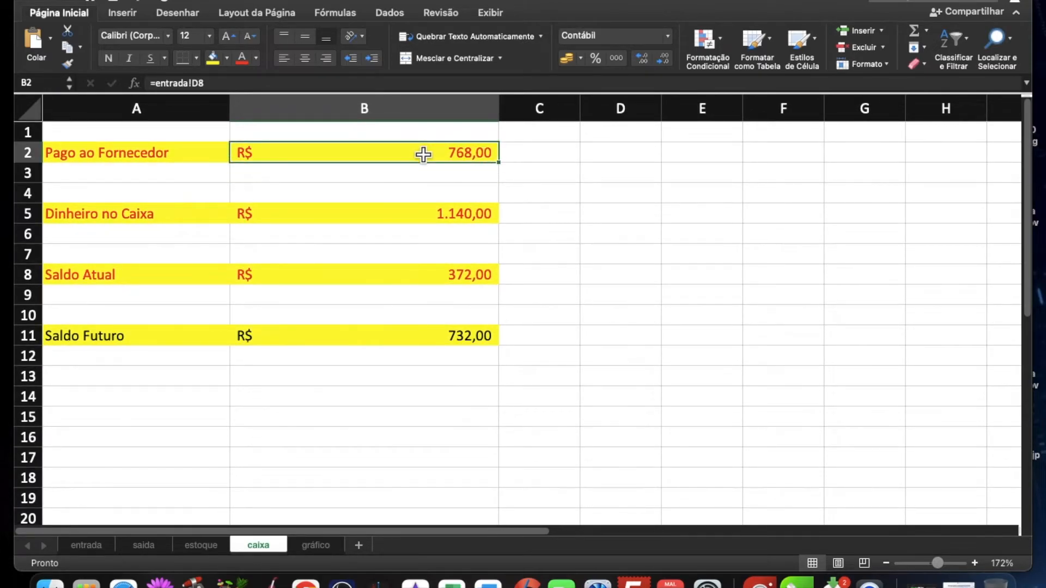
pyautogui.click(410, 232)
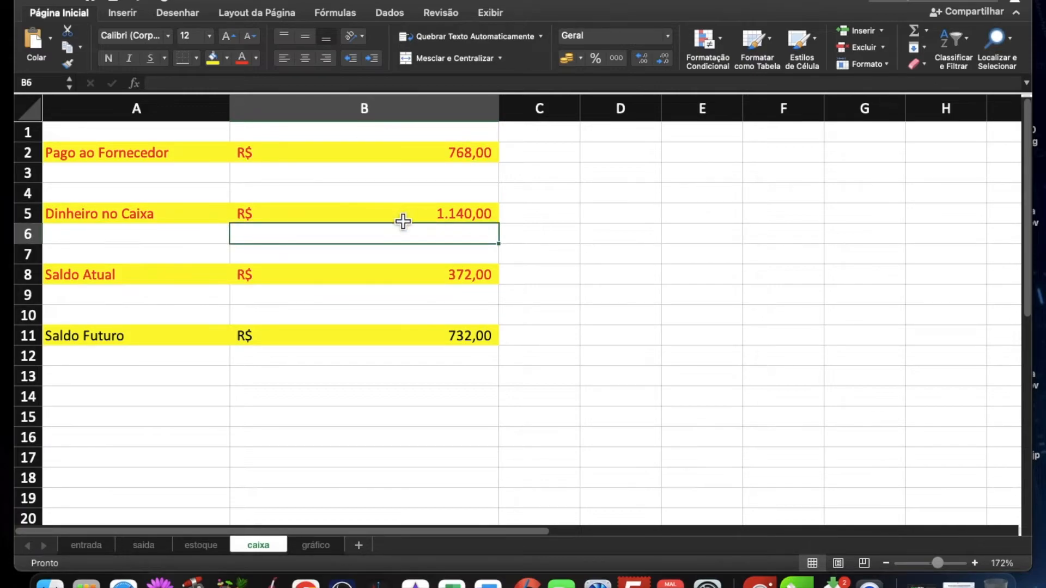
pyautogui.click(403, 220)
pyautogui.click(369, 282)
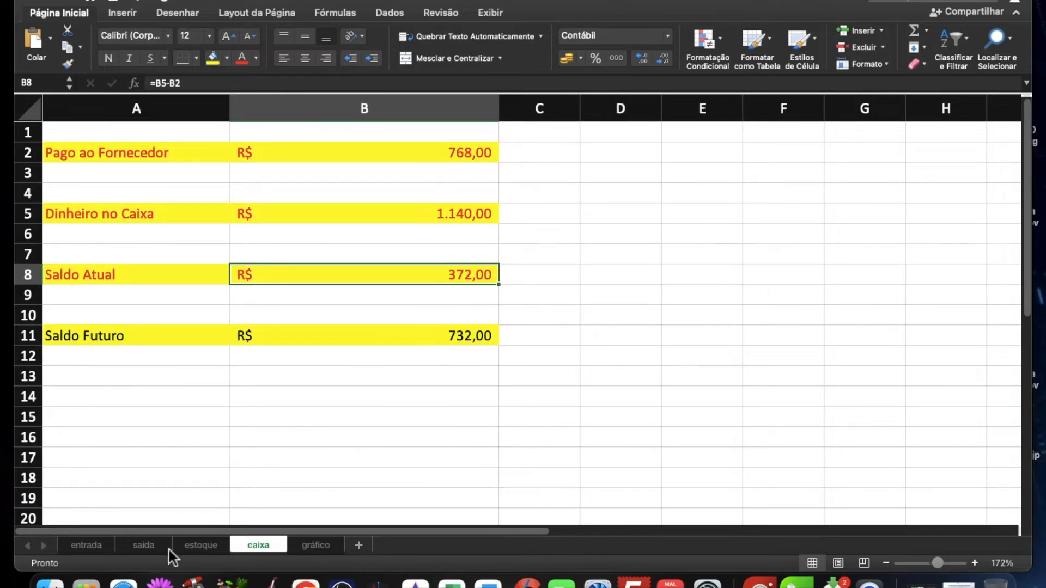
pyautogui.click(143, 546)
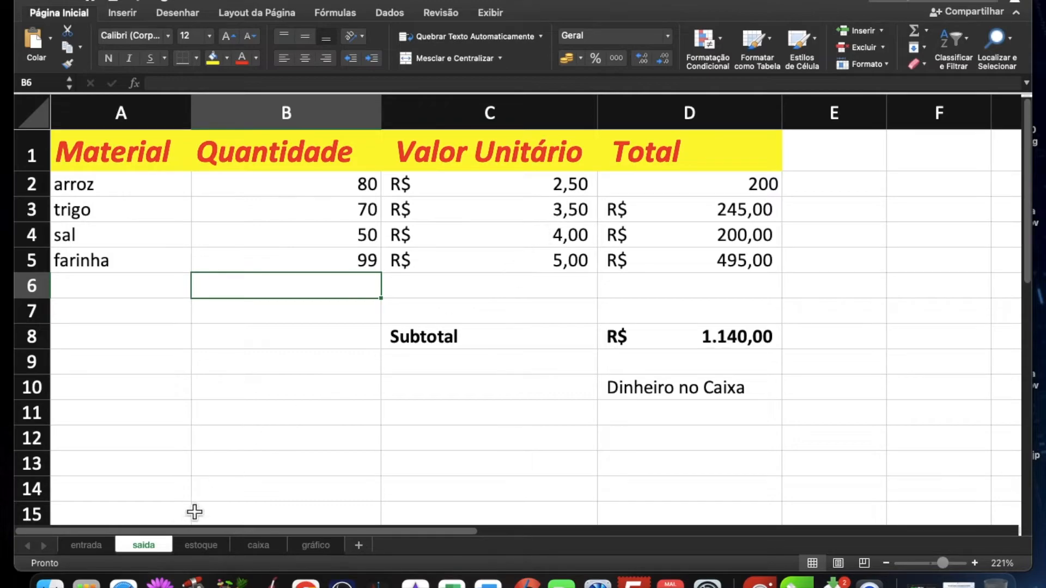
pyautogui.click(96, 547)
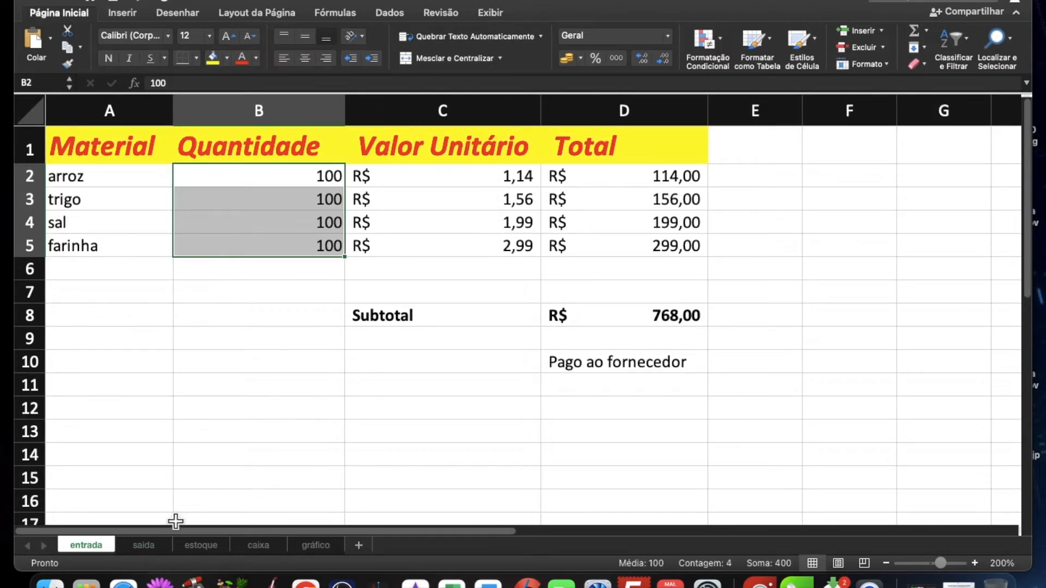
# Step: Set the Valor Unitário on saida to 8 for arroz, 10 for trigo, 12 for sal and 9 for farinha
pyautogui.click(145, 546)
pyautogui.click(534, 193)
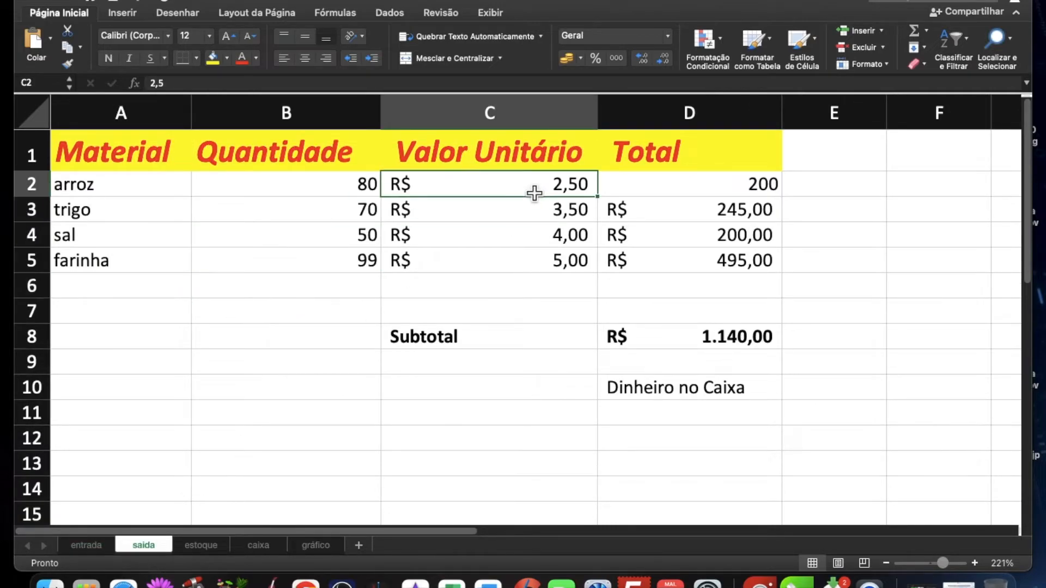
pyautogui.write('8')
pyautogui.press('Return')
pyautogui.write('10')
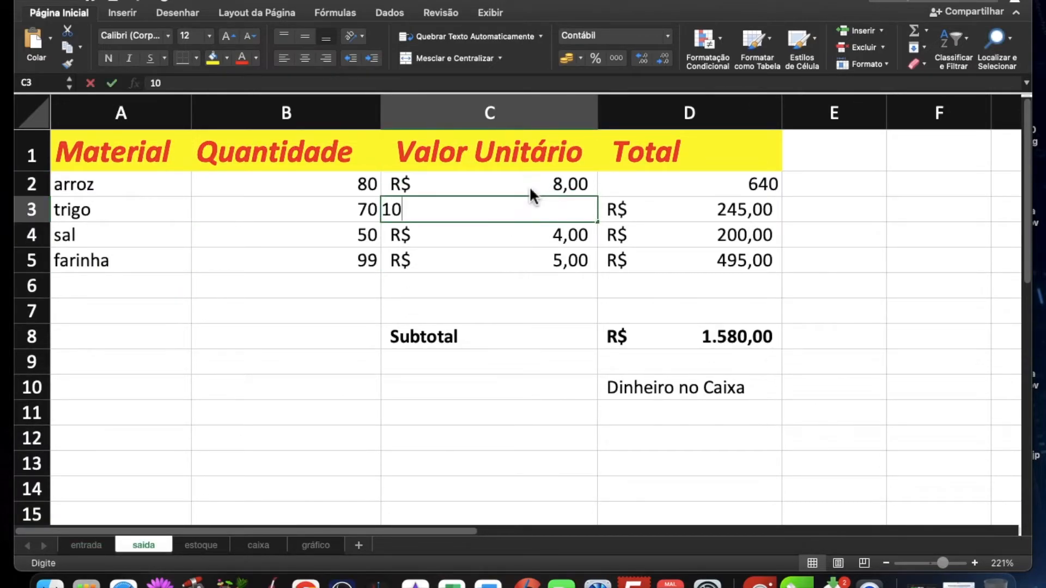
pyautogui.press('Return')
pyautogui.write('12')
pyautogui.press('Return')
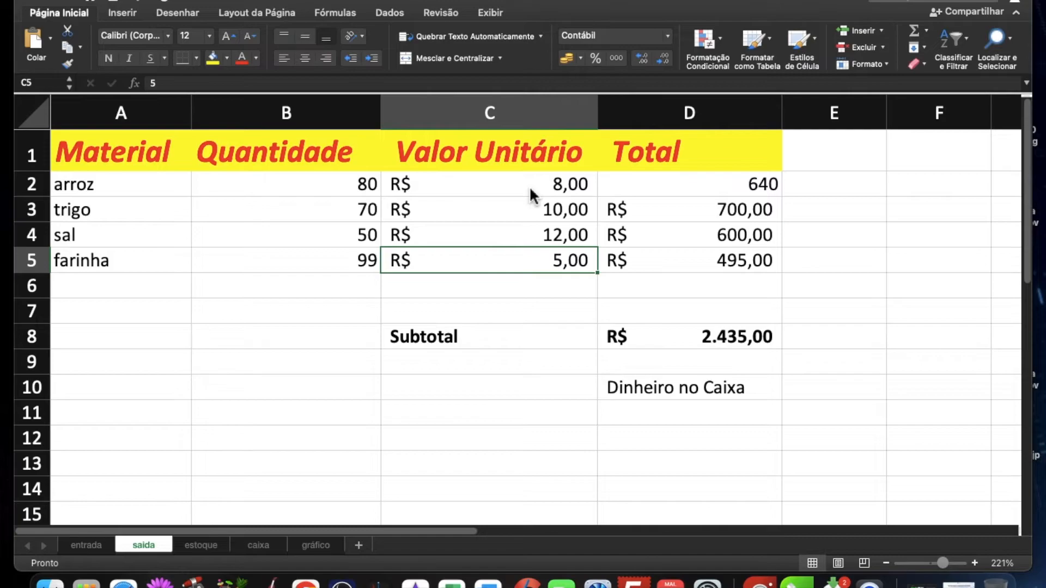
pyautogui.write('9')
pyautogui.press('Return')
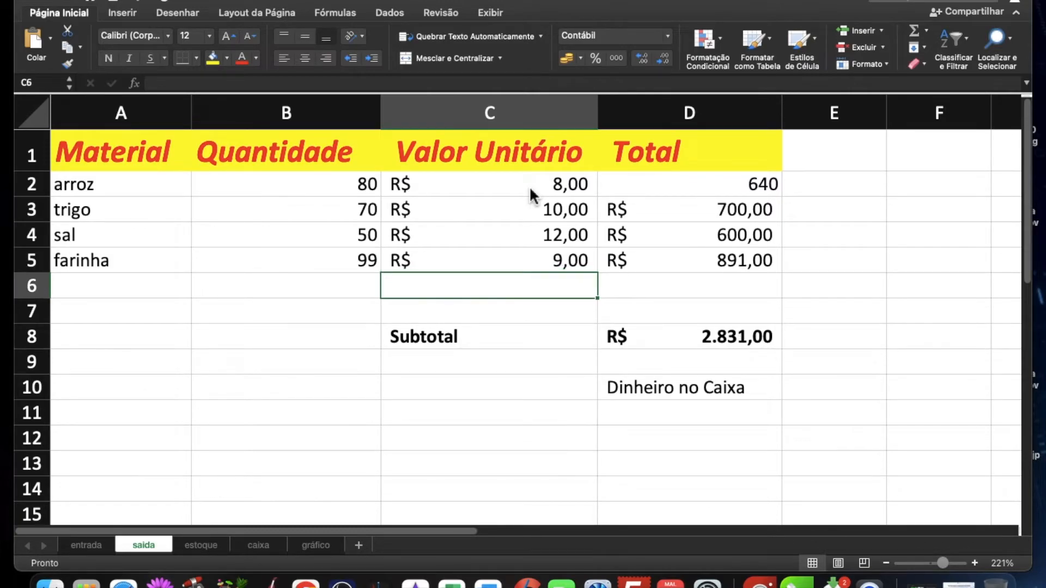
# Step: Increase the font size of the Saldo Futuro label and amount on caixa to 18
pyautogui.click(254, 545)
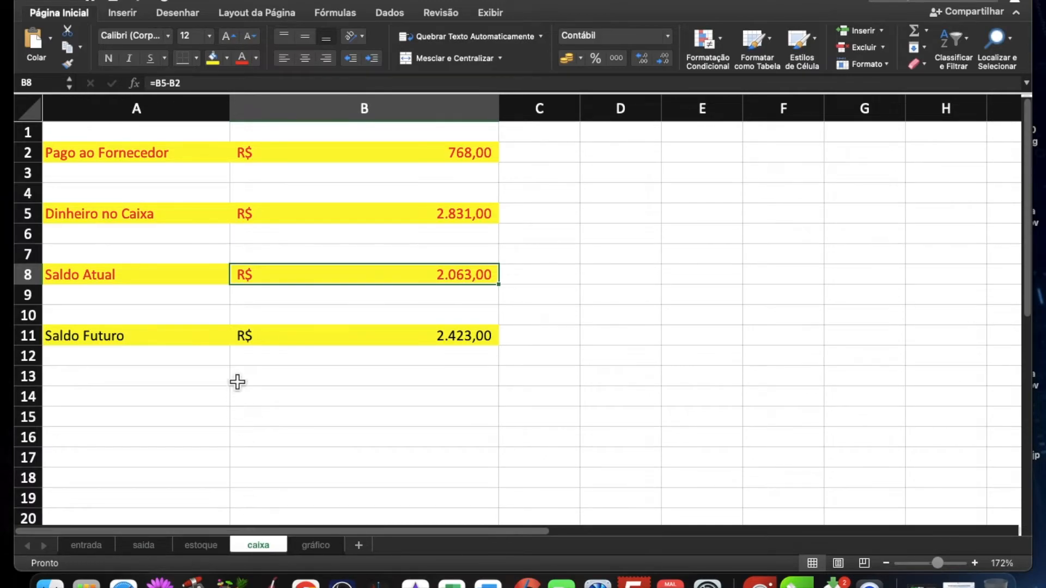
pyautogui.click(184, 343)
pyautogui.moveTo(187, 344); pyautogui.dragTo(246, 338)
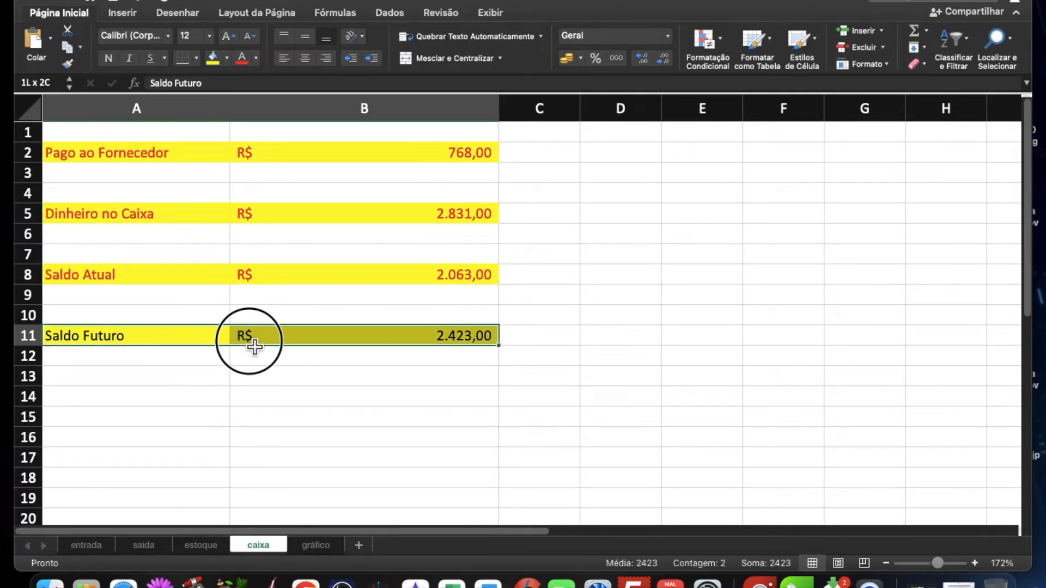
pyautogui.click(229, 36)
pyautogui.click(230, 33)
pyautogui.click(231, 34)
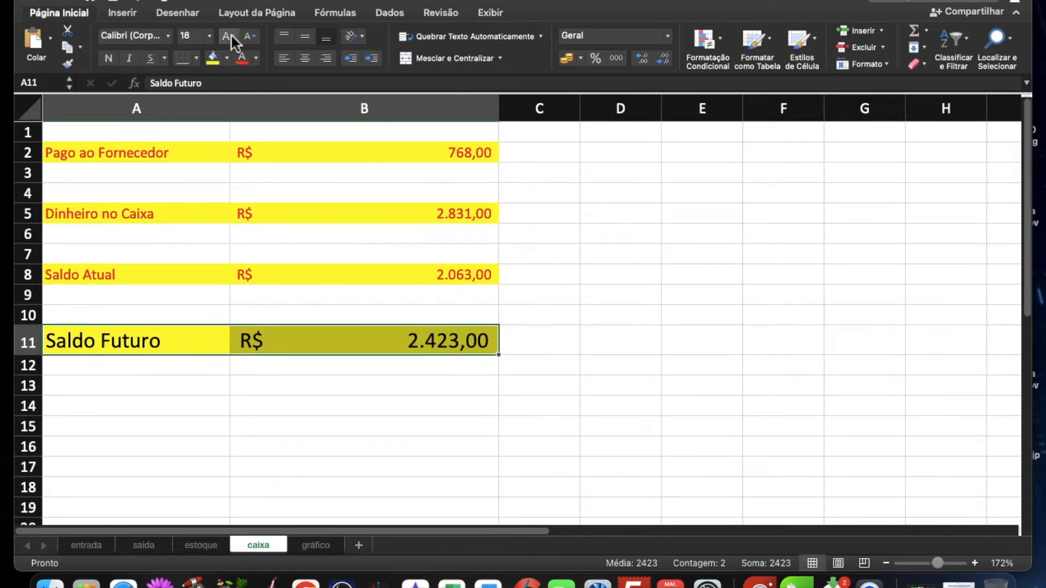
pyautogui.click(298, 480)
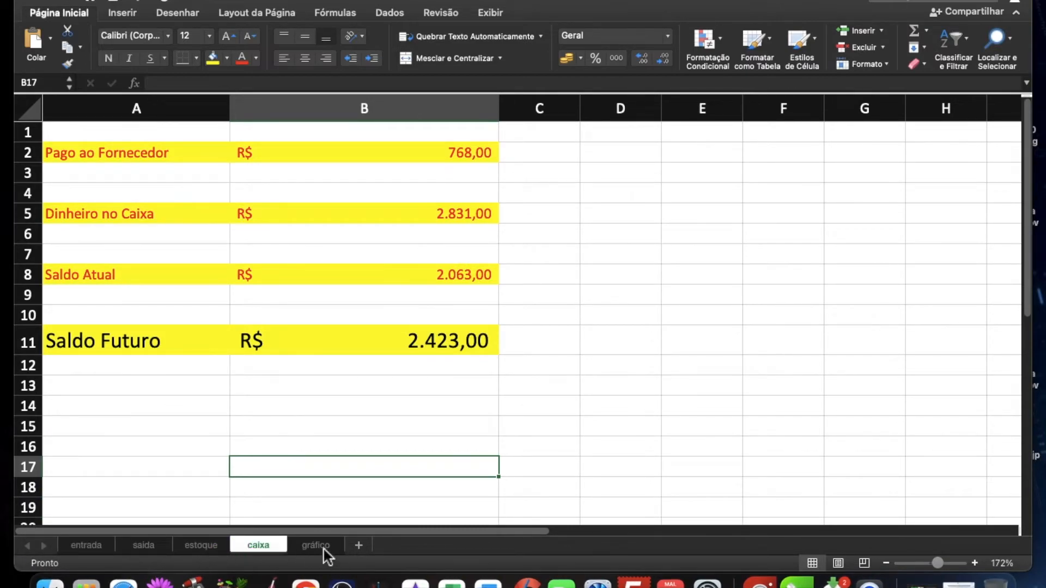
# Step: Review entrada and saida, narrow the Valor de venda column on estoque, and inspect the Quantidade formula for arroz
pyautogui.click(97, 547)
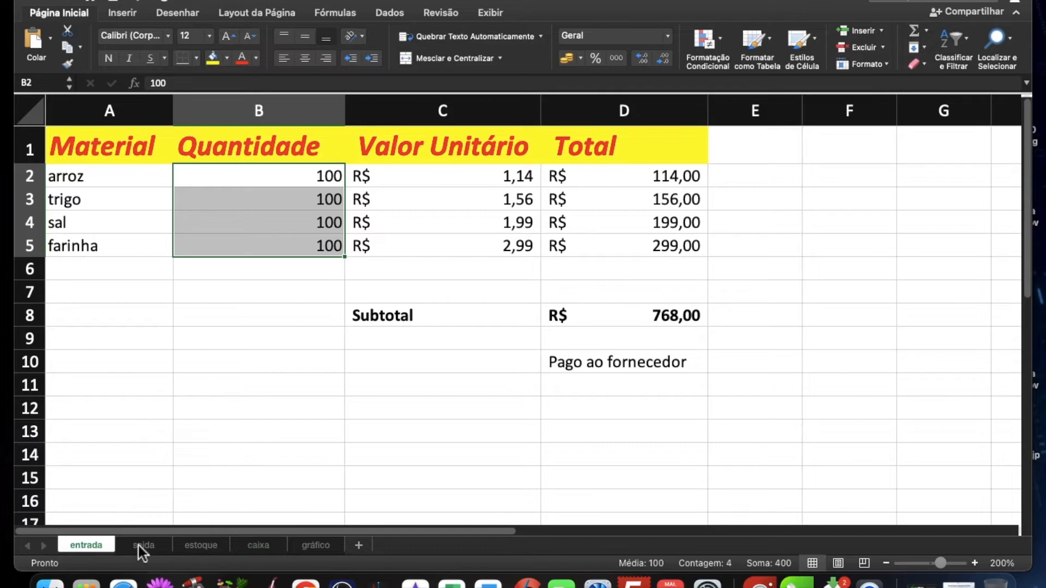
pyautogui.click(145, 393)
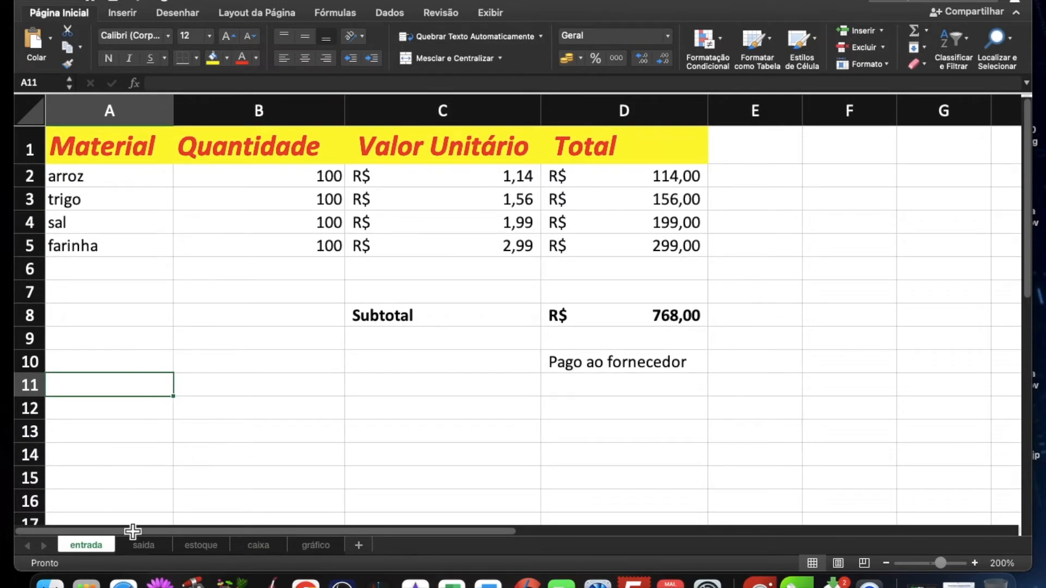
pyautogui.click(143, 545)
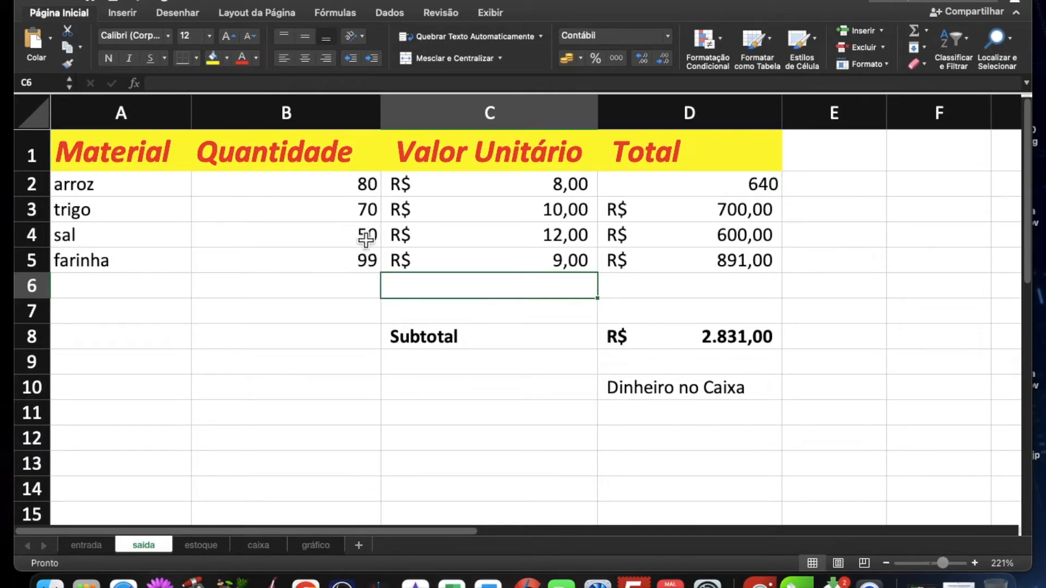
pyautogui.click(198, 549)
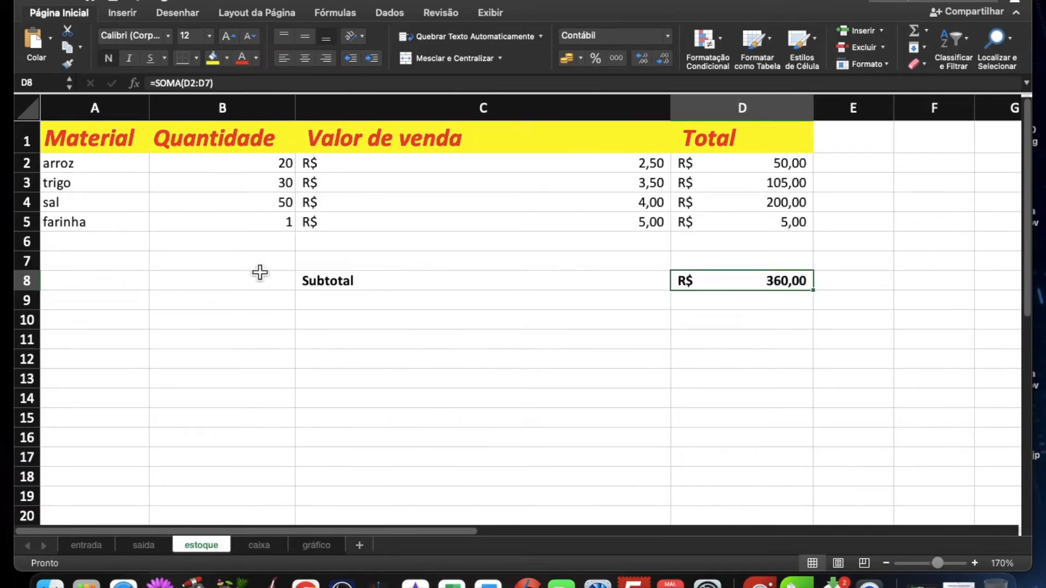
pyautogui.scroll(3, 260, 266)
pyautogui.scroll(2, 260, 266)
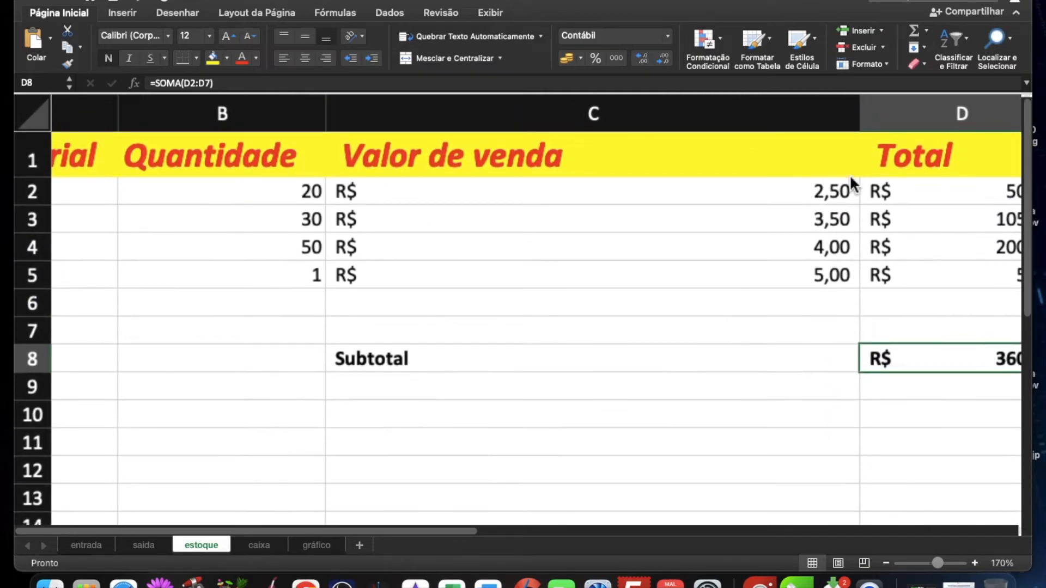
pyautogui.scroll(3, 849, 168)
pyautogui.moveTo(950, 118); pyautogui.dragTo(703, 146)
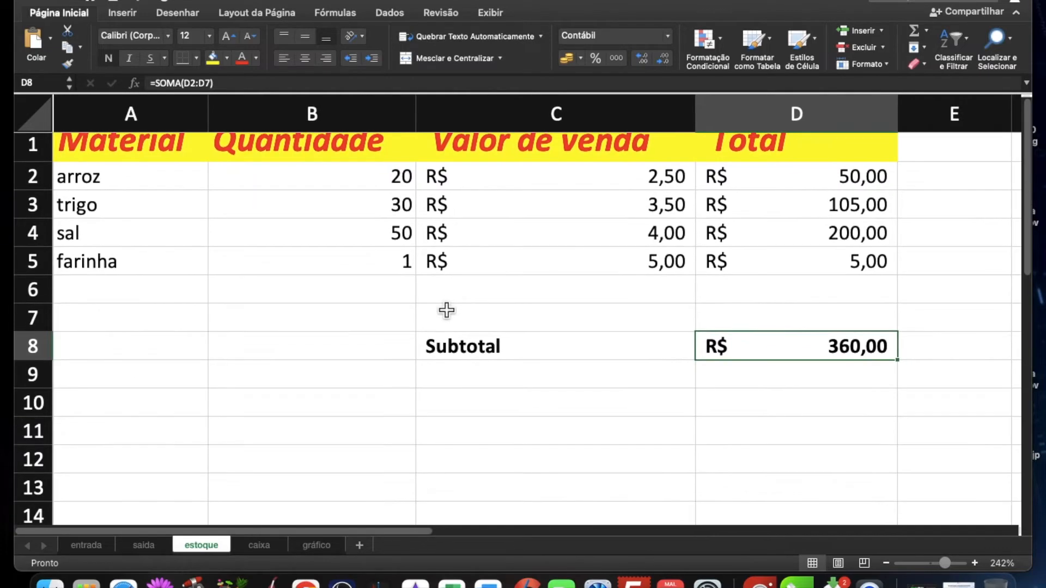
pyautogui.click(345, 207)
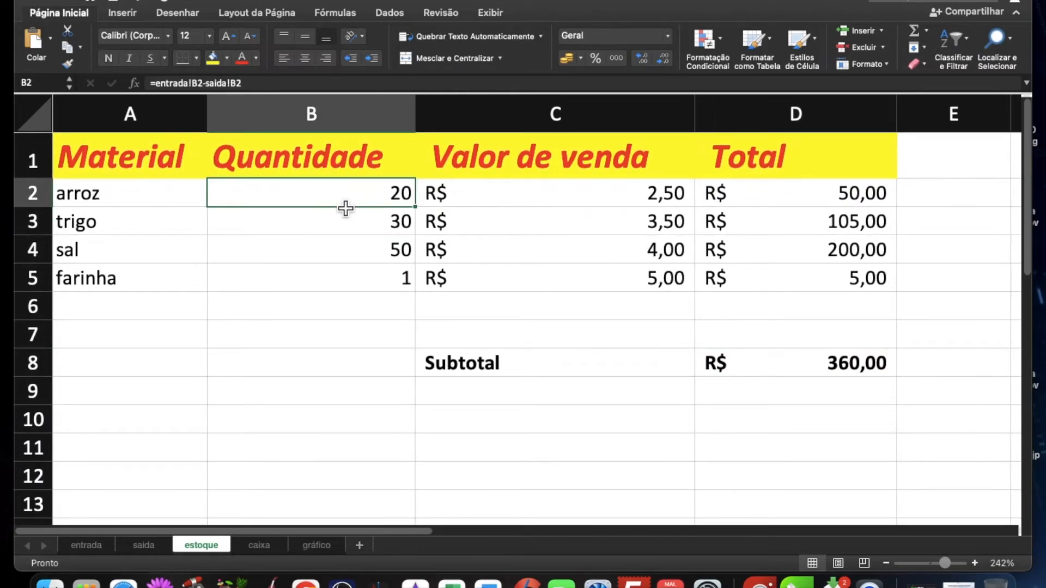
pyautogui.doubleClick(342, 206)
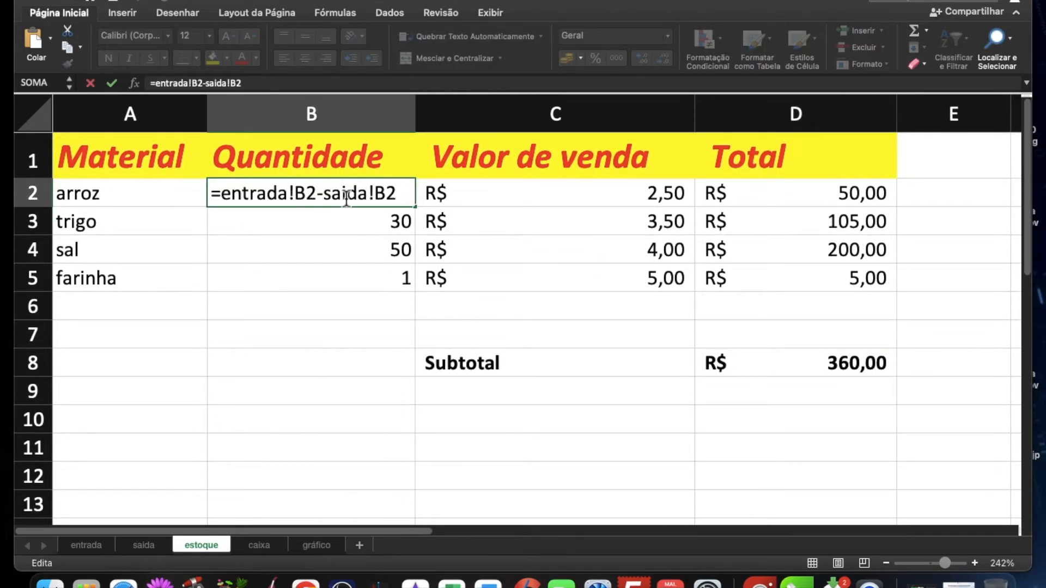
pyautogui.press('Return')
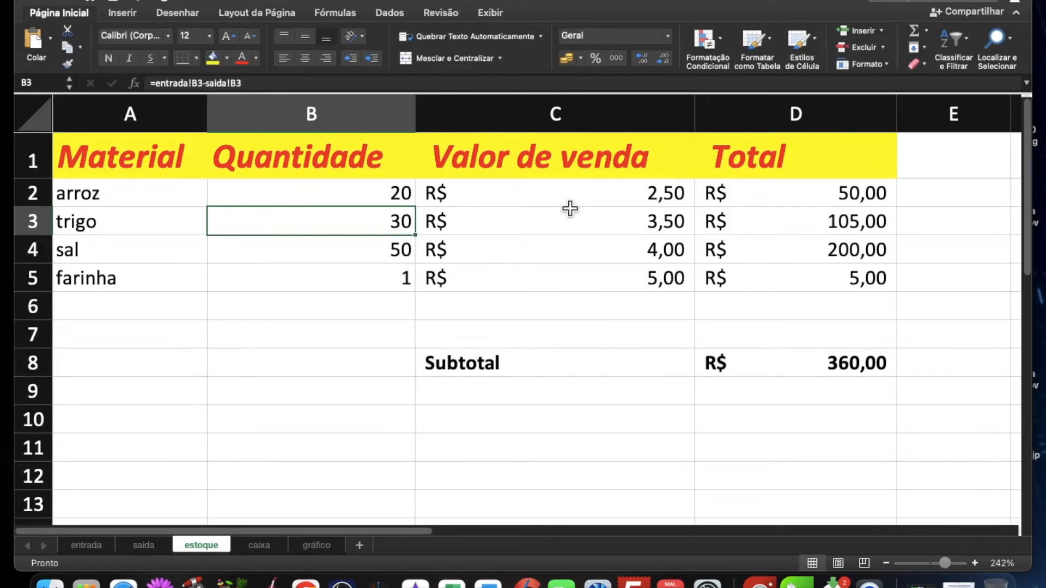
# Step: Clear the Valor de venda of arroz, trigo, sal and farinha on estoque
pyautogui.click(570, 207)
pyautogui.moveTo(564, 205); pyautogui.dragTo(555, 287)
pyautogui.press('Delete')
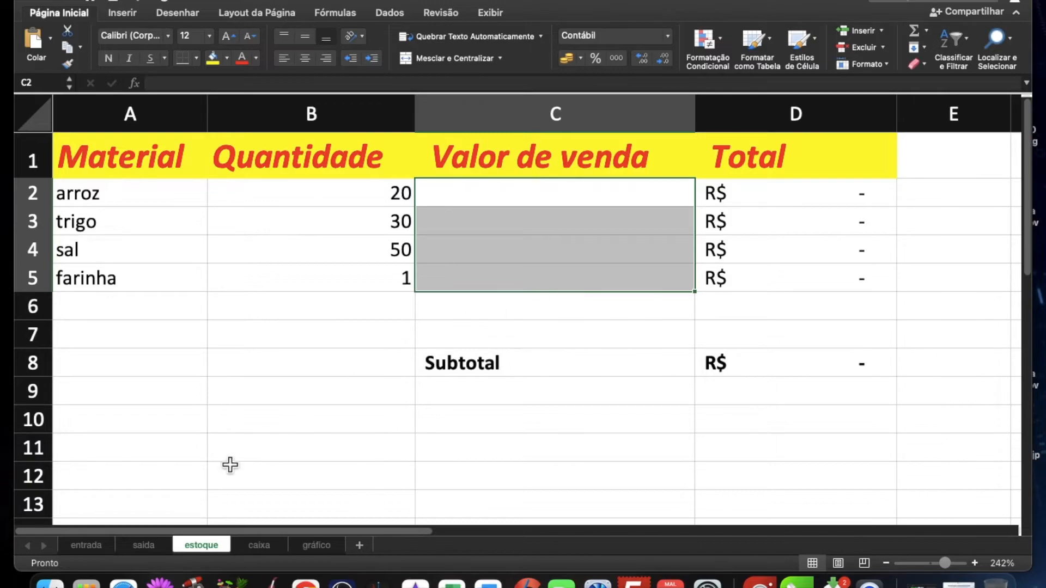
# Step: Copy the four Valor Unitário amounts from saida into Valor de venda on estoque, and check the balances on caixa
pyautogui.click(143, 546)
pyautogui.moveTo(535, 190); pyautogui.dragTo(528, 266)
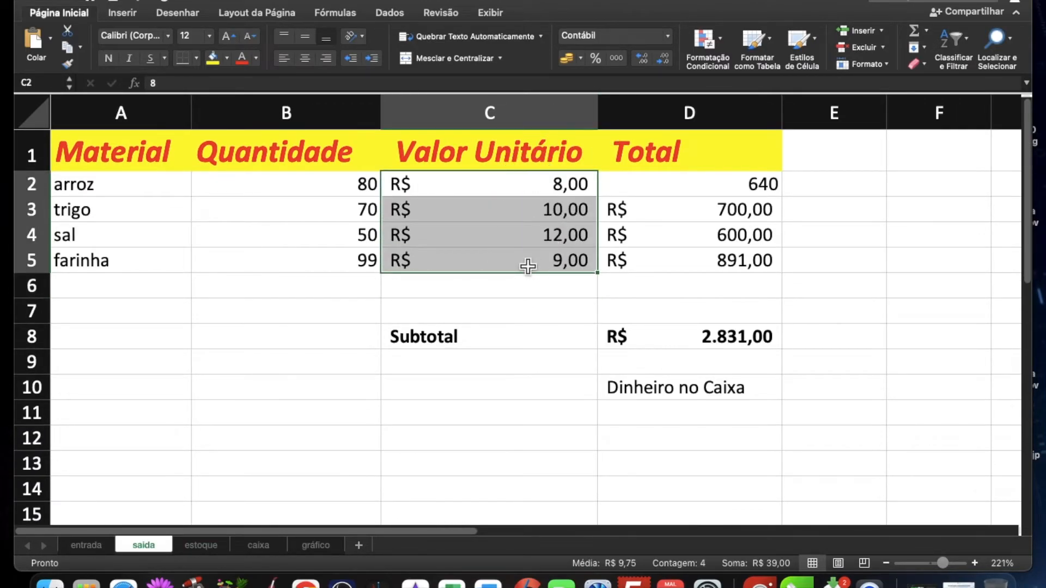
pyautogui.press('super+c')
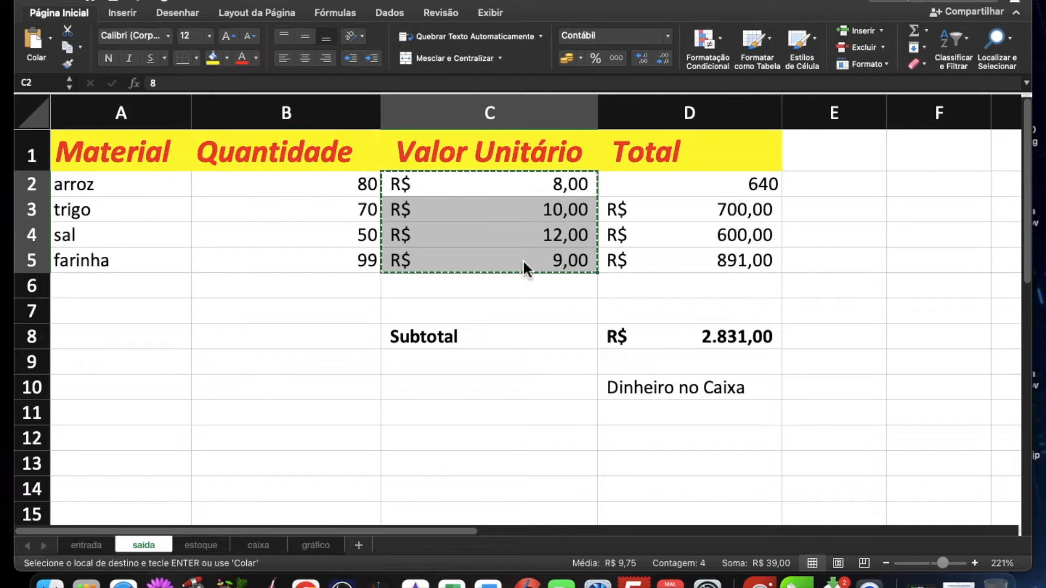
pyautogui.click(200, 547)
pyautogui.click(549, 201)
pyautogui.press('super+v')
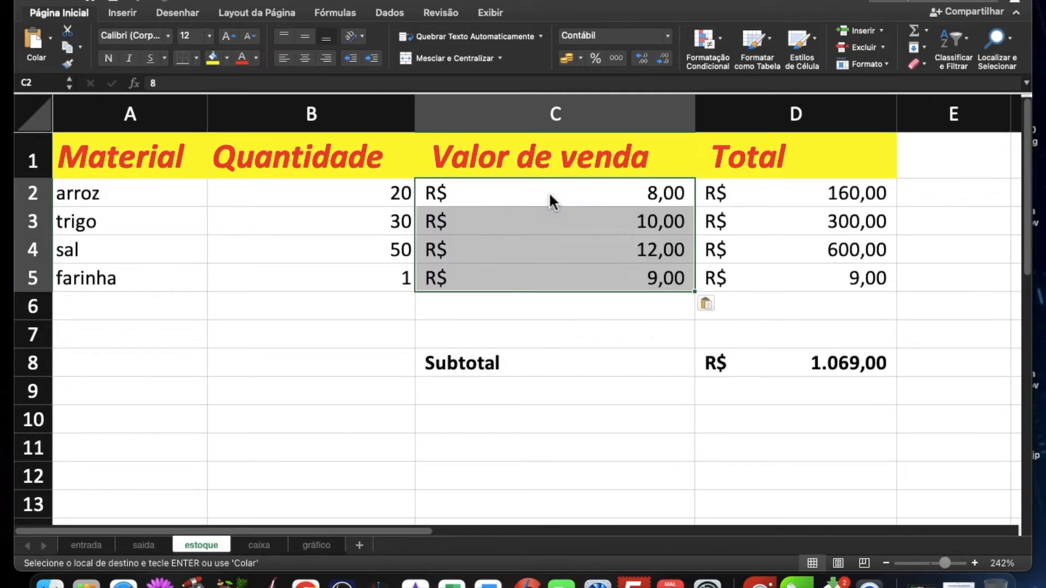
pyautogui.click(567, 344)
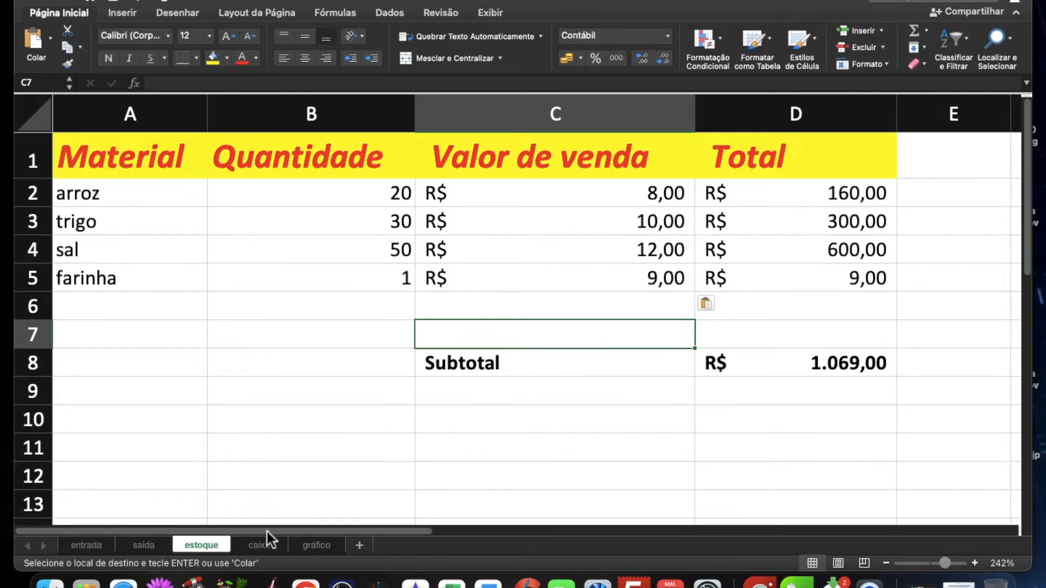
pyautogui.click(251, 547)
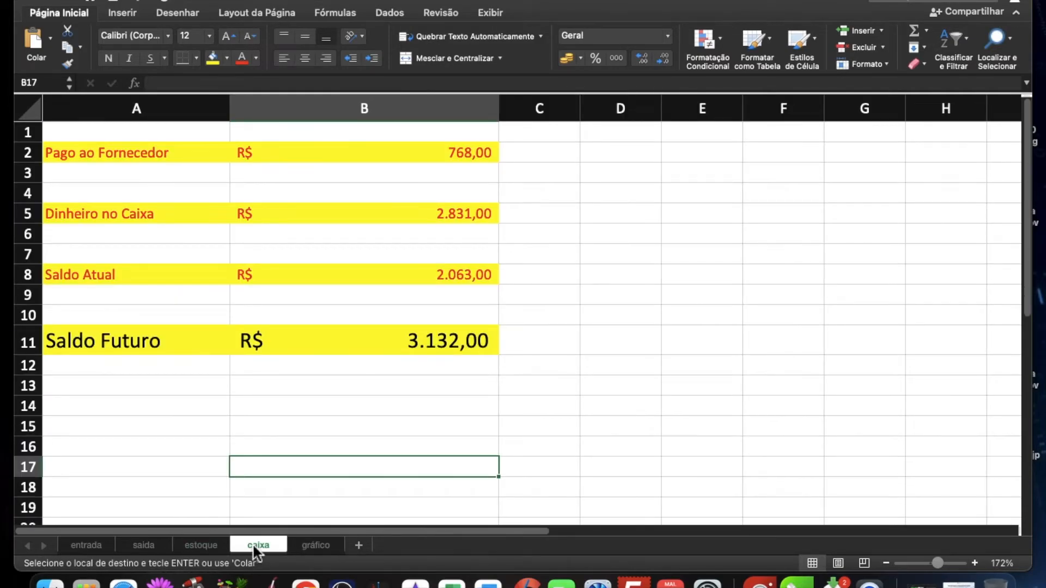
pyautogui.scroll(-4, 282, 448)
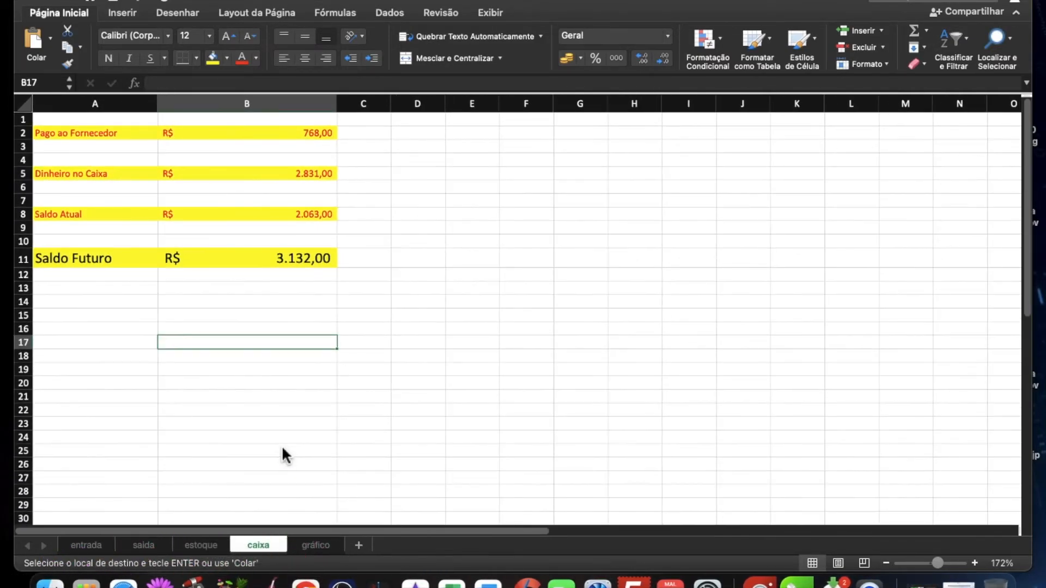
pyautogui.scroll(3, 288, 446)
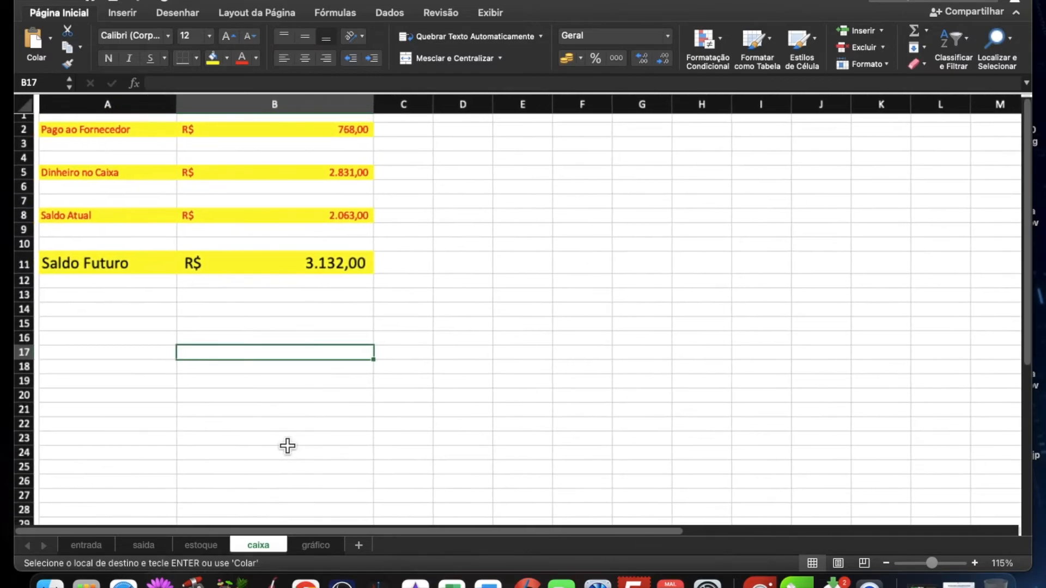
# Step: Insert a pie chart of the materials and their Quantidade on estoque, and move it clear of those two columns
pyautogui.click(315, 545)
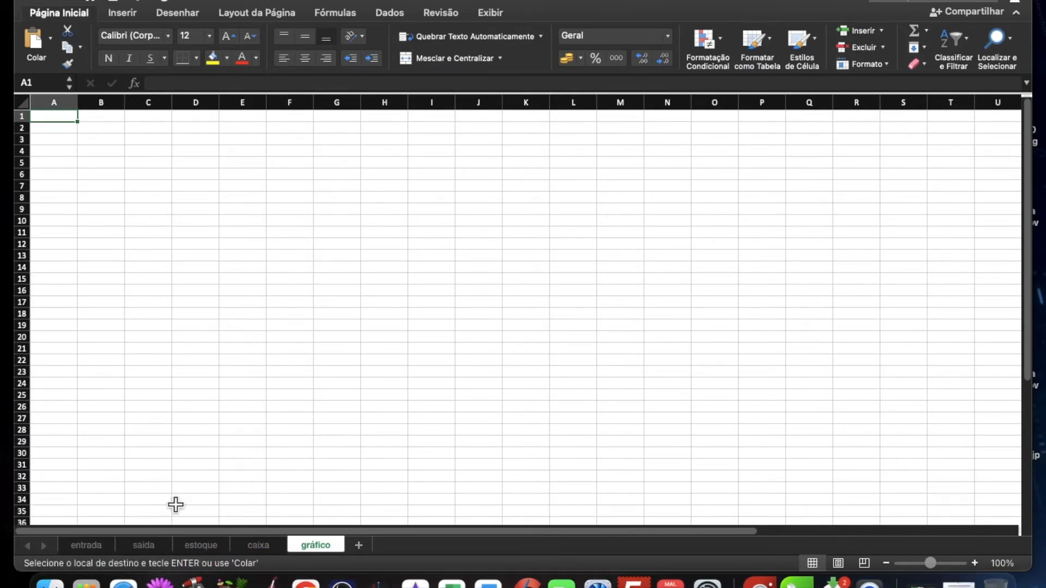
pyautogui.click(207, 546)
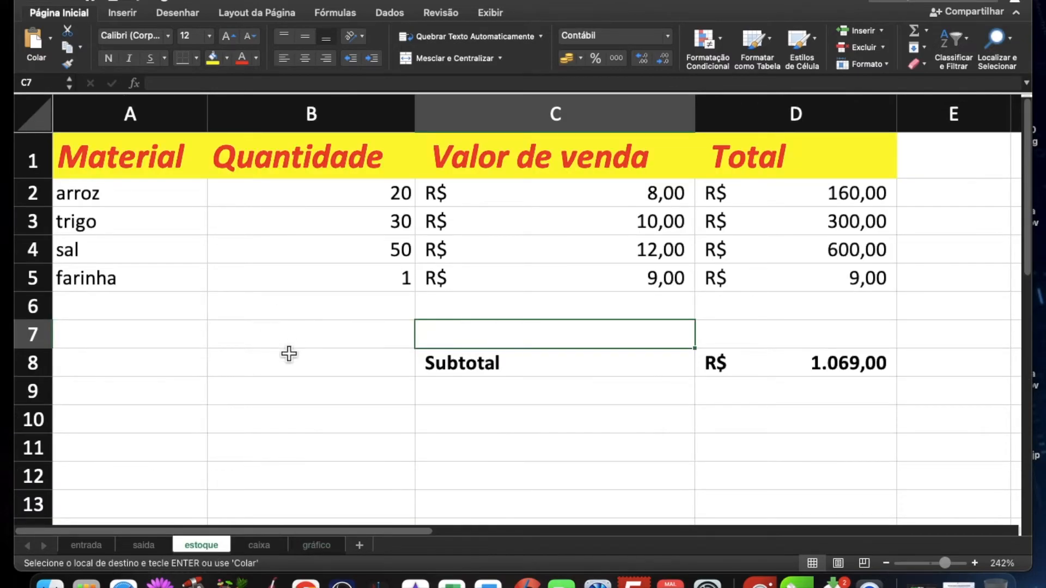
pyautogui.scroll(-3, 289, 354)
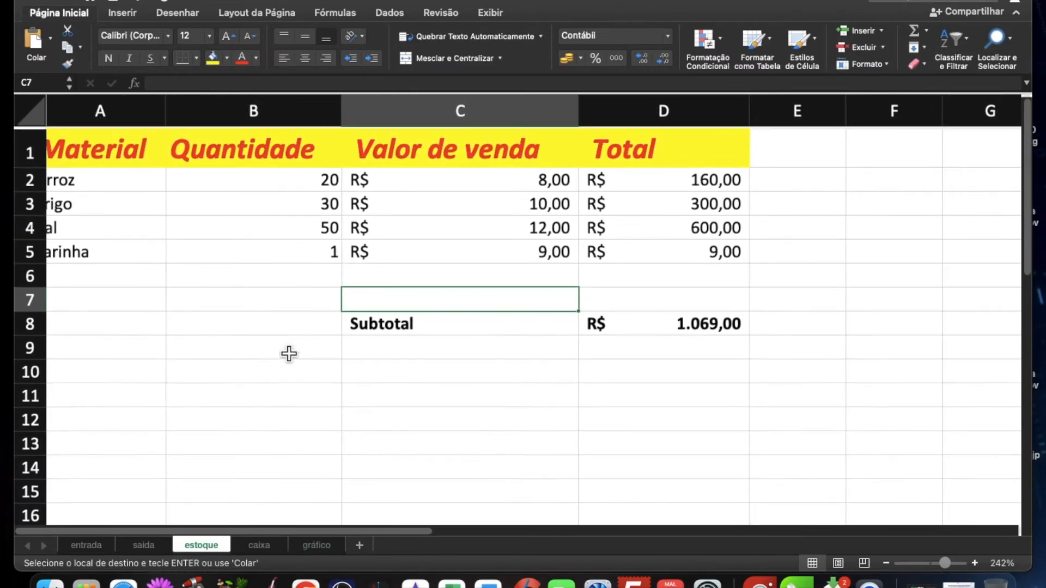
pyautogui.scroll(-2, 82, 190)
pyautogui.moveTo(89, 180); pyautogui.dragTo(269, 256)
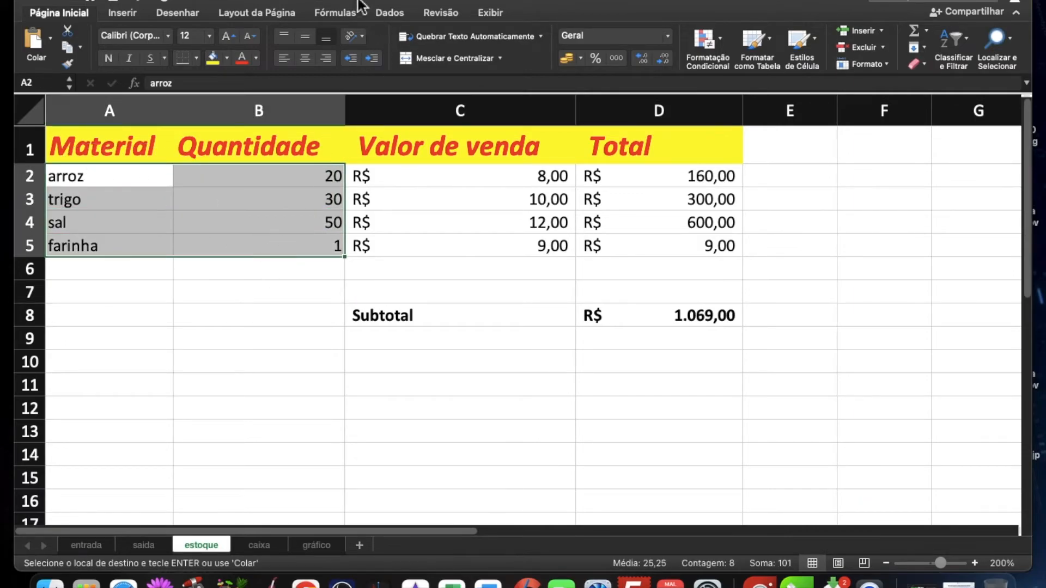
pyautogui.click(235, 2)
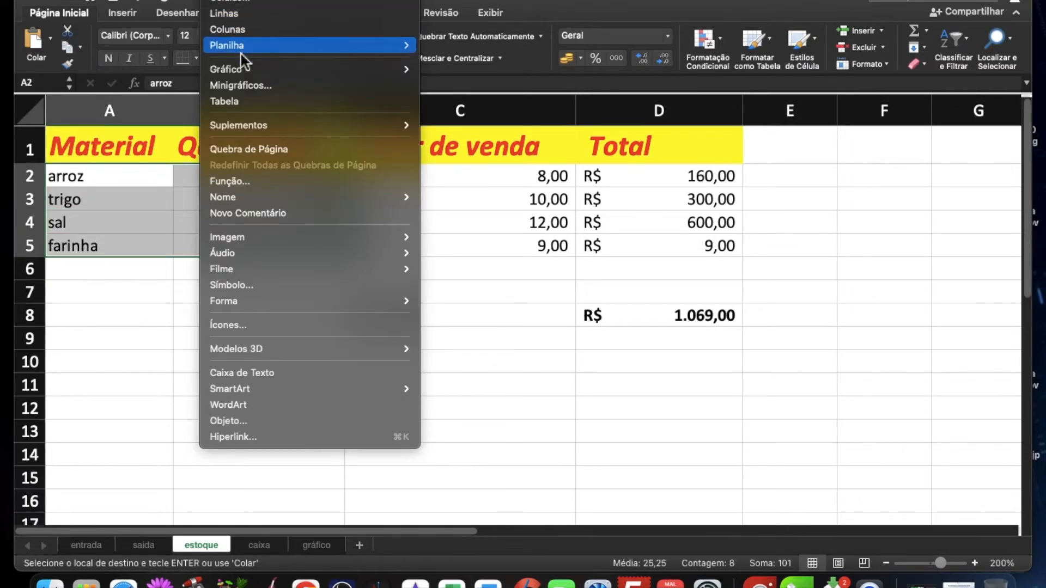
pyautogui.moveTo(240, 74)
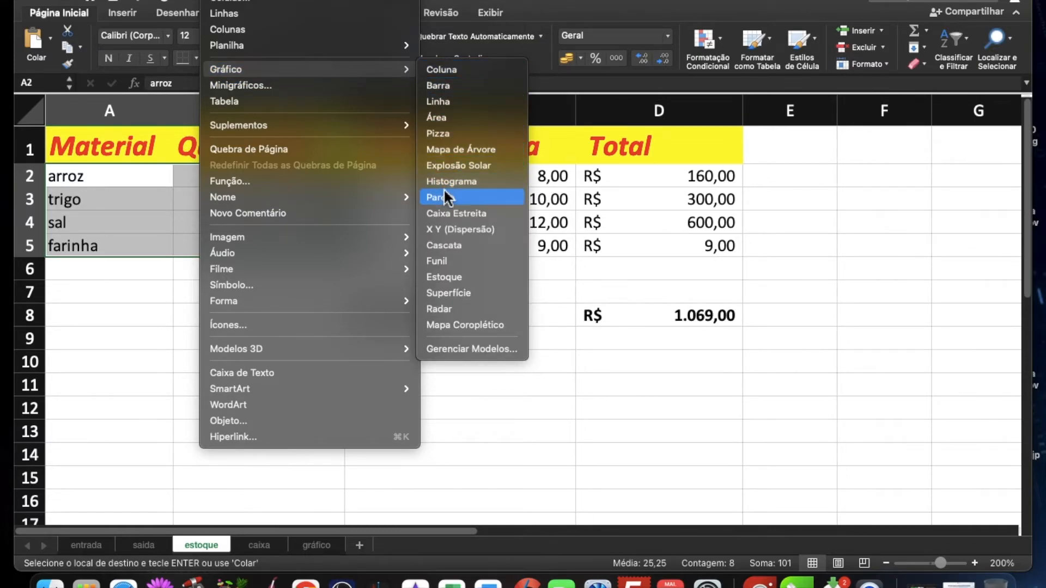
pyautogui.click(457, 133)
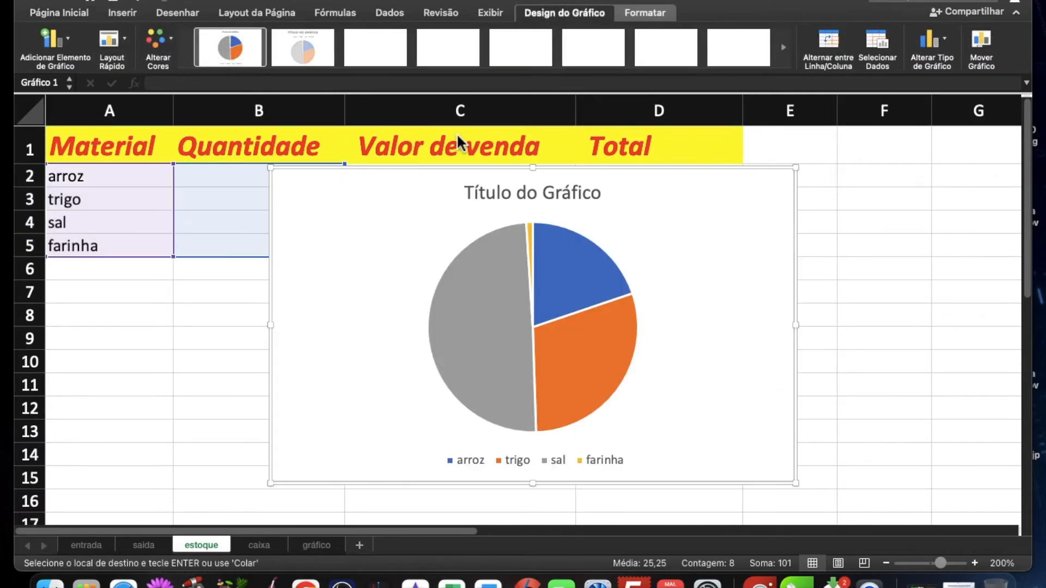
pyautogui.moveTo(397, 249); pyautogui.dragTo(567, 243)
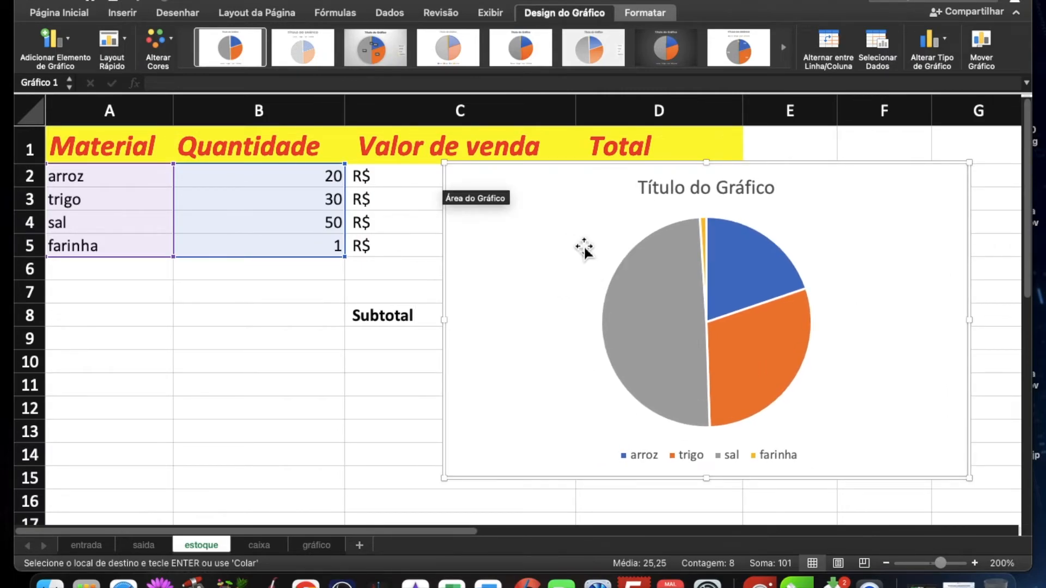
# Step: Move the pie chart to a new sheet named Gráfico de Pizza, and open the gráfico sheet
pyautogui.rightClick(578, 239)
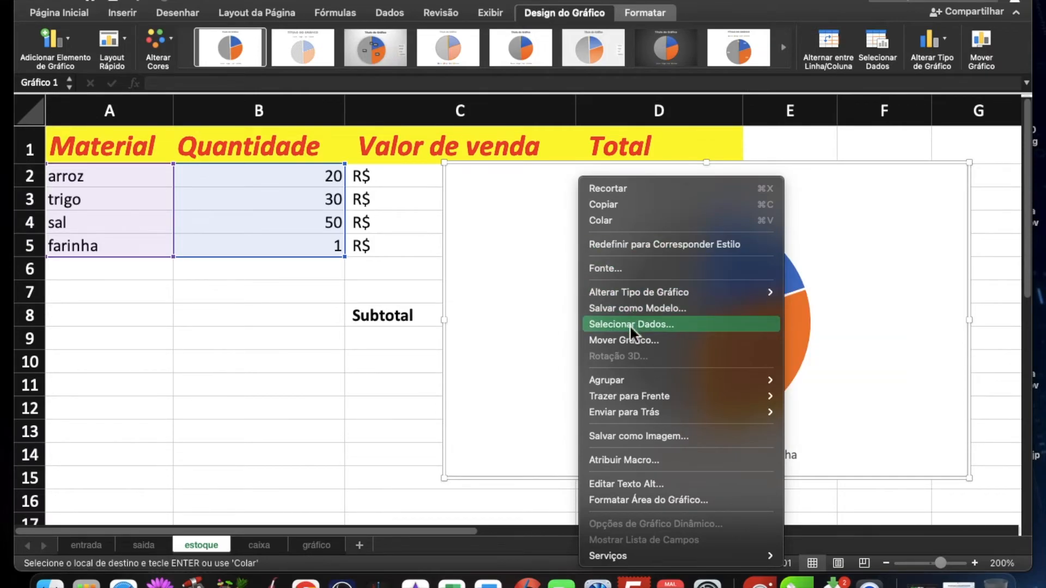
pyautogui.moveTo(643, 397)
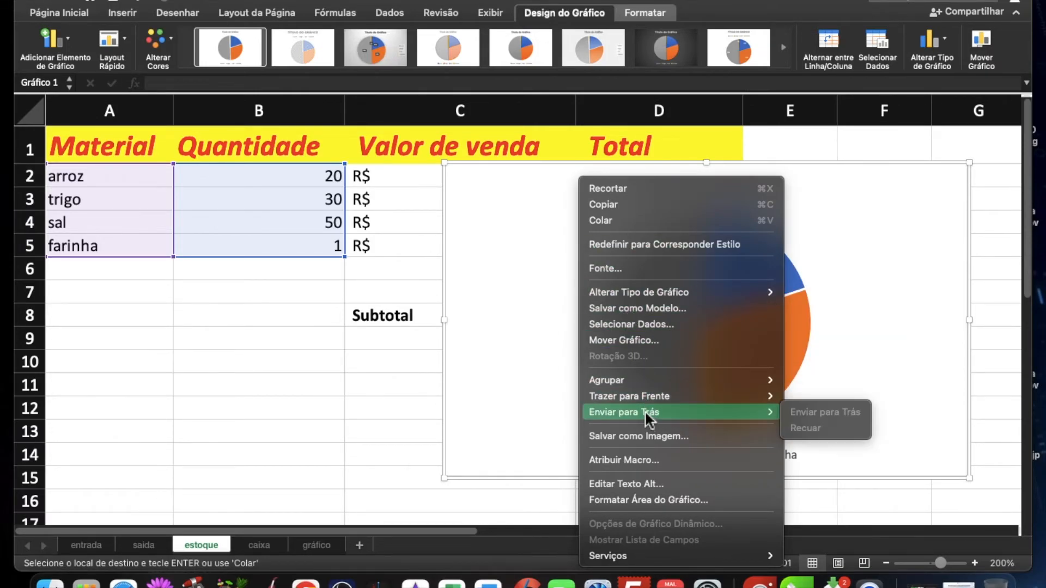
pyautogui.moveTo(648, 292)
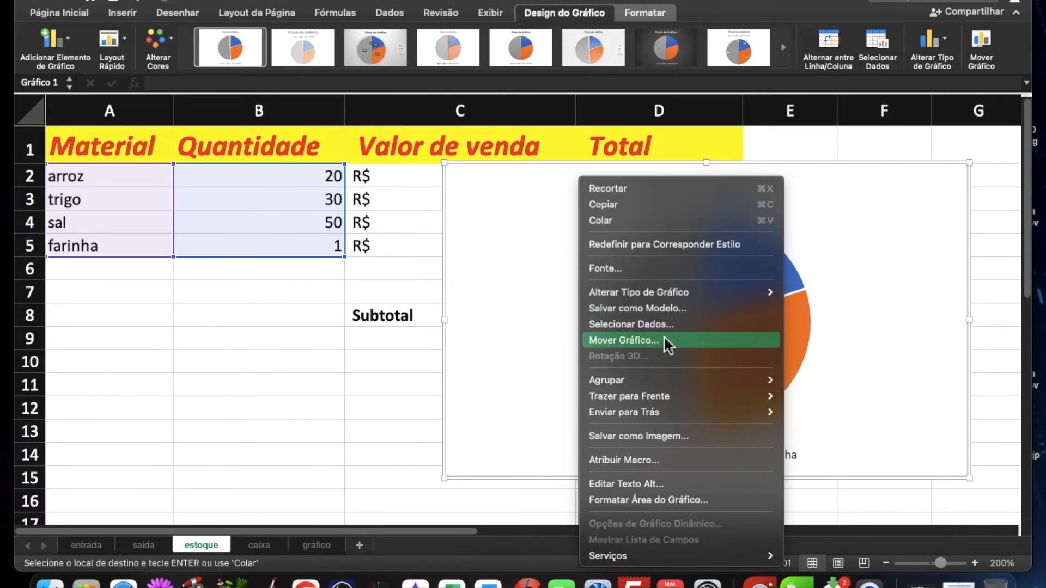
pyautogui.click(633, 343)
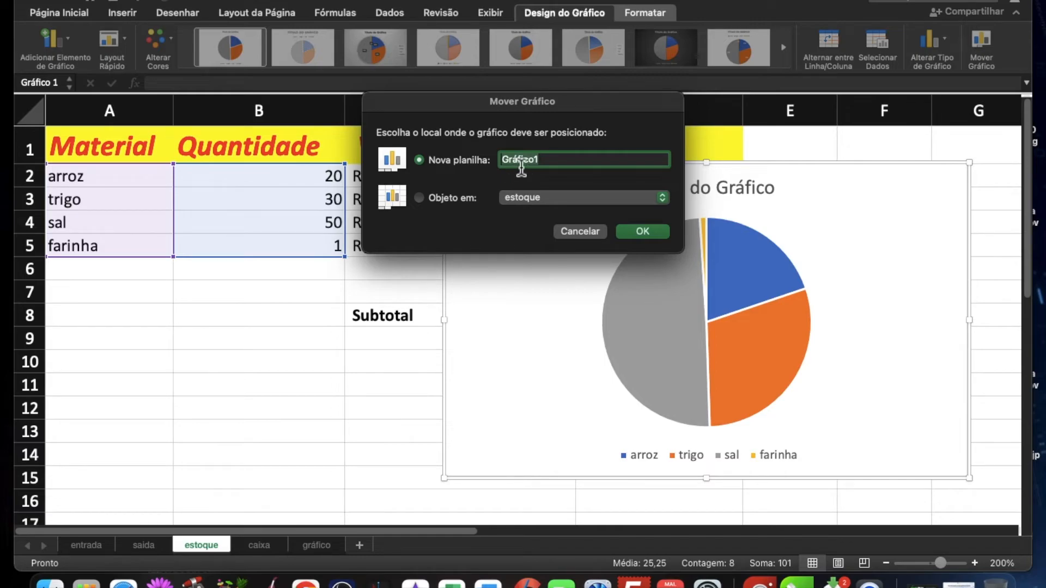
pyautogui.click(557, 162)
pyautogui.click(643, 232)
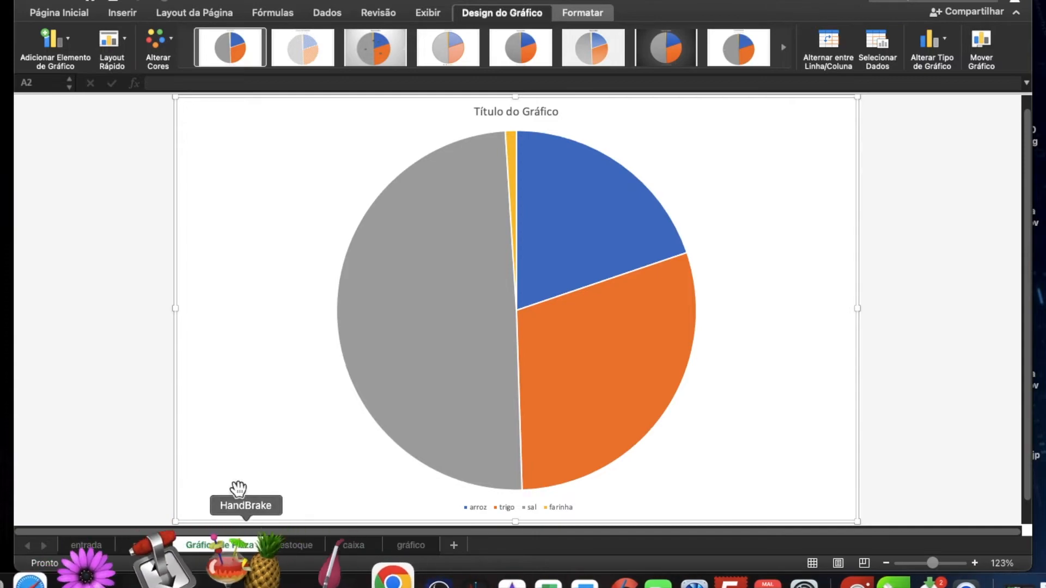
pyautogui.click(408, 549)
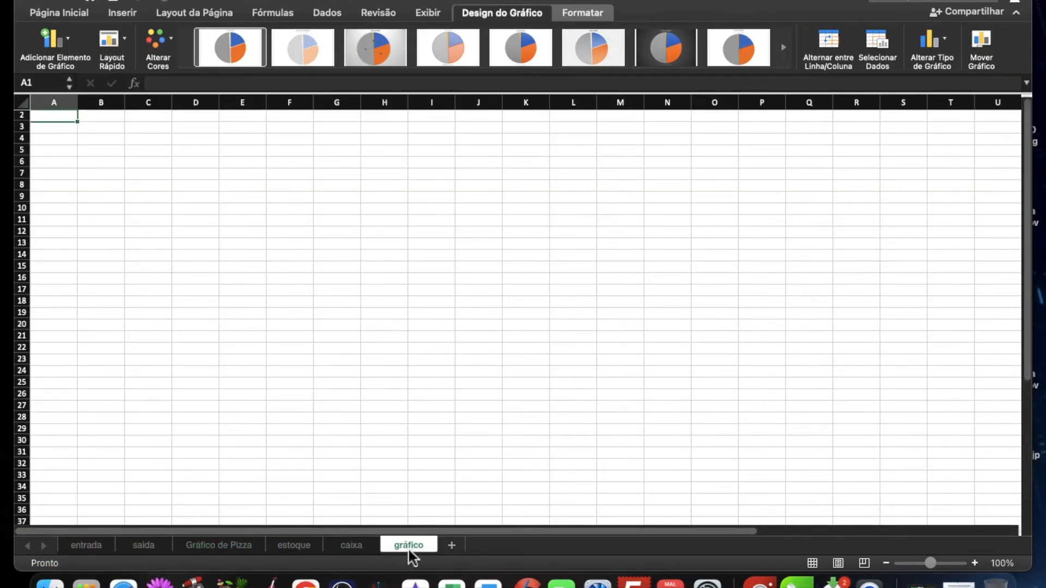
# Step: Delete the empty gráfico sheet and move the Gráfico de Pizza sheet between estoque and caixa
pyautogui.rightClick(404, 547)
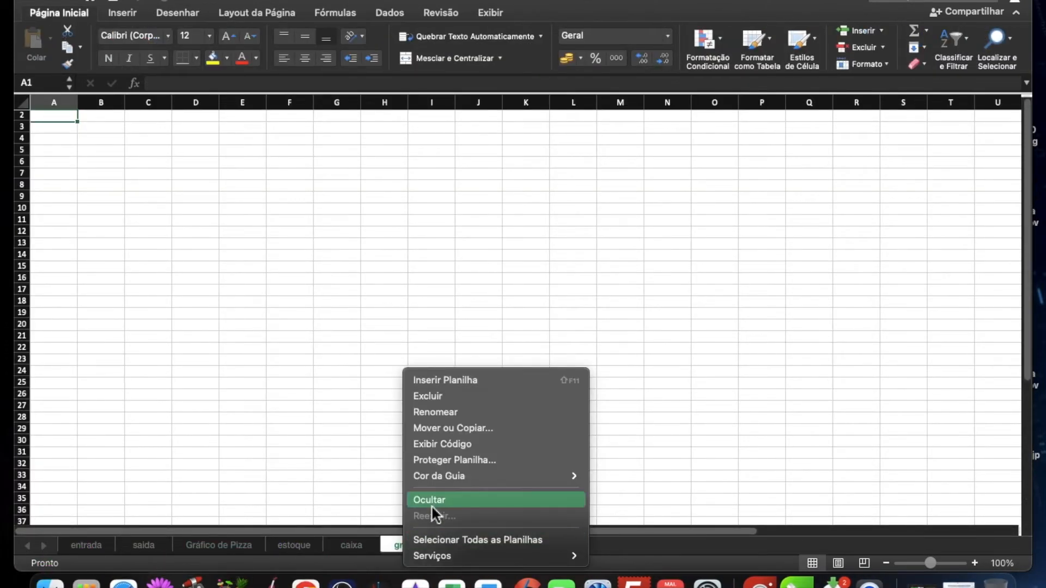
pyautogui.click(426, 396)
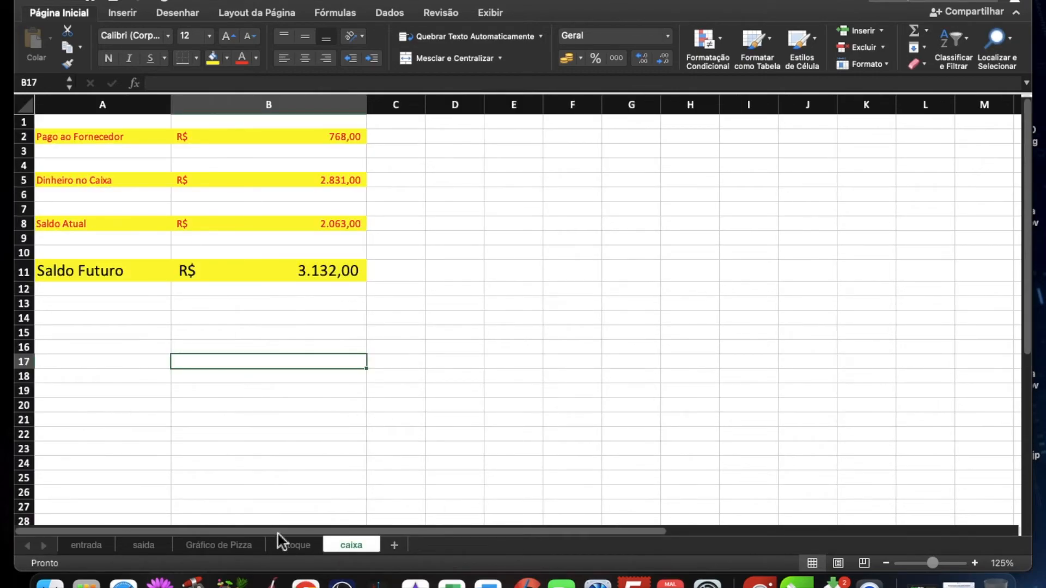
pyautogui.click(221, 547)
pyautogui.moveTo(225, 544)
pyautogui.mouseDown()
pyautogui.moveTo(132, 542)
pyautogui.moveTo(237, 535)
pyautogui.moveTo(204, 541)
pyautogui.moveTo(329, 547)
pyautogui.mouseUp()
# Step: Review the entrada, saida and estoque sheets in order, and examine the pie chart on Gráfico de Pizza
pyautogui.click(84, 547)
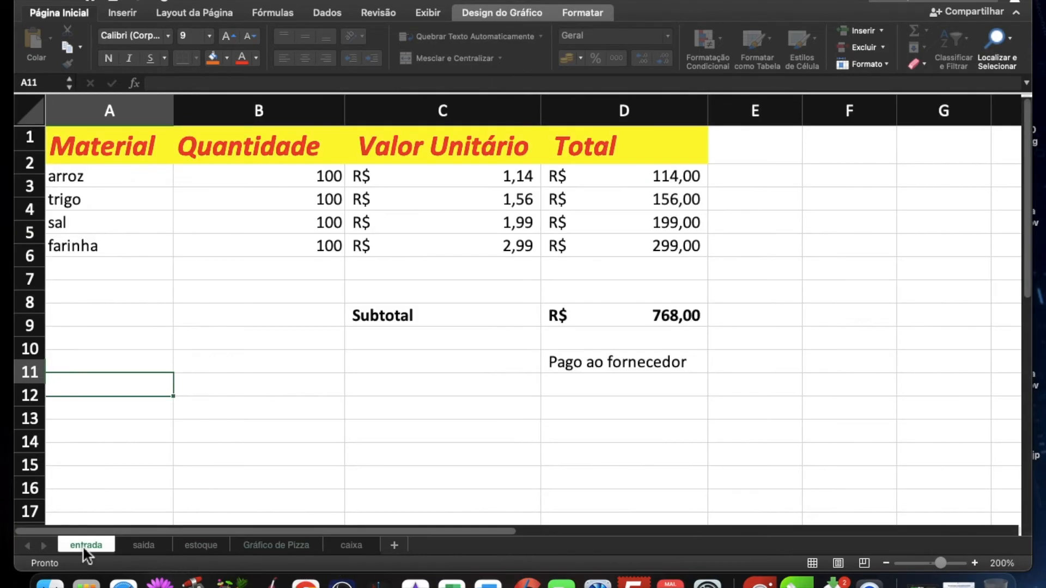
pyautogui.click(144, 545)
pyautogui.click(199, 546)
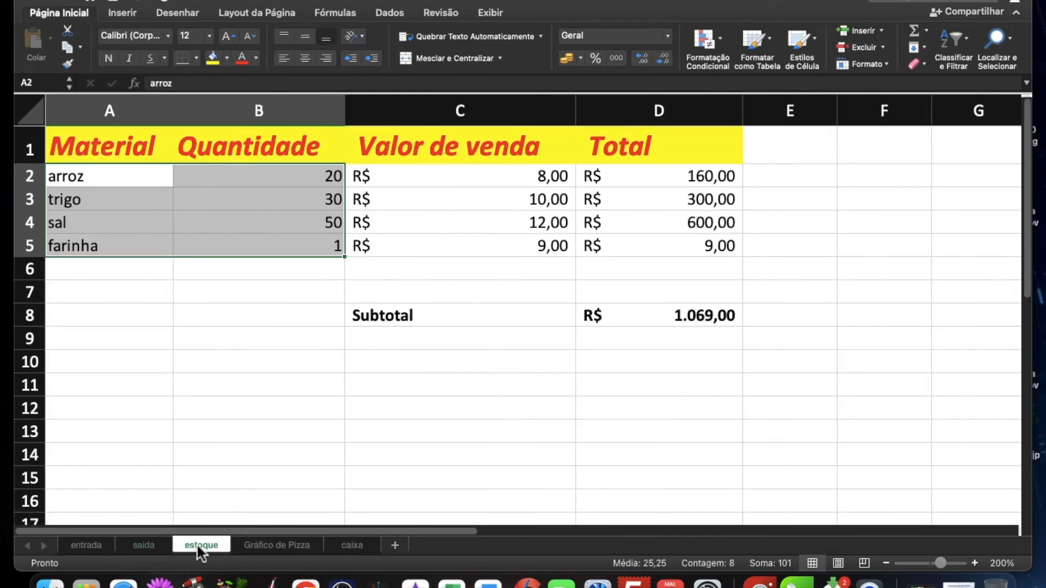
pyautogui.click(247, 544)
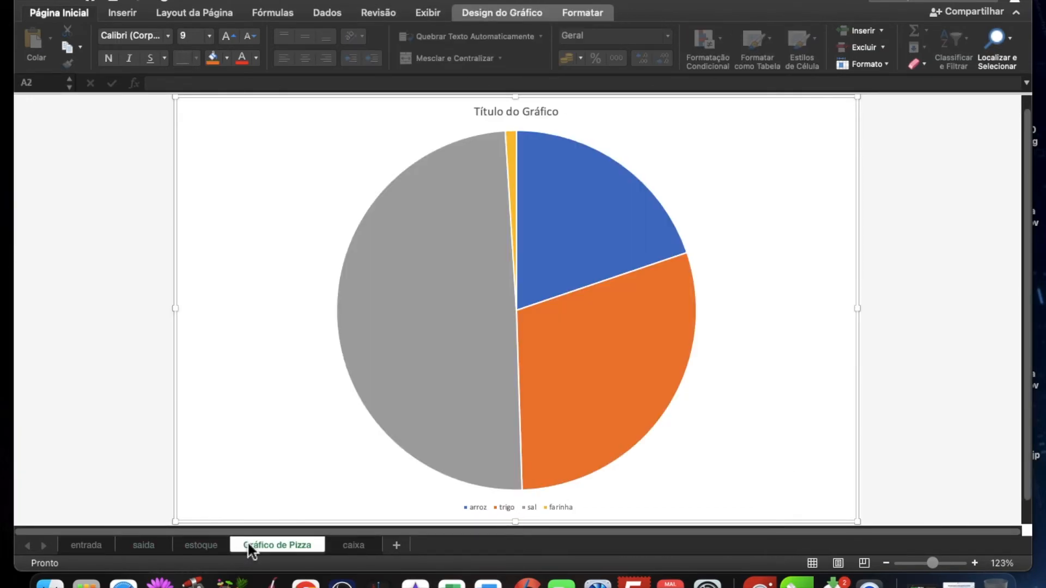
pyautogui.scroll(2, 450, 376)
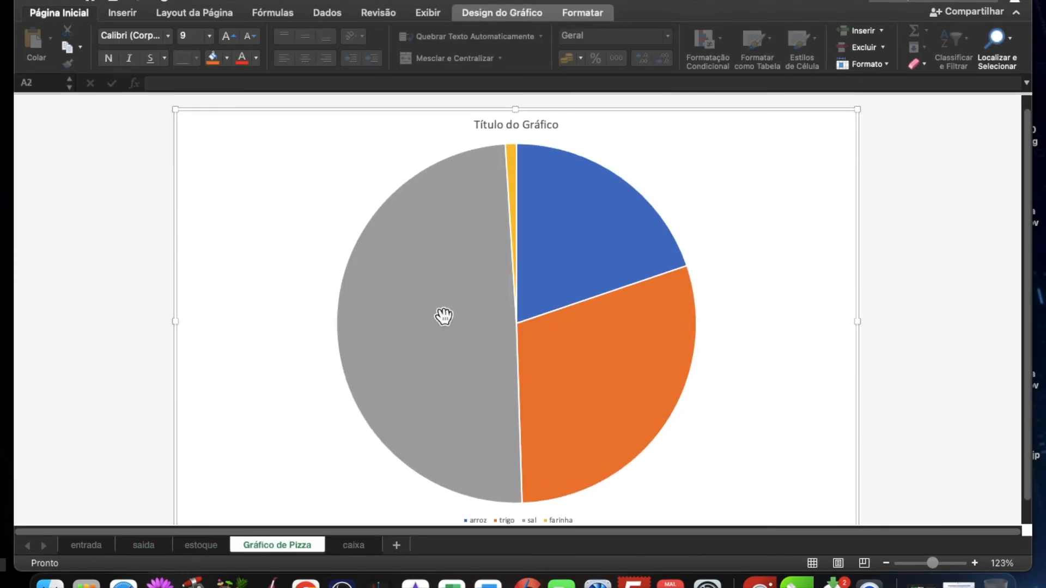
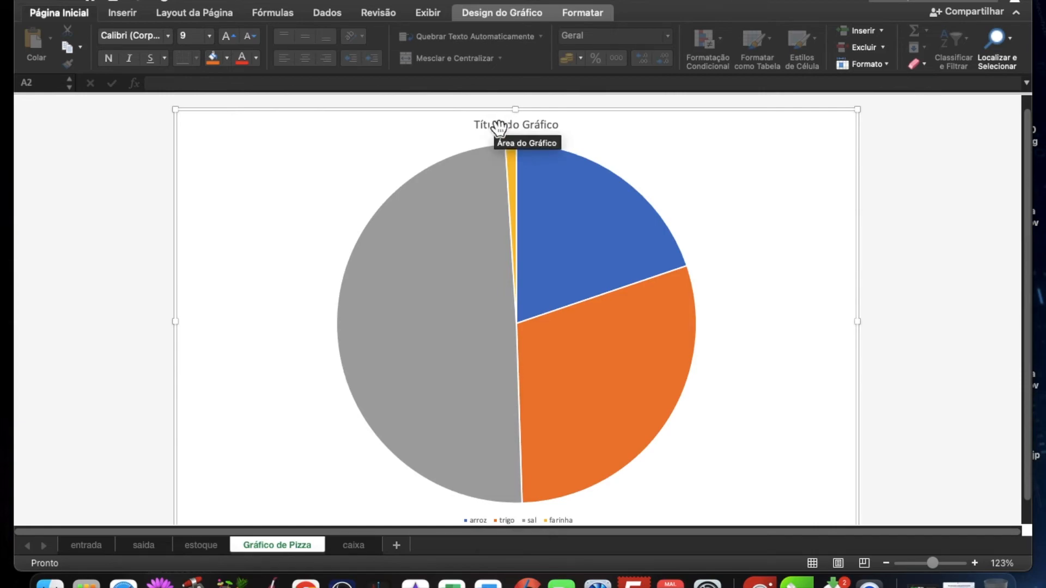
# Step: Enlarge the pie chart's title and legend text to font size 36
pyautogui.click(226, 34)
pyautogui.click(226, 33)
pyautogui.click(226, 33)
pyautogui.click(226, 34)
pyautogui.click(226, 34)
pyautogui.click(225, 34)
pyautogui.click(226, 34)
pyautogui.click(225, 33)
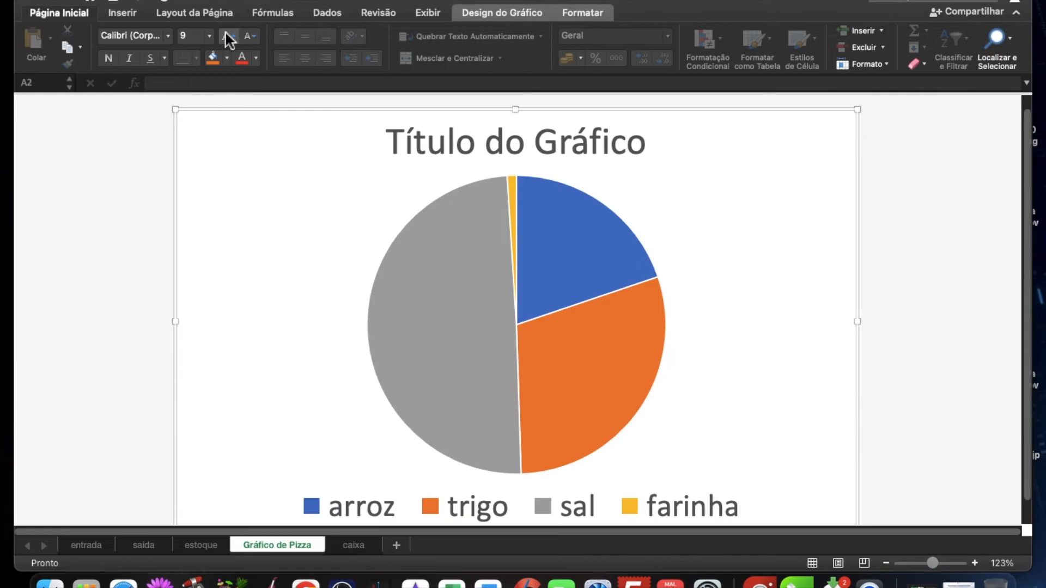
# Step: Fill the sal slice of the pie chart with blue and the arroz slice with green
pyautogui.click(447, 357)
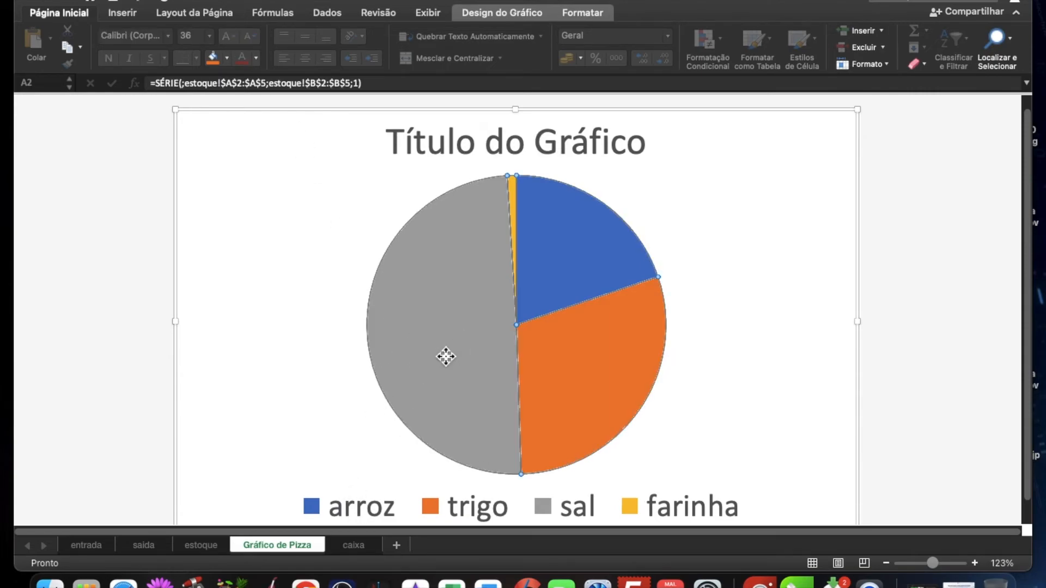
pyautogui.click(446, 357)
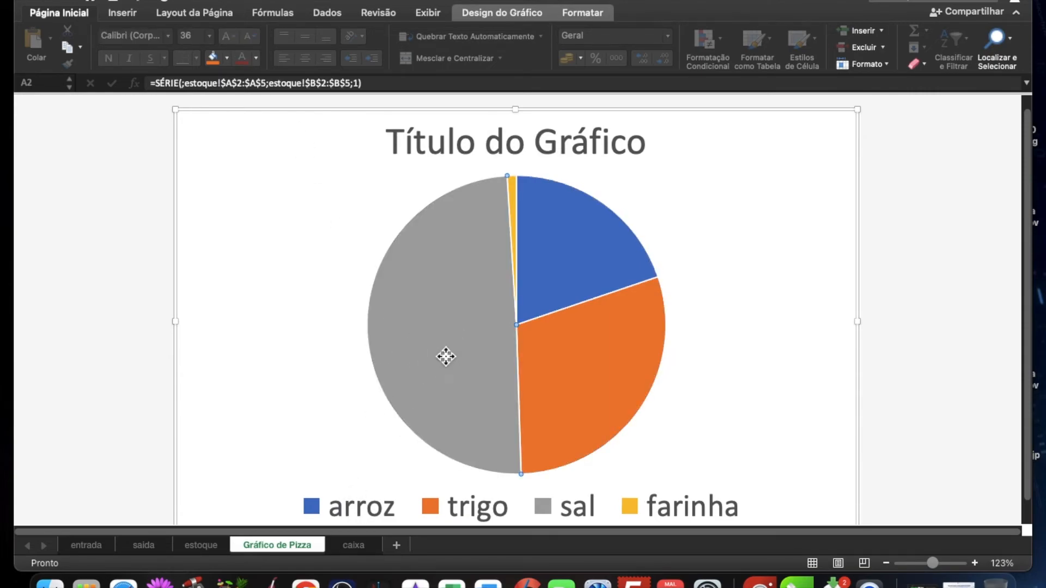
pyautogui.click(212, 57)
pyautogui.click(228, 58)
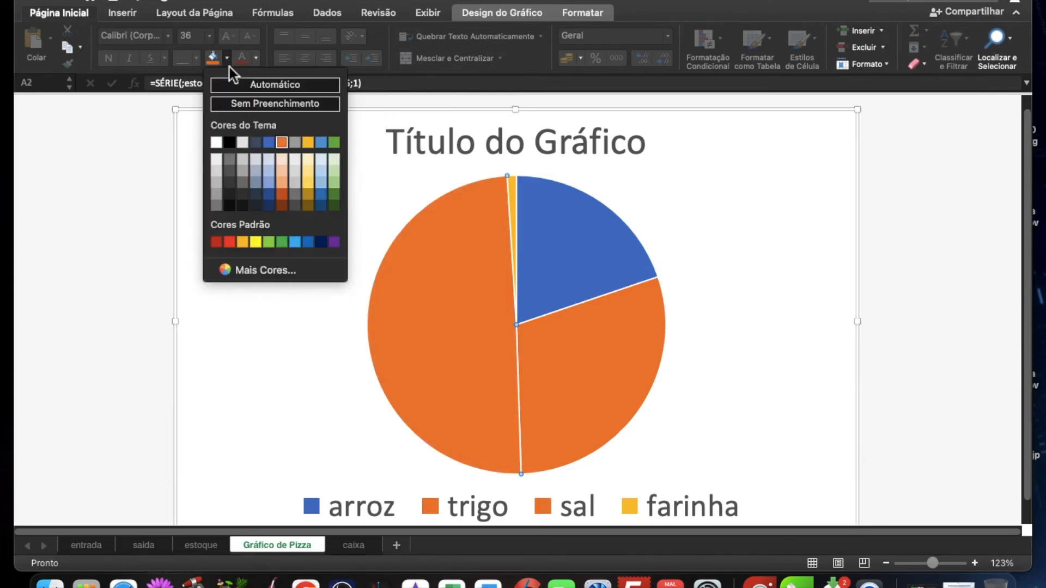
pyautogui.click(271, 143)
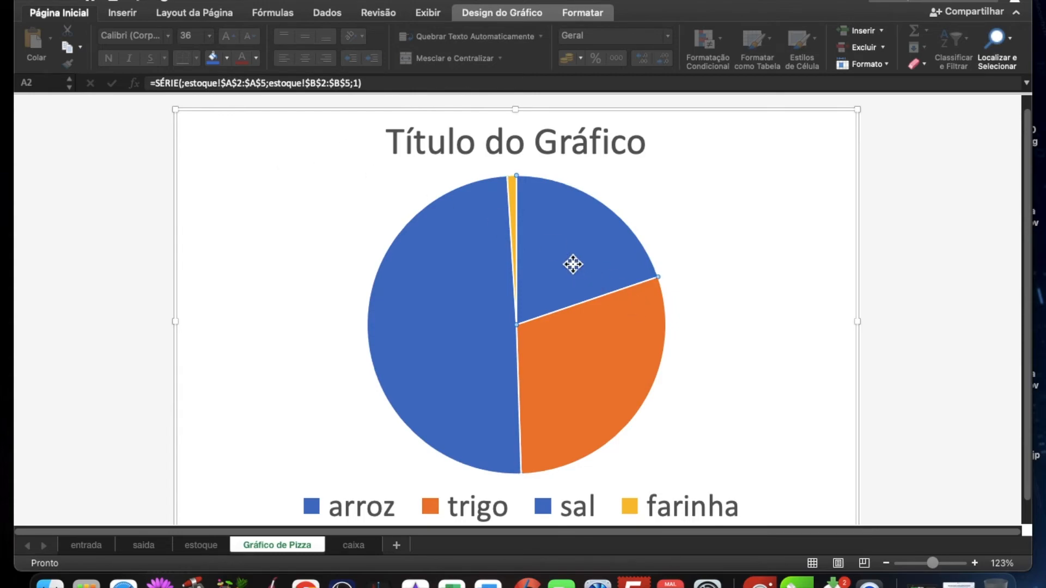
pyautogui.click(228, 60)
pyautogui.click(337, 145)
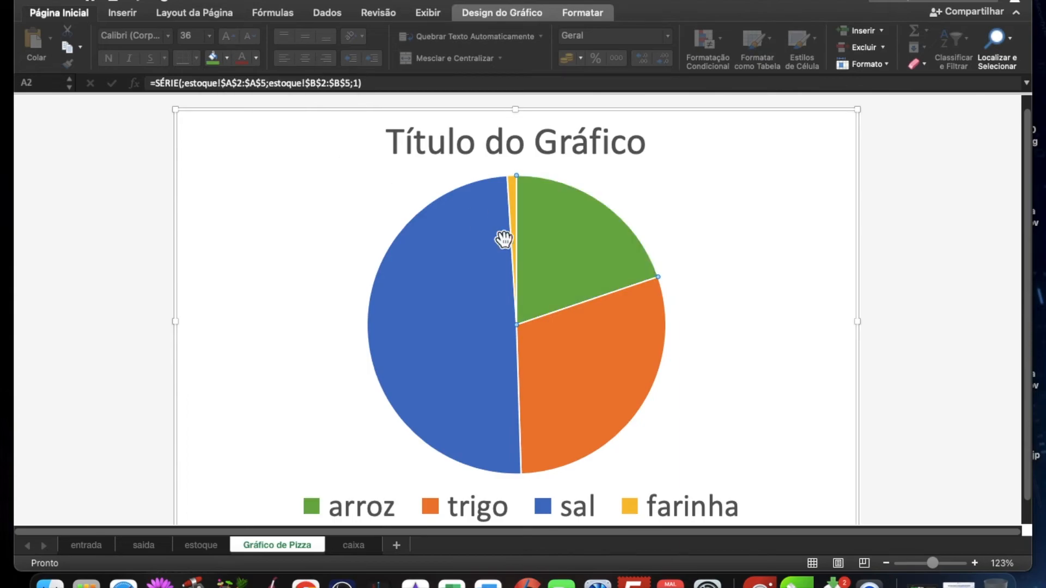
# Step: Fill the trigo slice with yellow and the farinha slice with black, leaving the whole chart selected
pyautogui.click(585, 383)
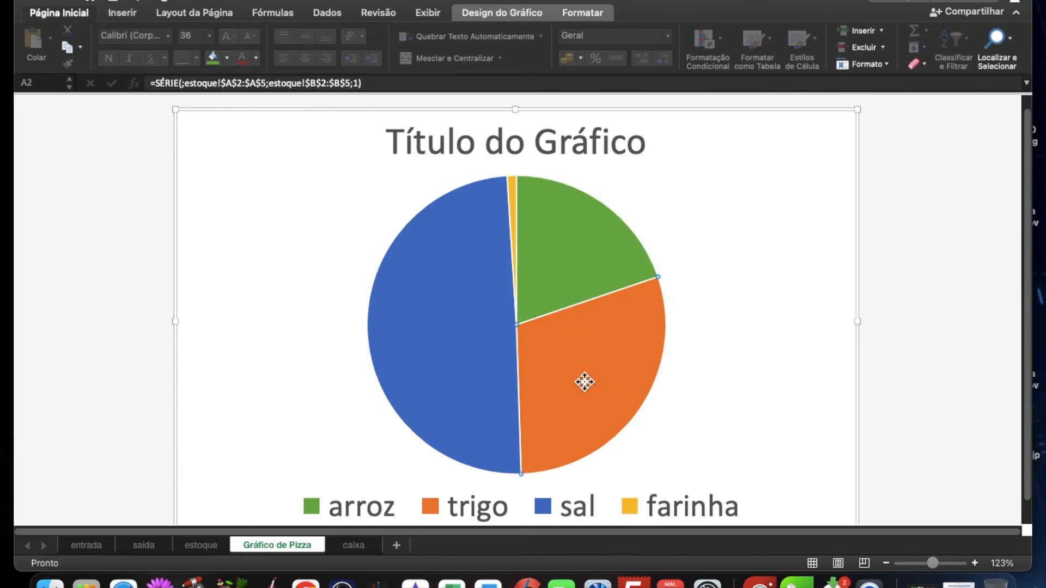
pyautogui.click(228, 59)
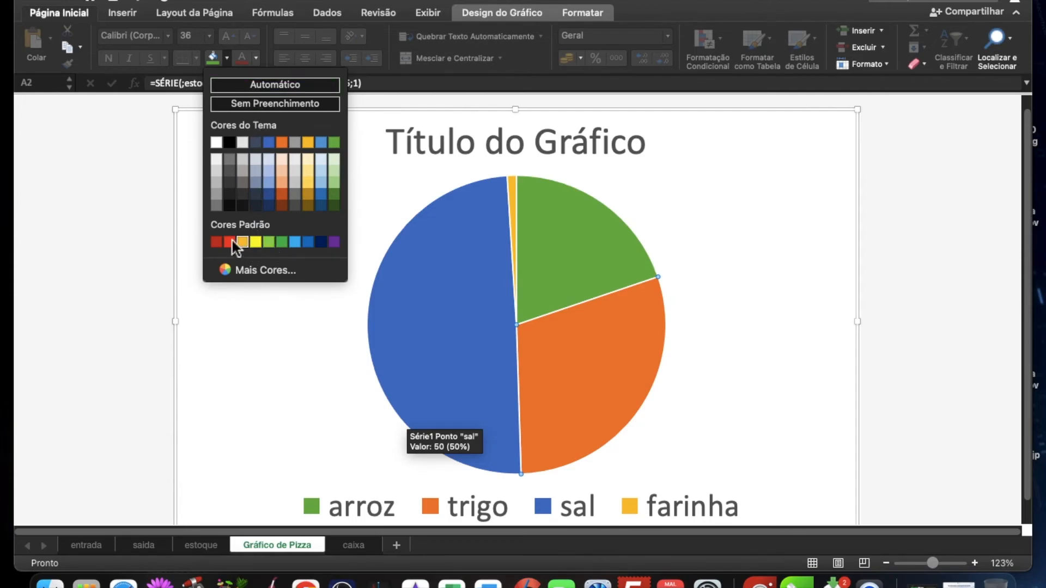
pyautogui.click(256, 243)
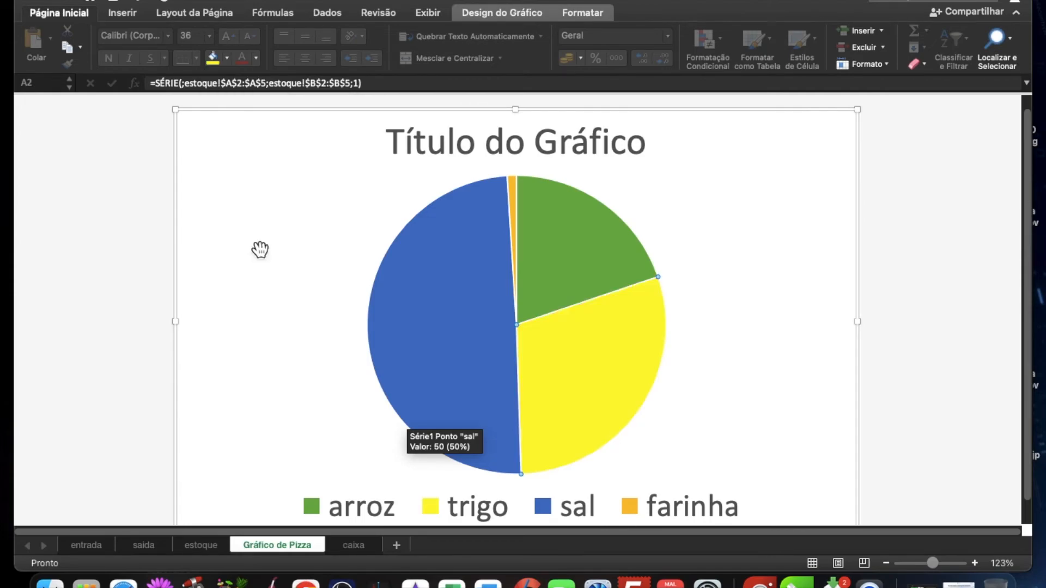
pyautogui.click(517, 198)
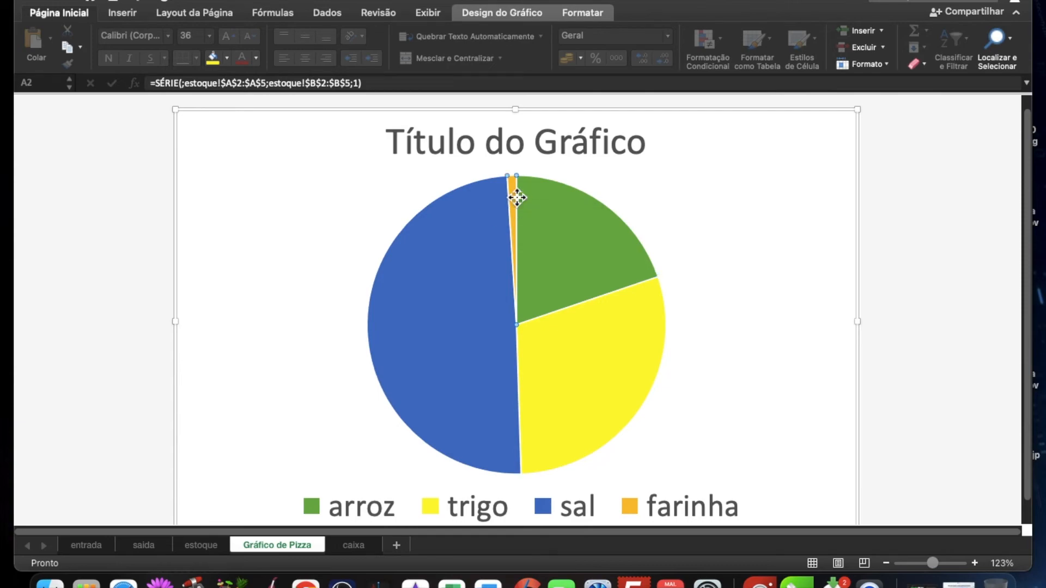
pyautogui.click(228, 57)
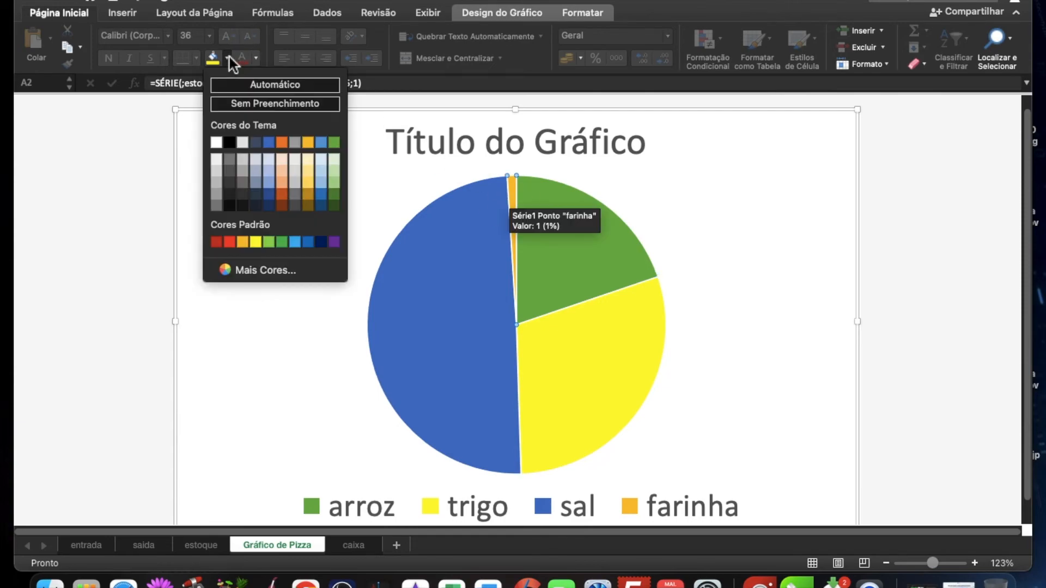
pyautogui.click(229, 142)
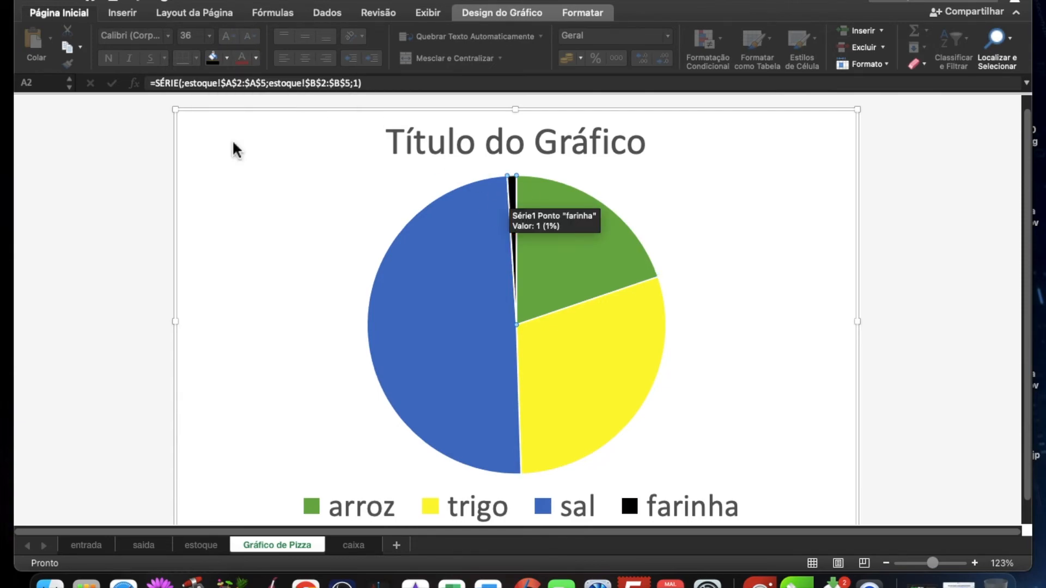
pyautogui.click(262, 306)
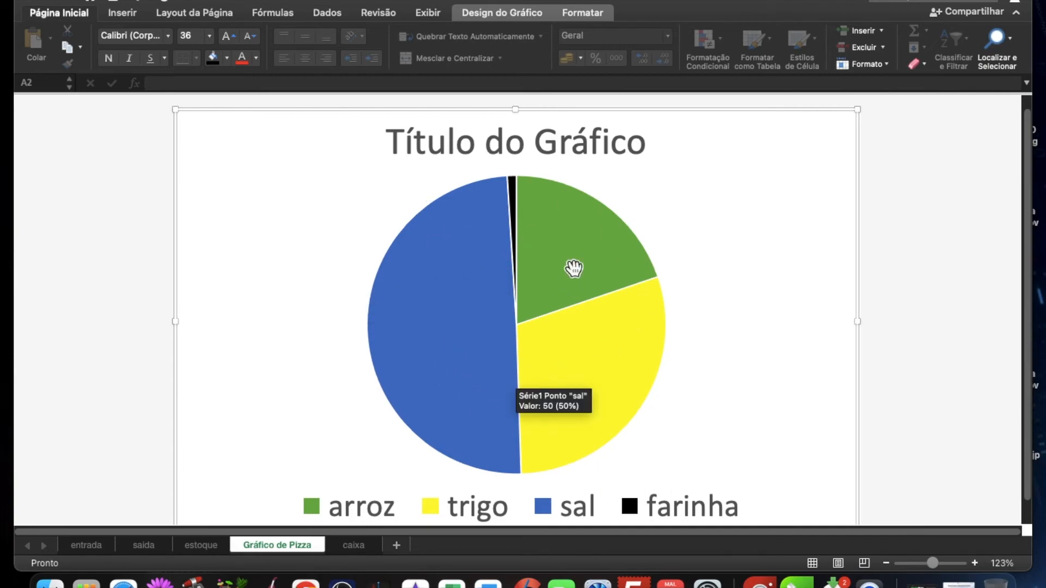
# Step: Compare the pie chart with farinha's Quantidade on the estoque, entrada and saida sheets
pyautogui.moveTo(579, 276)
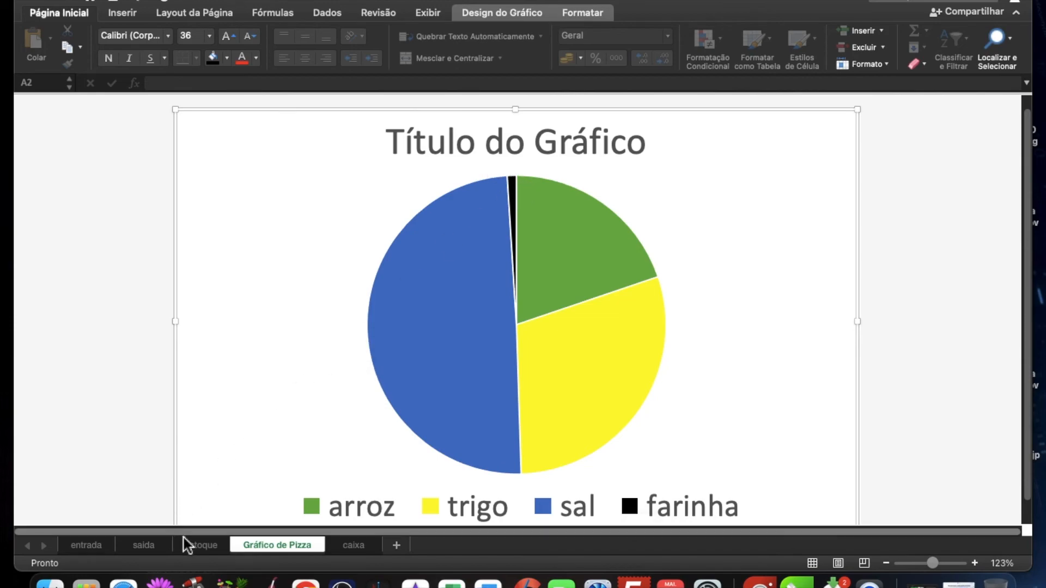
pyautogui.click(192, 551)
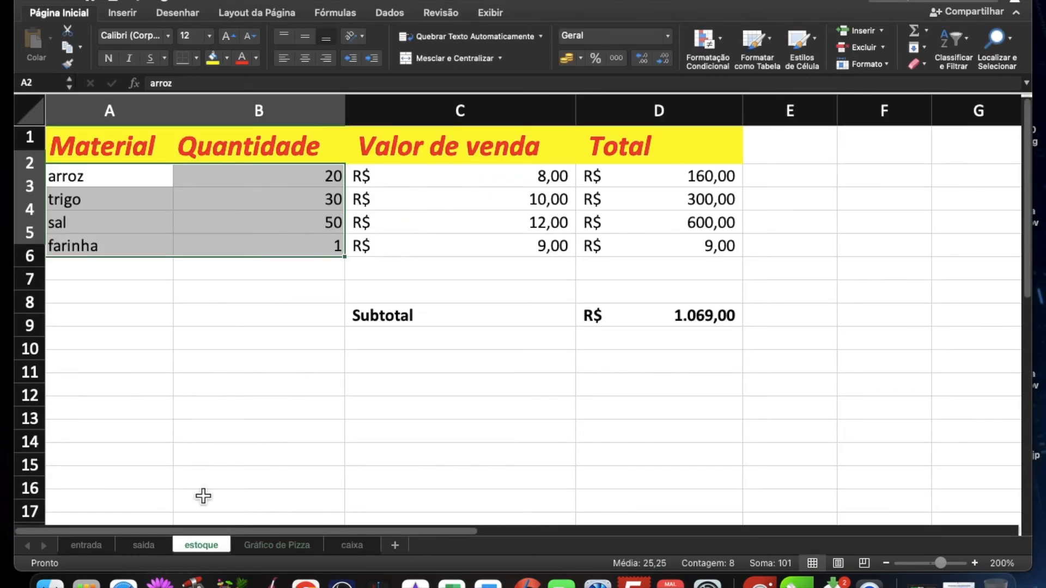
pyautogui.click(284, 245)
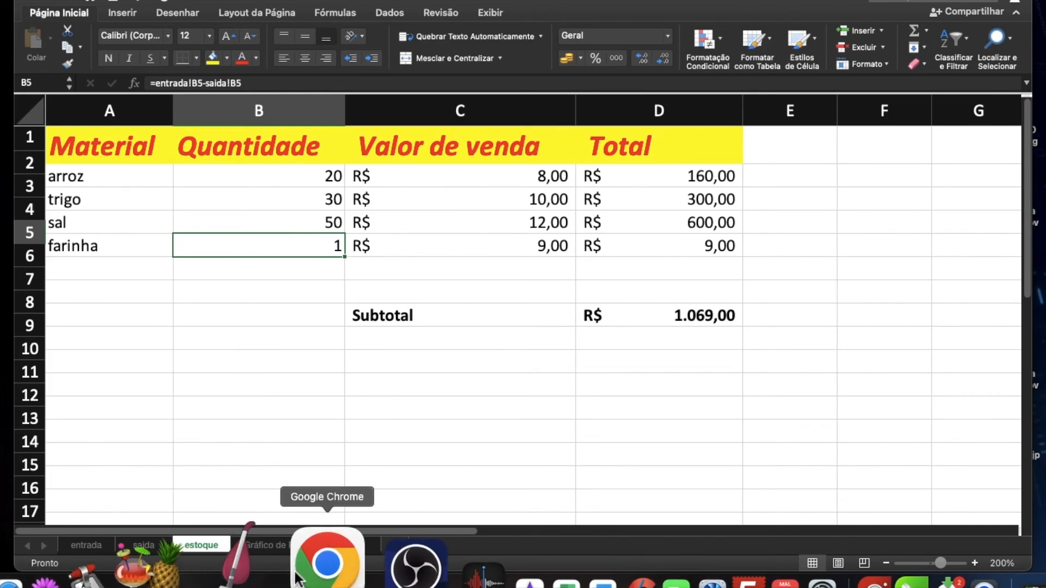
pyautogui.click(276, 546)
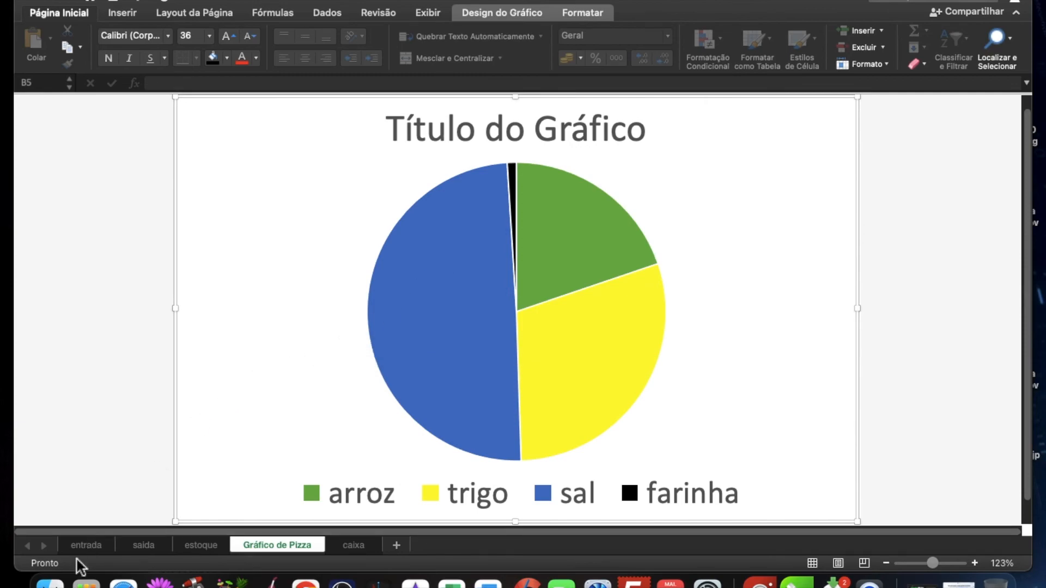
pyautogui.click(87, 547)
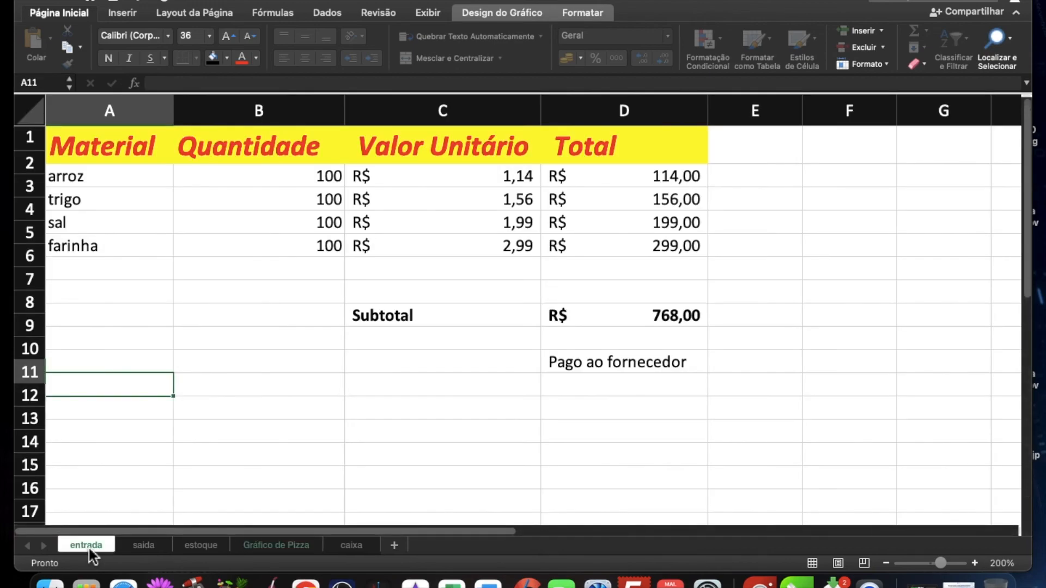
pyautogui.click(293, 254)
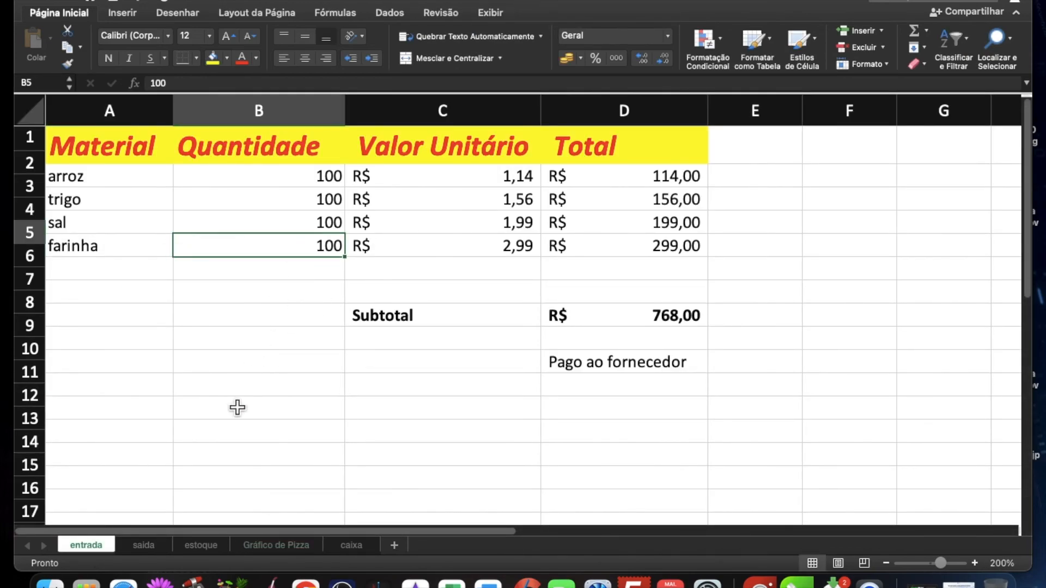
pyautogui.click(145, 550)
pyautogui.click(337, 269)
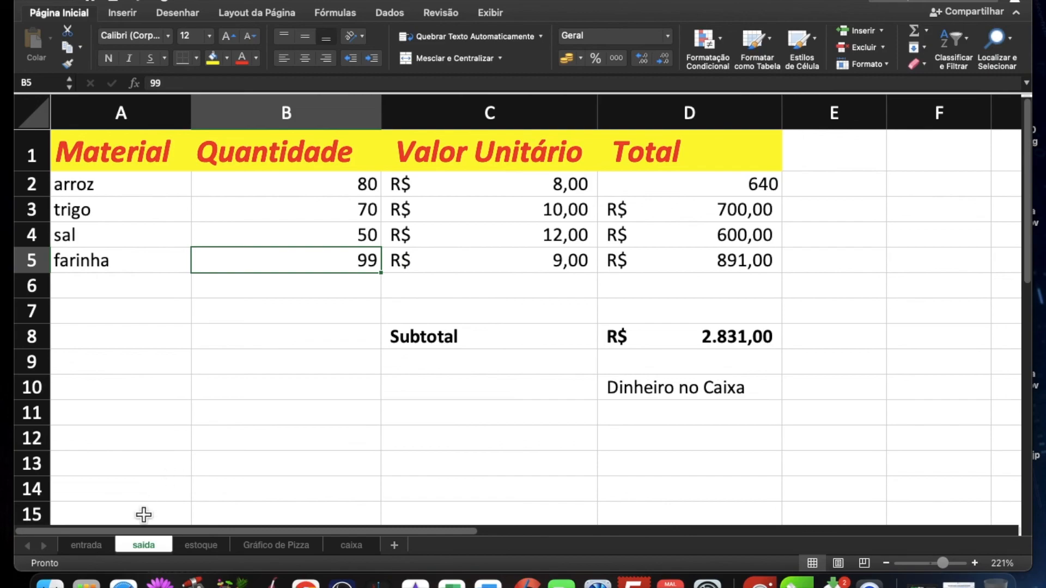
# Step: Set farinha's Quantidade in cell B5 of the entrada sheet to 200
pyautogui.click(93, 547)
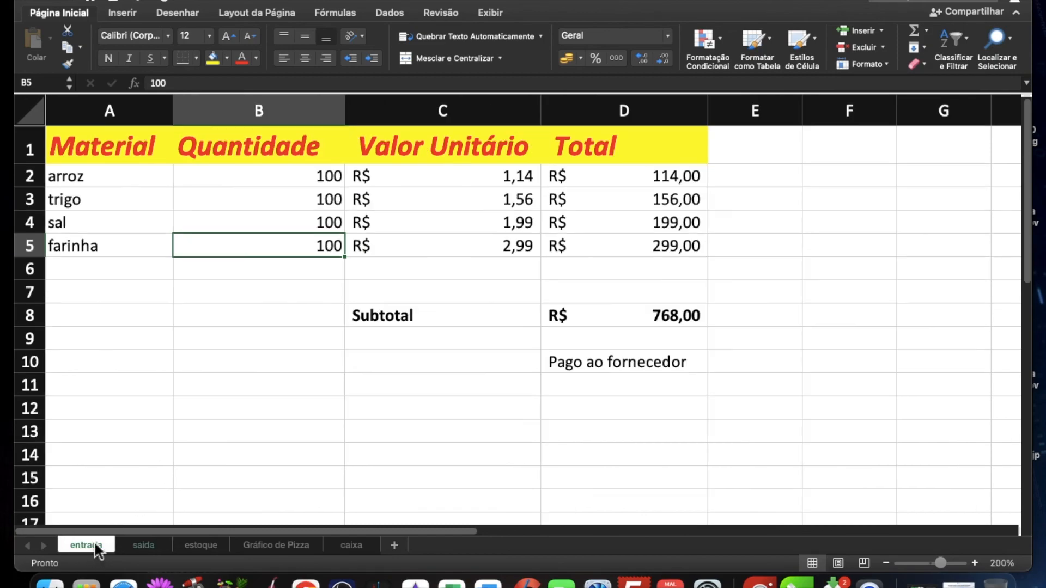
pyautogui.doubleClick(278, 254)
pyautogui.write('2000')
pyautogui.press('BackSpace')
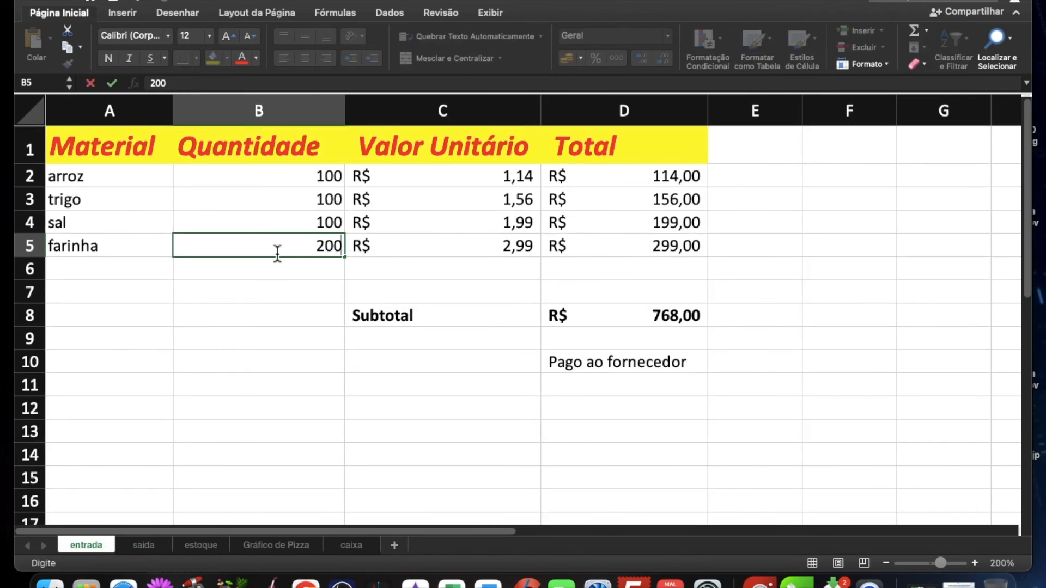
pyautogui.press('Return')
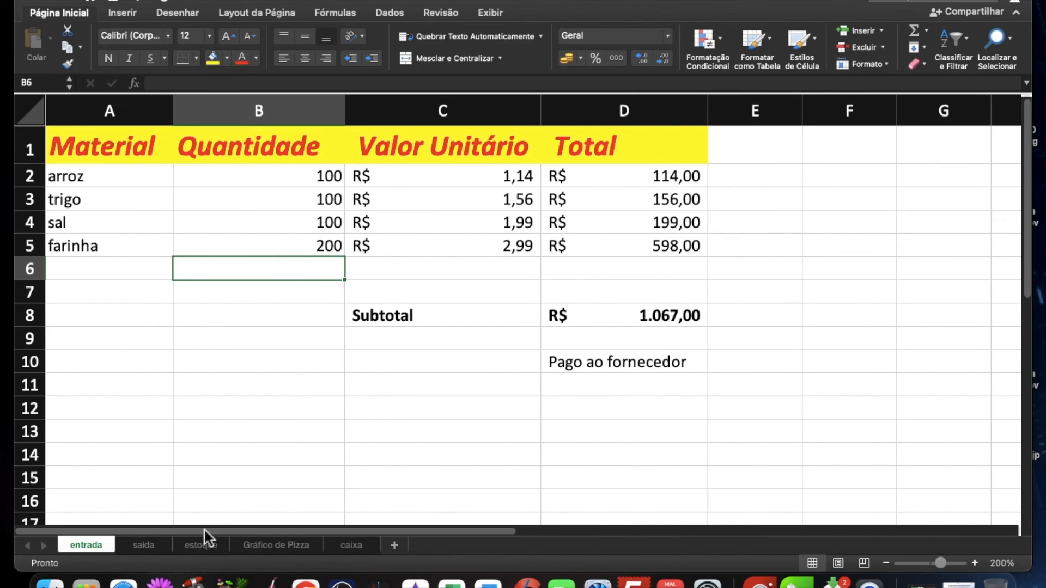
# Step: Check farinha's stock on estoque, the pie chart and the caixa balances, and go back through the sheets to entrada
pyautogui.click(197, 545)
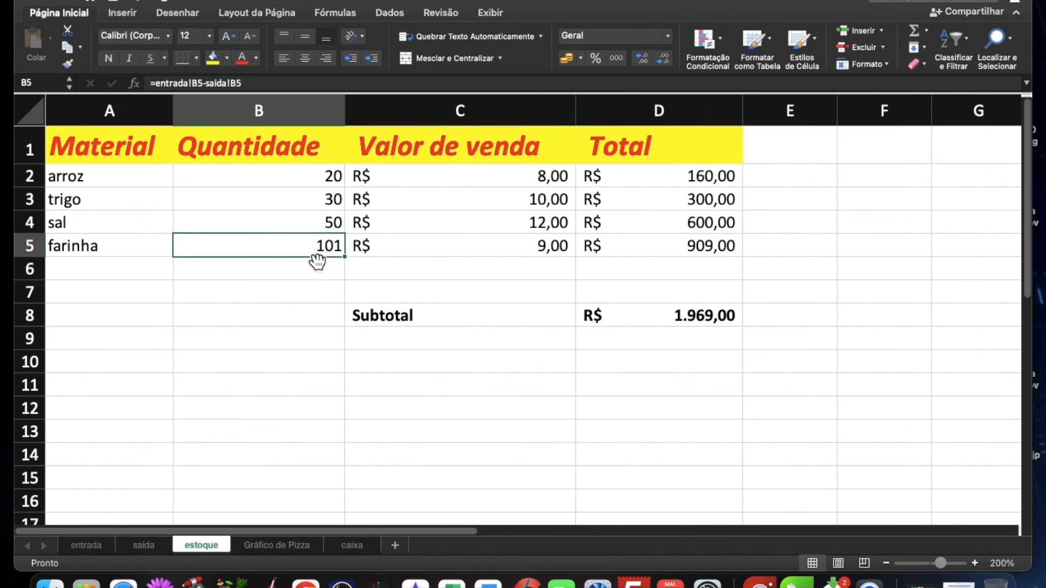
pyautogui.click(284, 548)
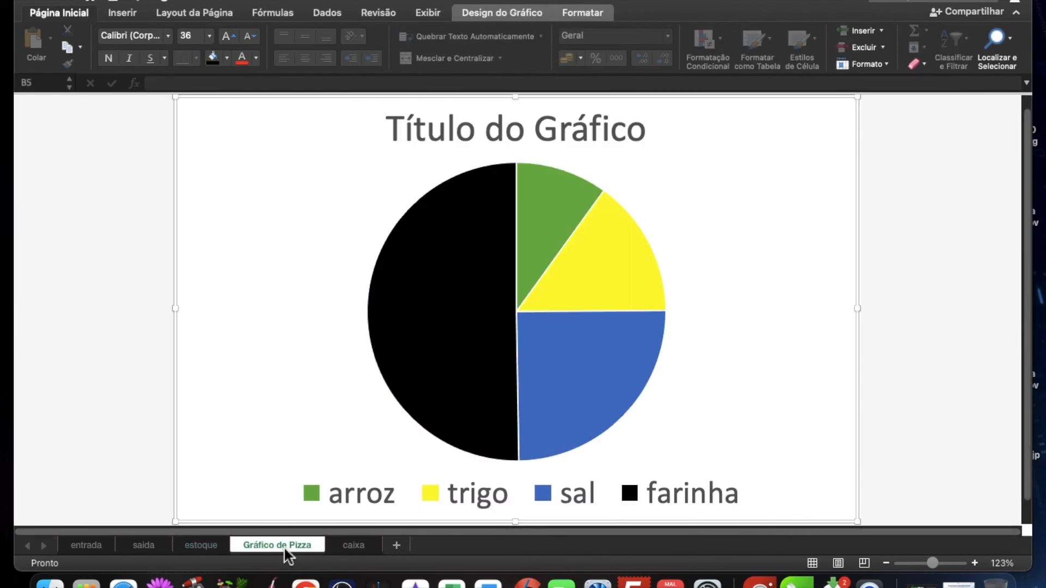
pyautogui.click(351, 546)
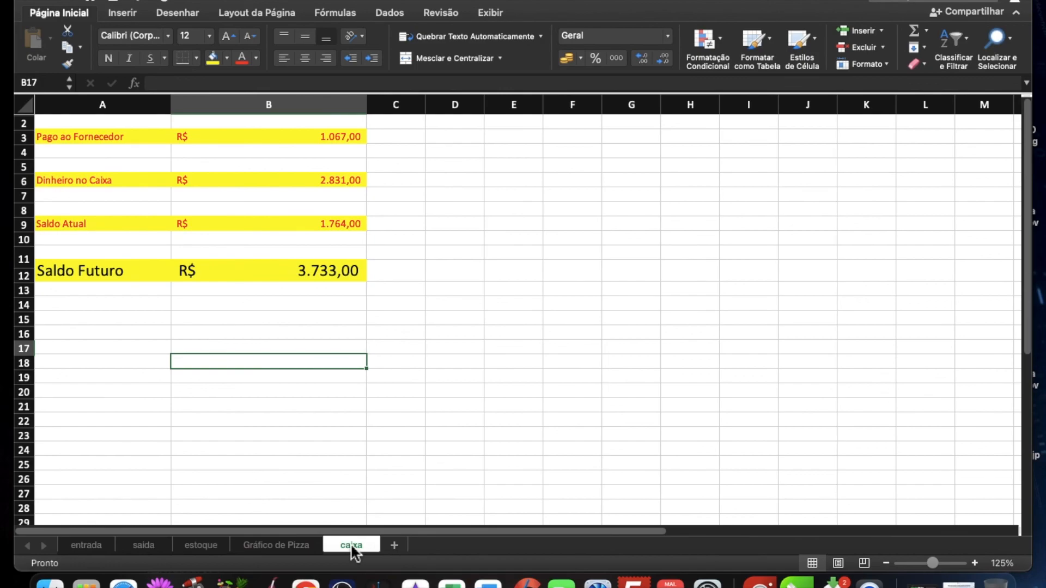
pyautogui.click(279, 547)
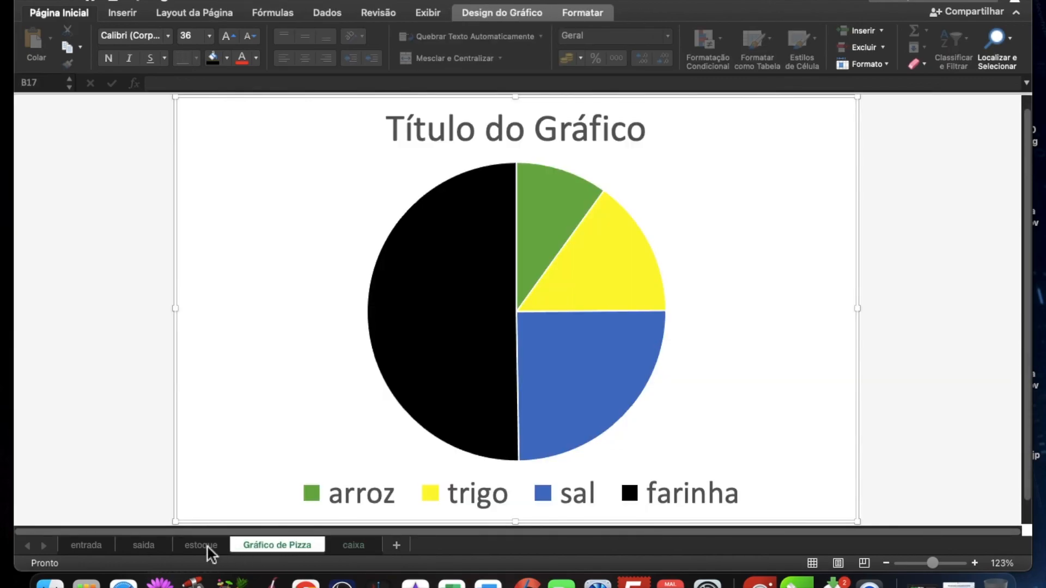
pyautogui.click(207, 547)
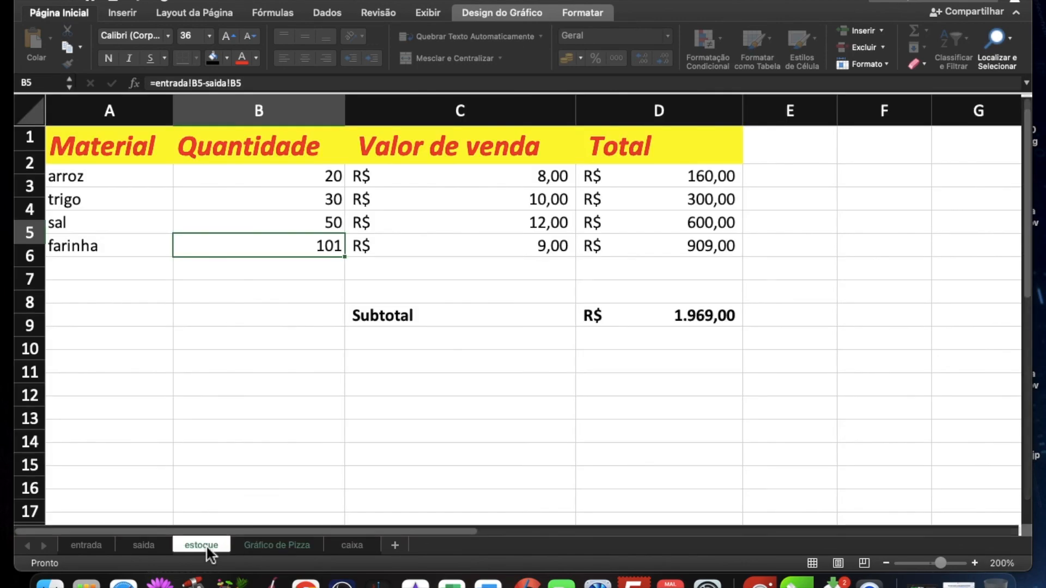
pyautogui.click(143, 547)
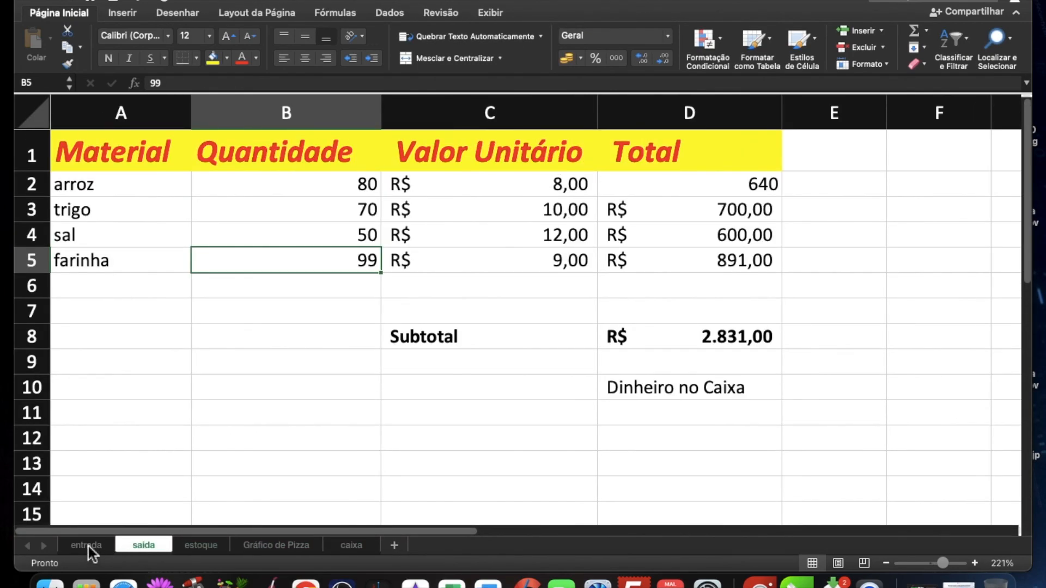
pyautogui.click(89, 547)
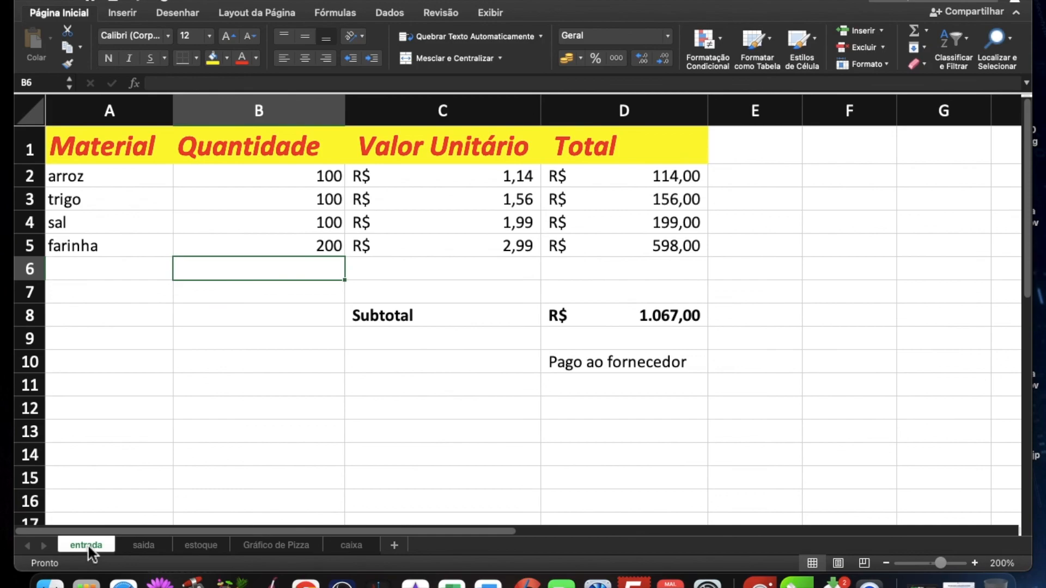